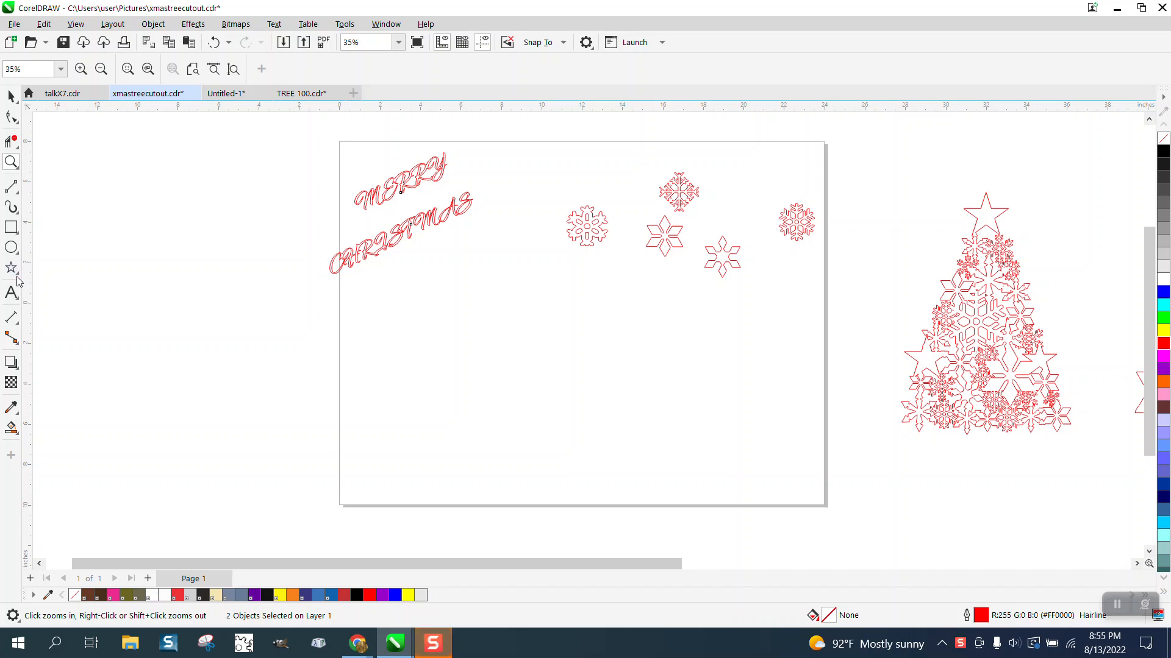
Draw a three-sided polygon about 8.3 by 9.3 inches below the lettering and give it a black outline
{"action": "left_click", "coordinate": [19, 273]}
{"action": "left_click", "coordinate": [51, 284]}
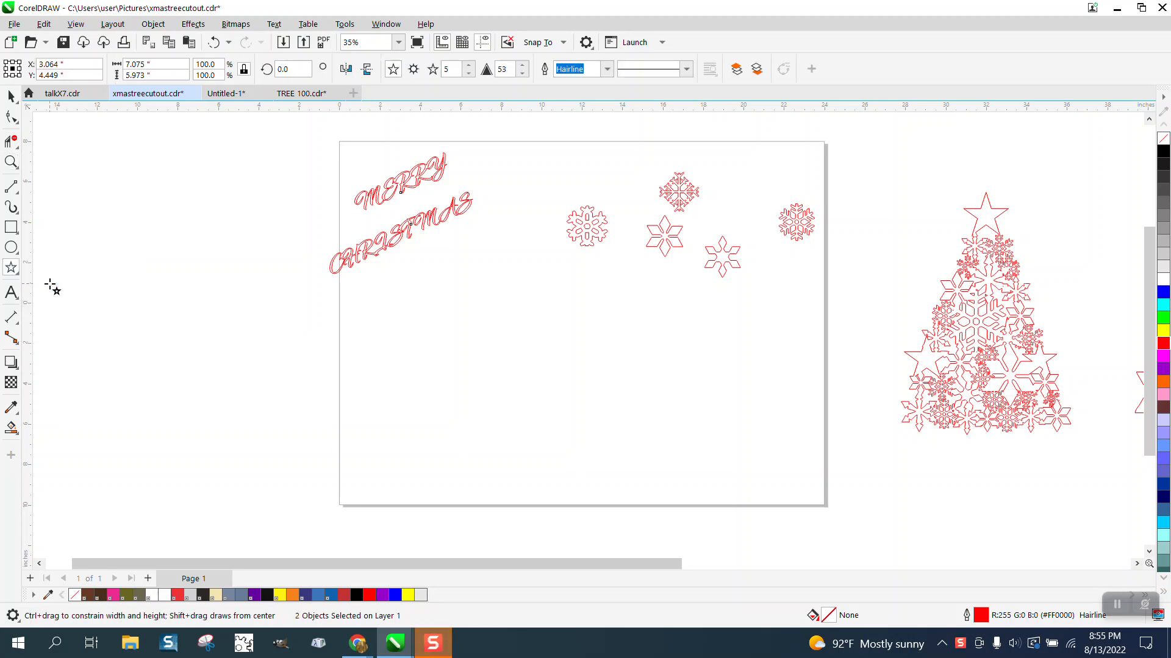
{"action": "left_click", "coordinate": [19, 274]}
{"action": "left_click", "coordinate": [52, 268]}
{"action": "left_click_drag", "start_coordinate": [531, 256], "coordinate": [339, 501]}
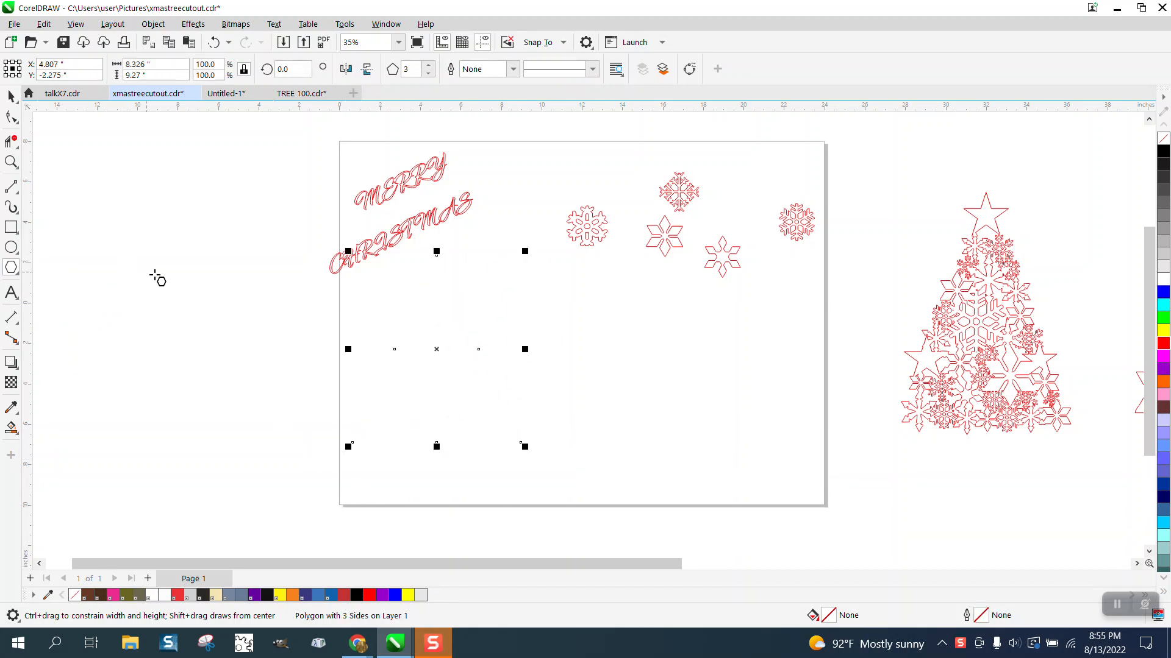
{"action": "right_click", "coordinate": [1165, 154]}
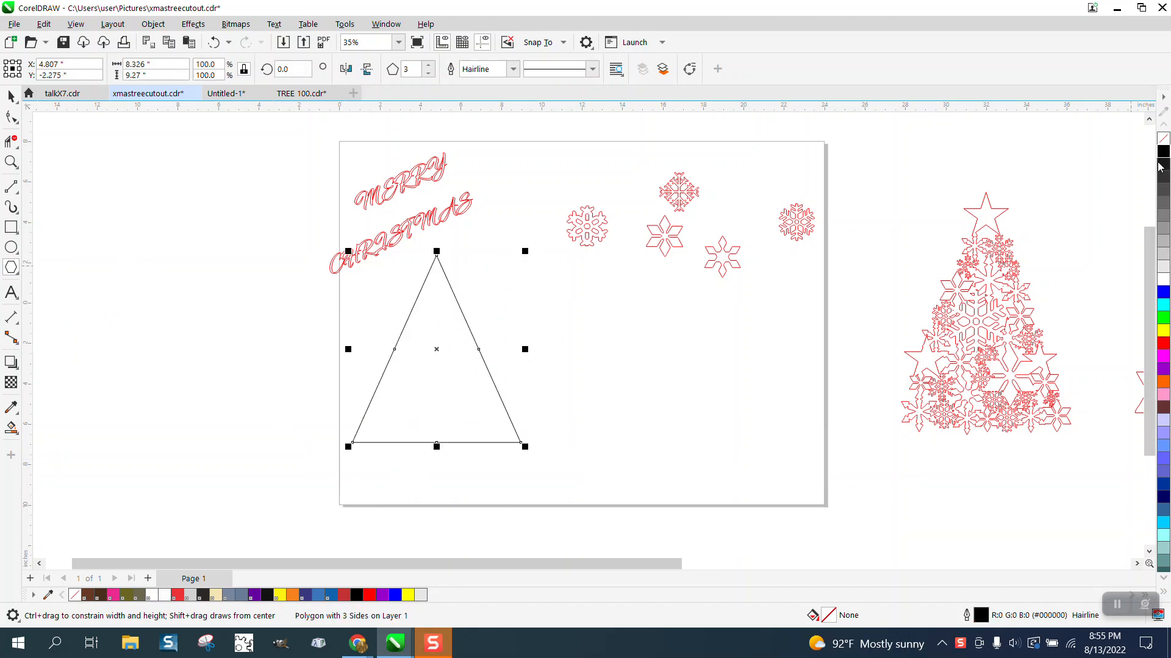
{"action": "left_click", "coordinate": [10, 99]}
{"action": "left_click", "coordinate": [81, 191]}
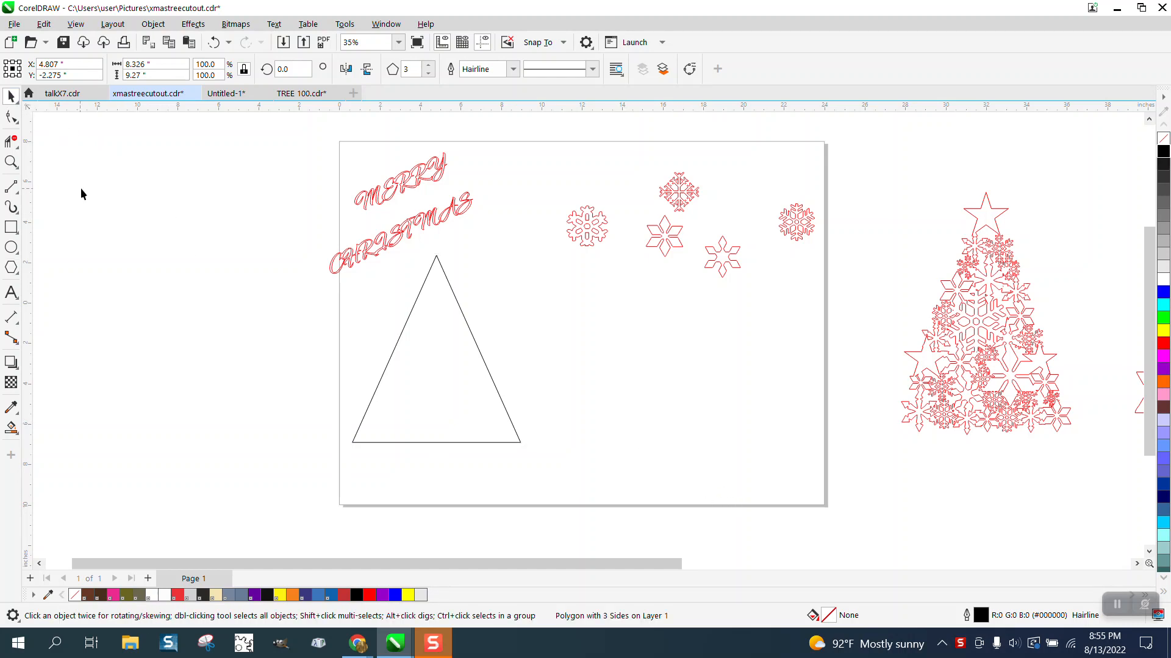
With no object selected, set the default outline to hairline width and red
{"action": "double_click", "coordinate": [984, 622]}
{"action": "left_click", "coordinate": [600, 403]}
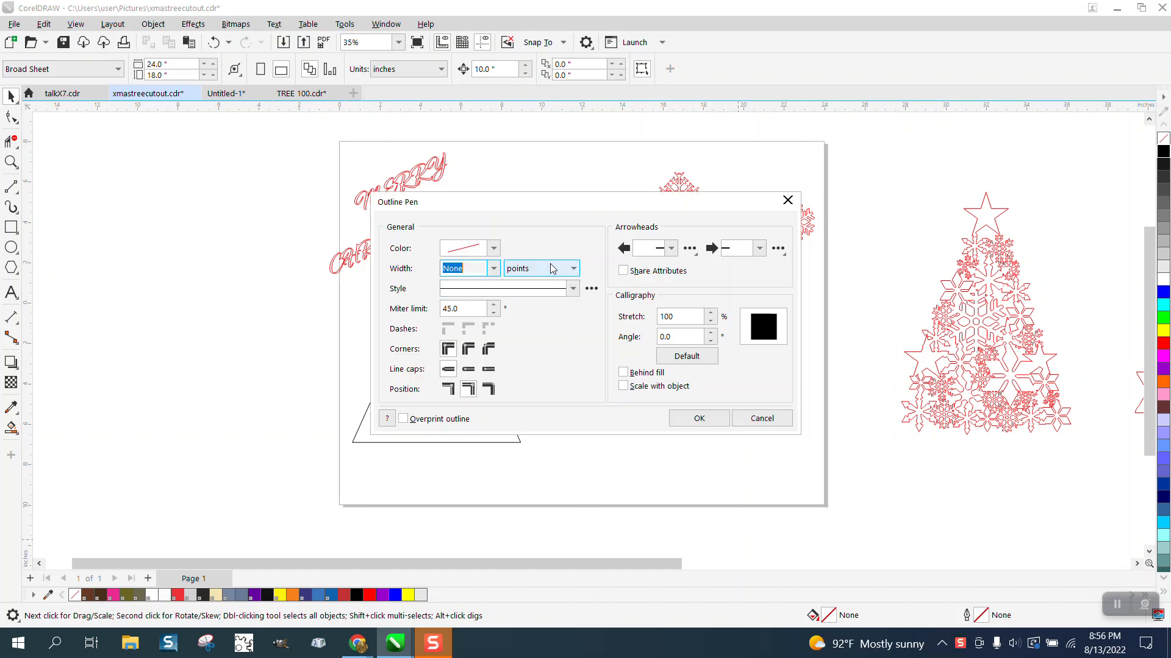
{"action": "left_click", "coordinate": [493, 269]}
{"action": "left_click", "coordinate": [467, 293]}
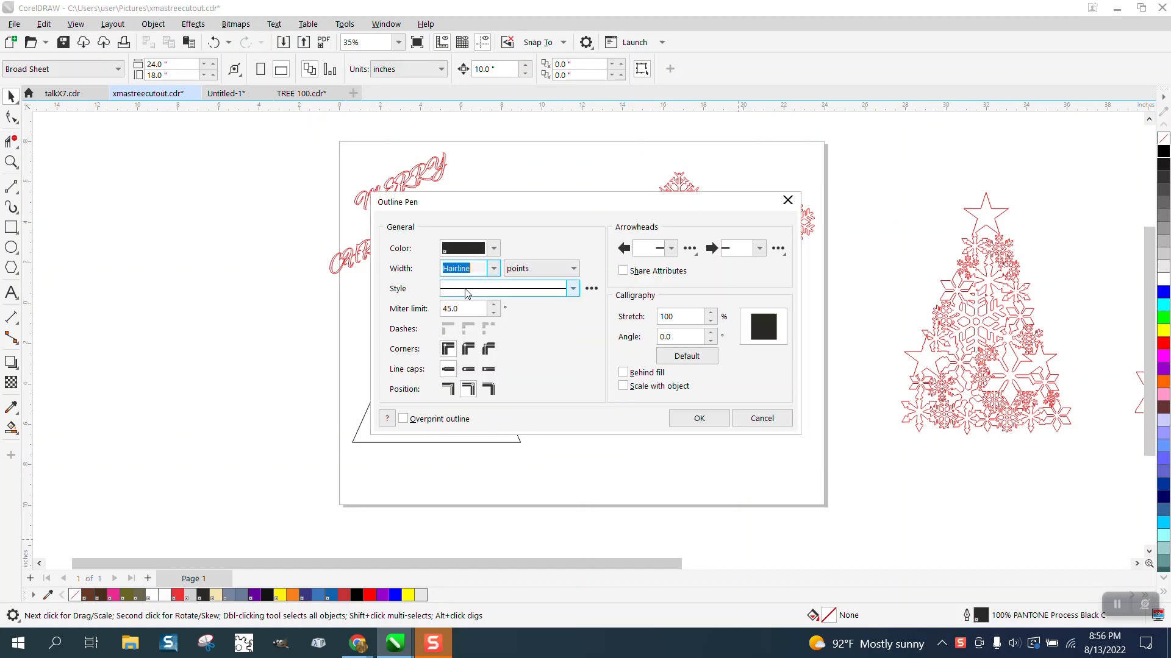
{"action": "left_click", "coordinate": [493, 248]}
{"action": "left_click", "coordinate": [585, 337]}
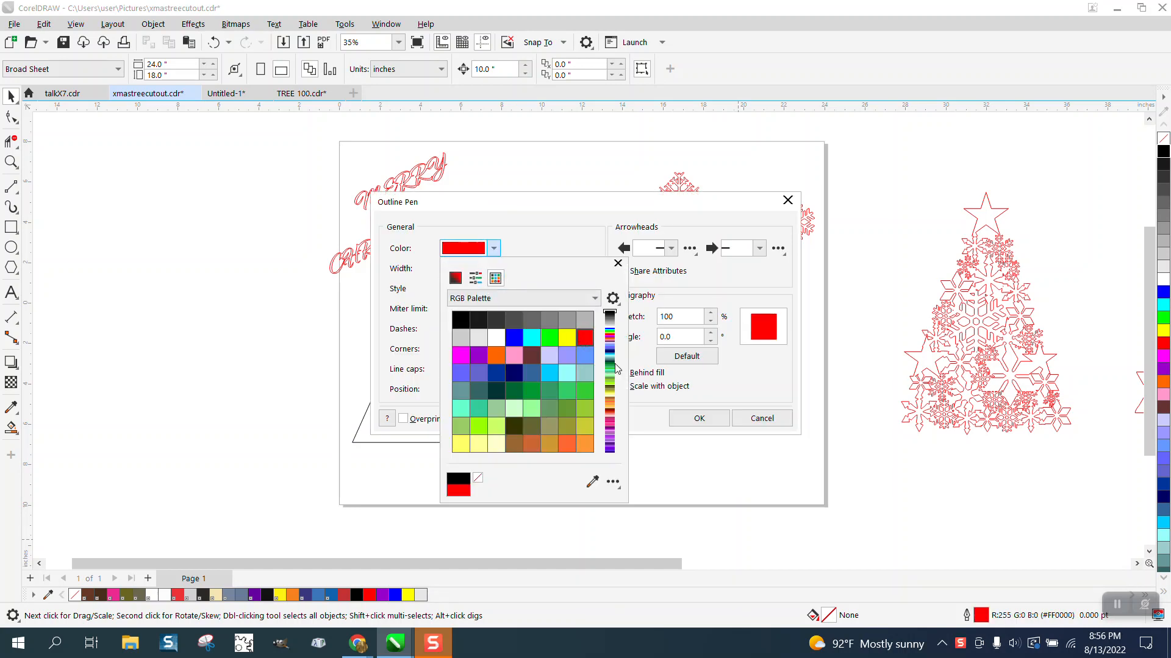
{"action": "left_click", "coordinate": [700, 422]}
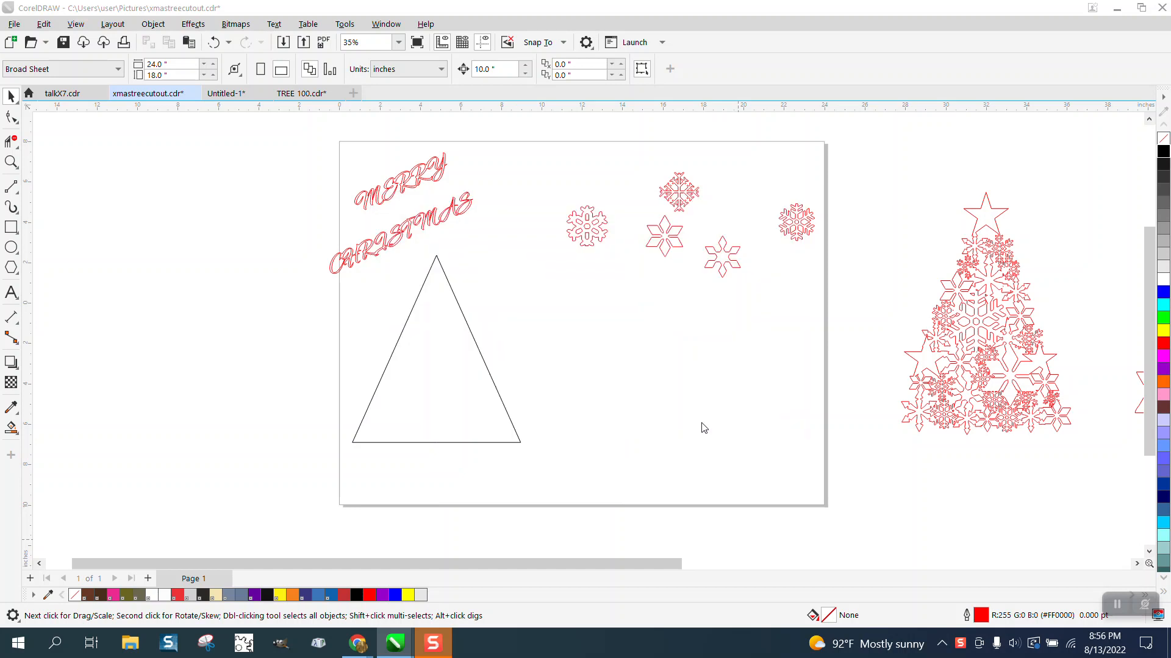
Replace the triangle with a new one about 6.7 by 8.1 inches below the lettering and outline it in black
{"action": "left_click", "coordinate": [460, 359]}
{"action": "key", "text": "Delete"}
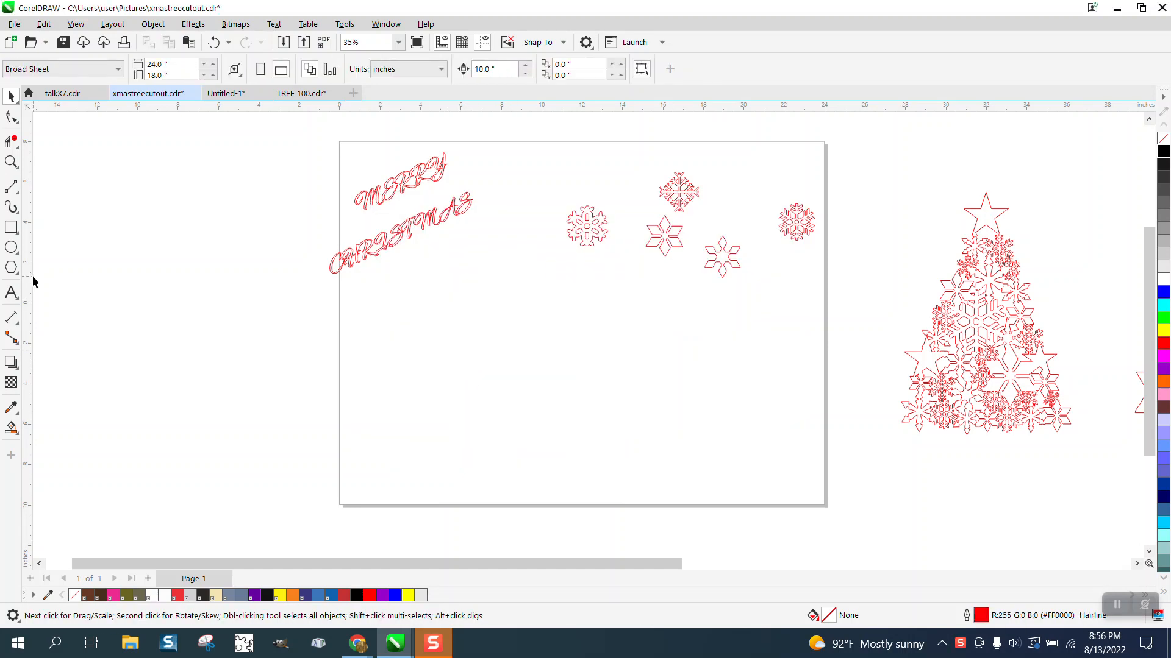
{"action": "left_click", "coordinate": [13, 272]}
{"action": "mouse_move", "coordinate": [492, 268]}
{"action": "left_mouse_down"}
{"action": "mouse_move", "coordinate": [501, 360]}
{"action": "mouse_move", "coordinate": [420, 437]}
{"action": "mouse_move", "coordinate": [356, 456]}
{"action": "mouse_move", "coordinate": [347, 481]}
{"action": "mouse_move", "coordinate": [346, 437]}
{"action": "left_mouse_up"}
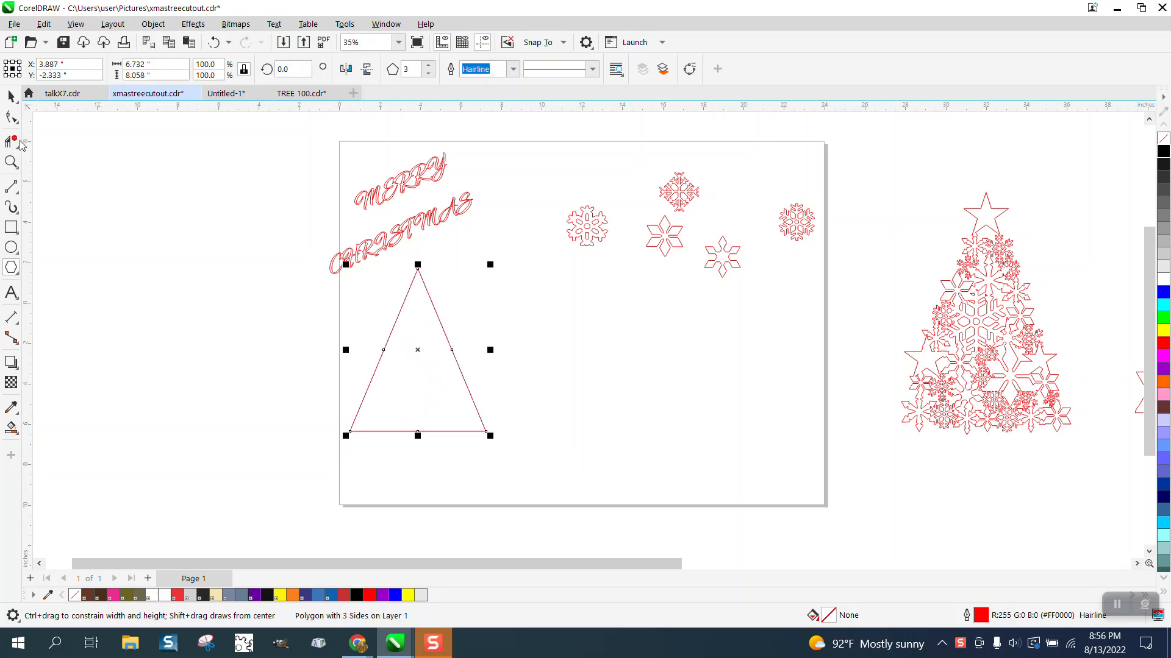
{"action": "left_click", "coordinate": [20, 105]}
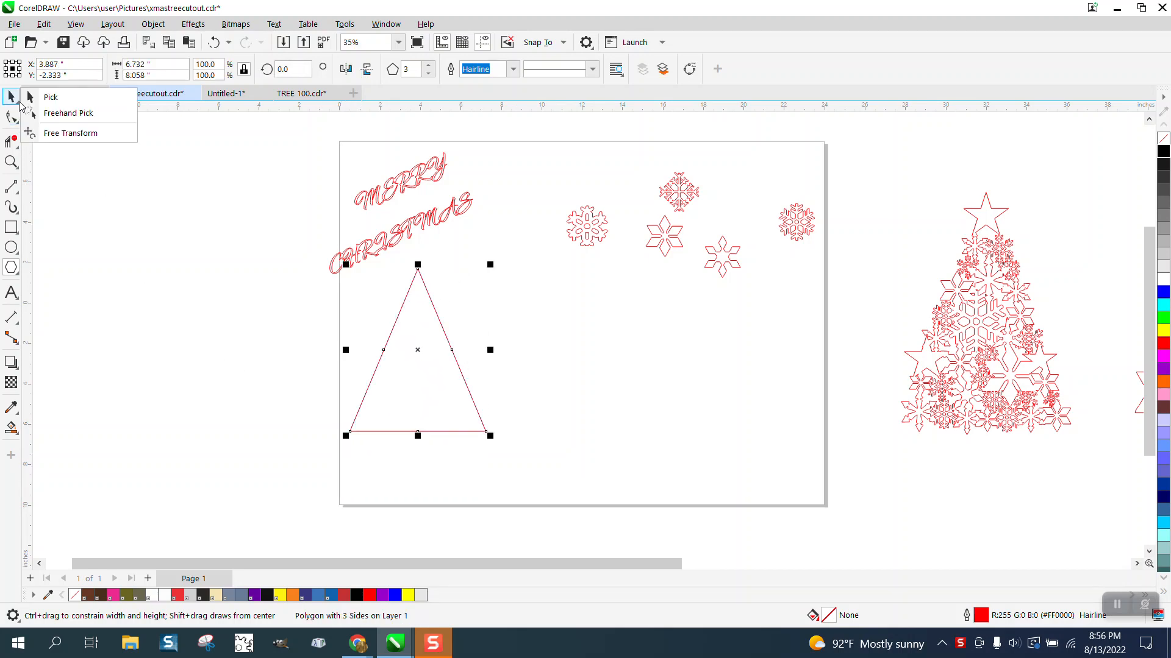
{"action": "right_click", "coordinate": [1162, 151]}
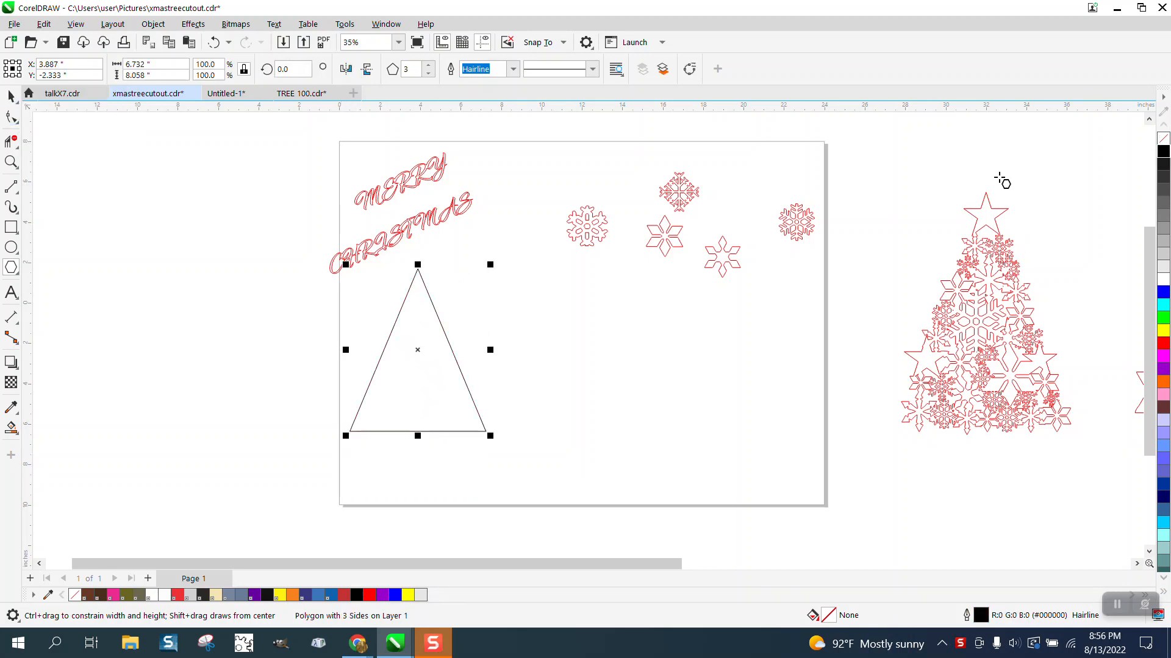
Move the five separate snowflakes down and closer to the triangle's right side
{"action": "left_click", "coordinate": [10, 98]}
{"action": "left_click_drag", "start_coordinate": [582, 230], "coordinate": [491, 287]}
{"action": "left_click_drag", "start_coordinate": [847, 316], "coordinate": [848, 316]}
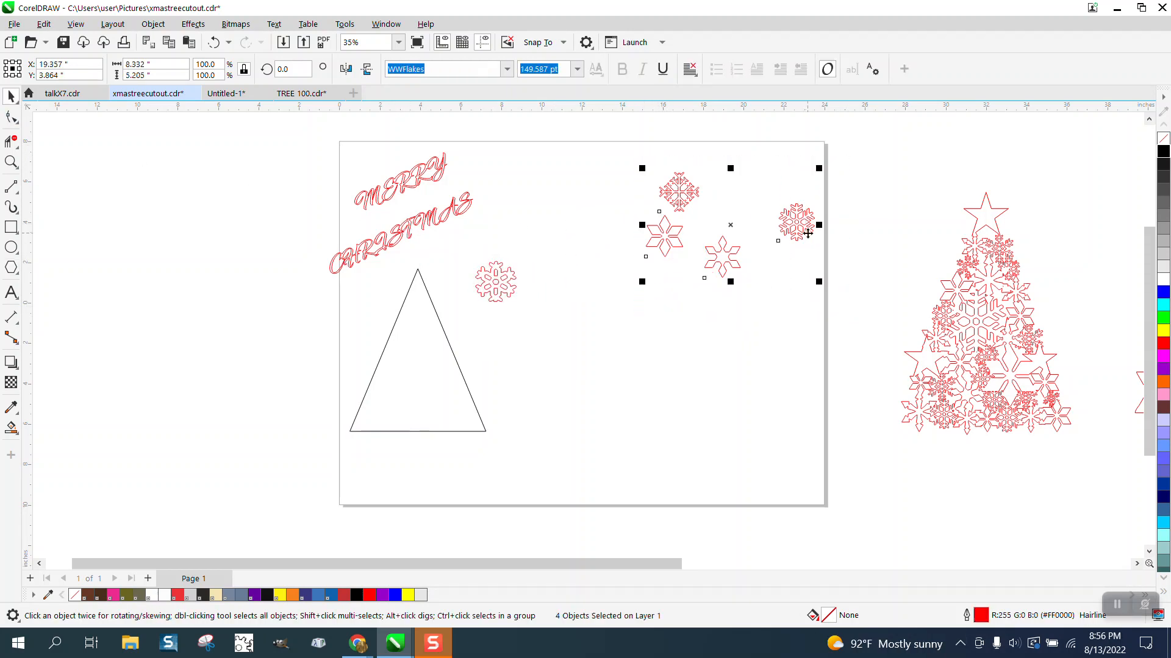
{"action": "left_click_drag", "start_coordinate": [806, 234], "coordinate": [696, 361]}
Place CHRISTMAS across the lower triangle and MERRY just above it, and widen the triangle to the right
{"action": "left_click_drag", "start_coordinate": [413, 240], "coordinate": [432, 400]}
{"action": "left_click", "coordinate": [474, 405]}
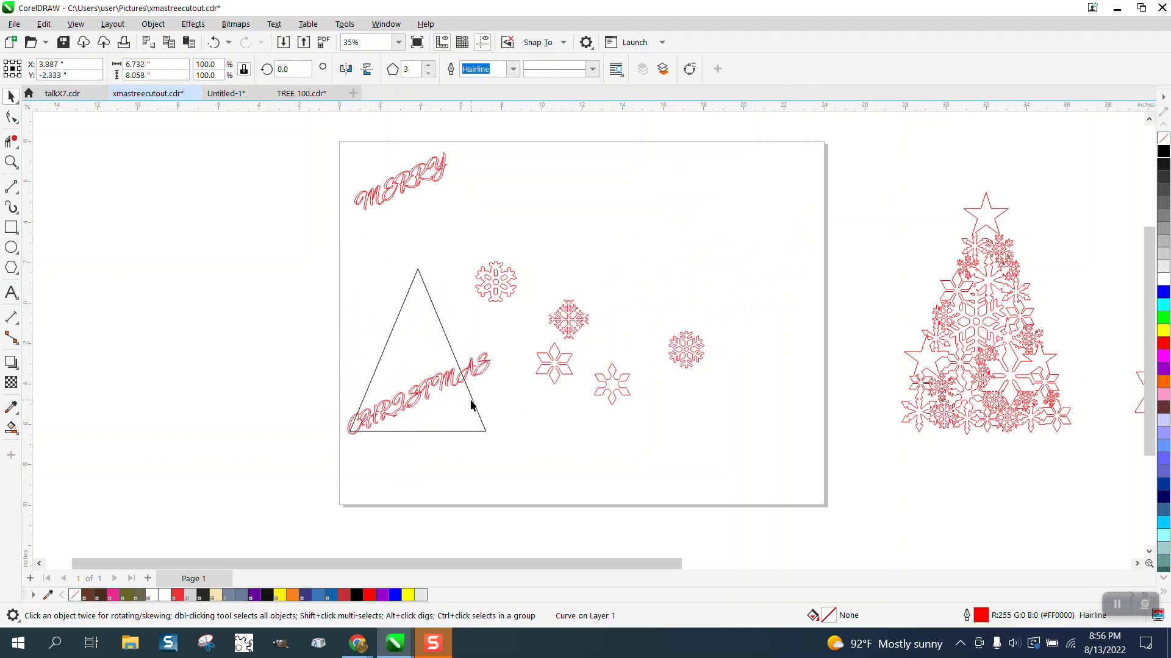
{"action": "left_click_drag", "start_coordinate": [491, 350], "coordinate": [525, 350]}
{"action": "left_click_drag", "start_coordinate": [402, 197], "coordinate": [422, 355]}
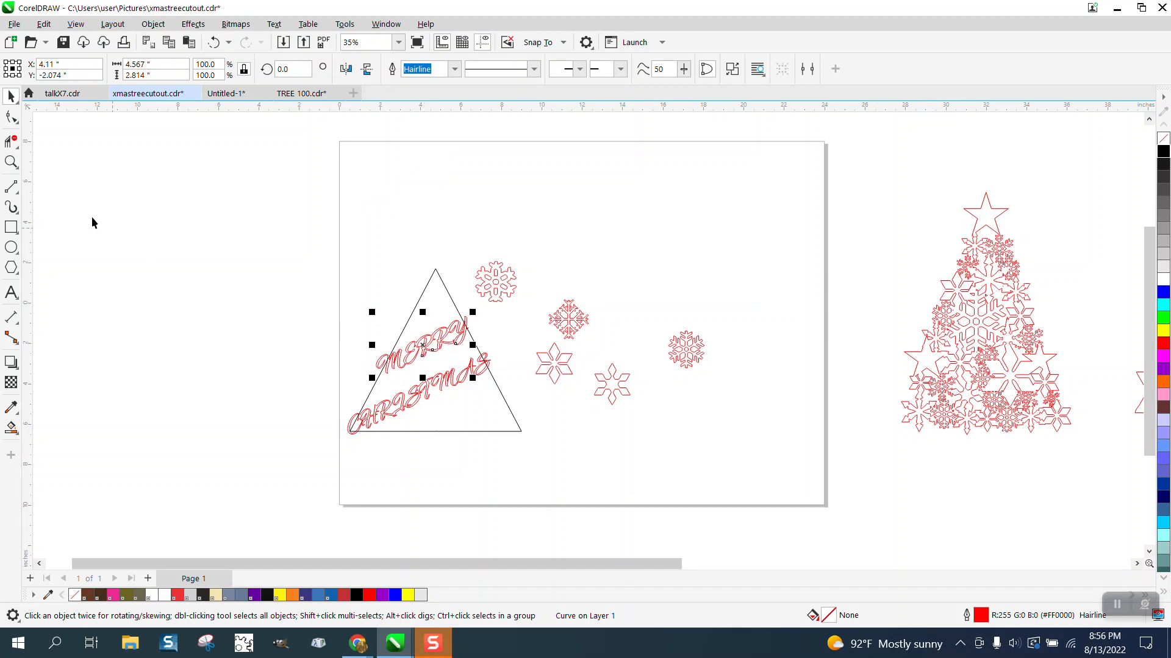
Draw a five-pointed star about 2.2 inches wide and place it centred on the triangle's apex
{"action": "left_click", "coordinate": [12, 162]}
{"action": "left_click_drag", "start_coordinate": [519, 422], "coordinate": [771, 475]}
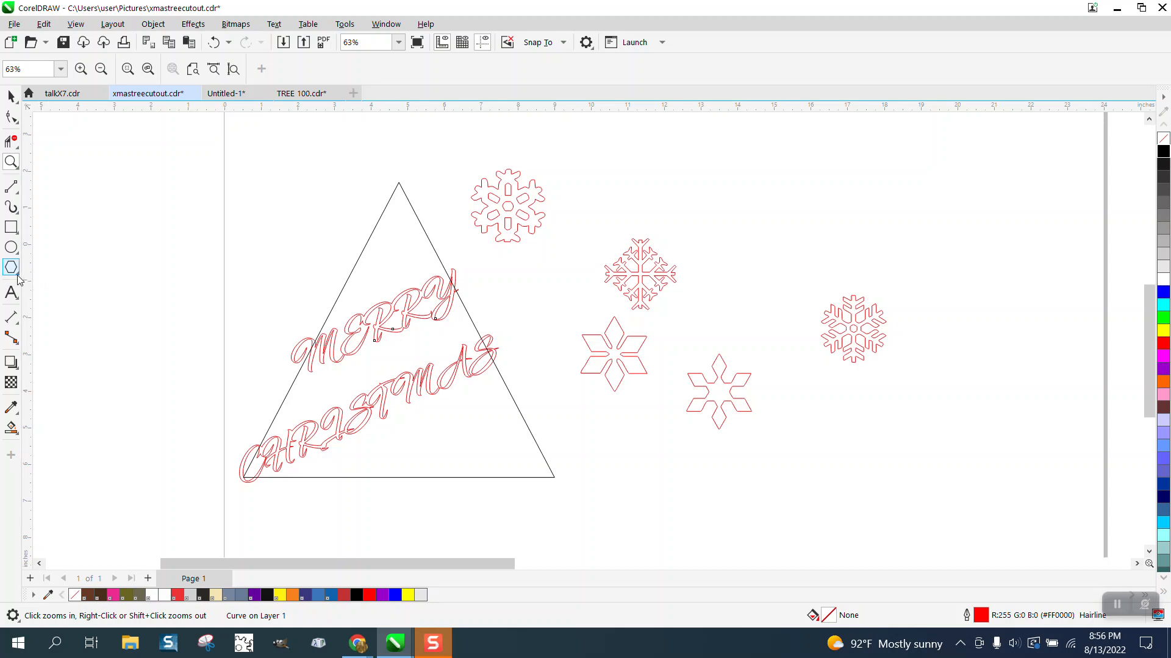
{"action": "left_click", "coordinate": [17, 275]}
{"action": "left_click", "coordinate": [43, 285]}
{"action": "left_click_drag", "start_coordinate": [258, 154], "coordinate": [194, 240]}
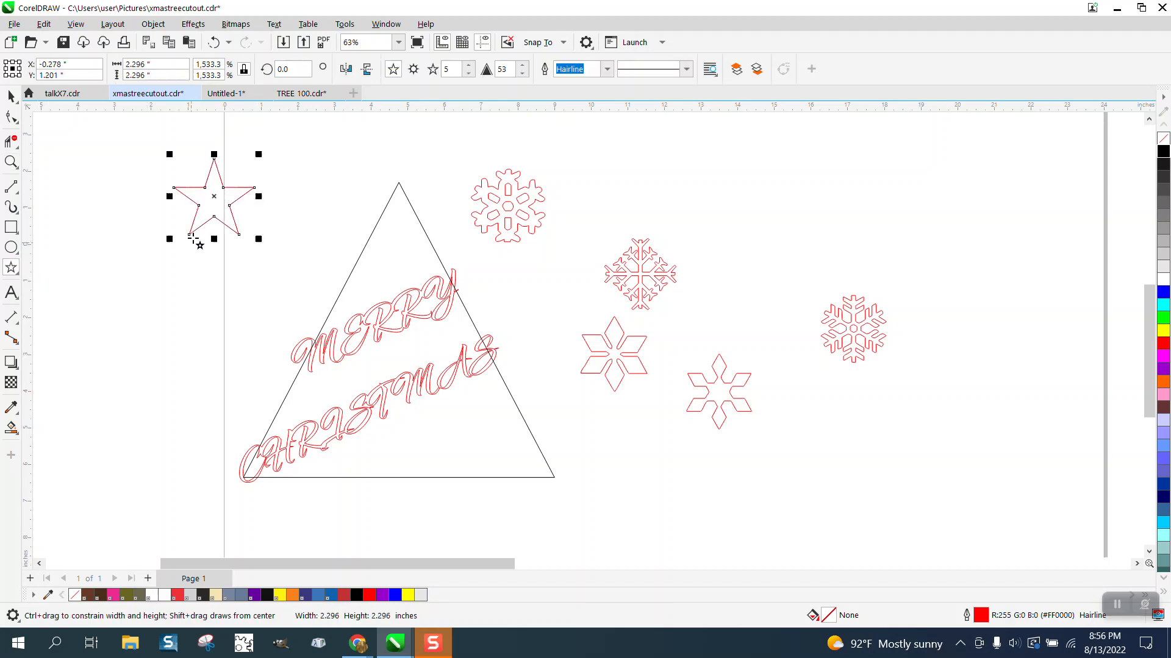
{"action": "key", "text": "space"}
{"action": "left_click_drag", "start_coordinate": [230, 190], "coordinate": [399, 181]}
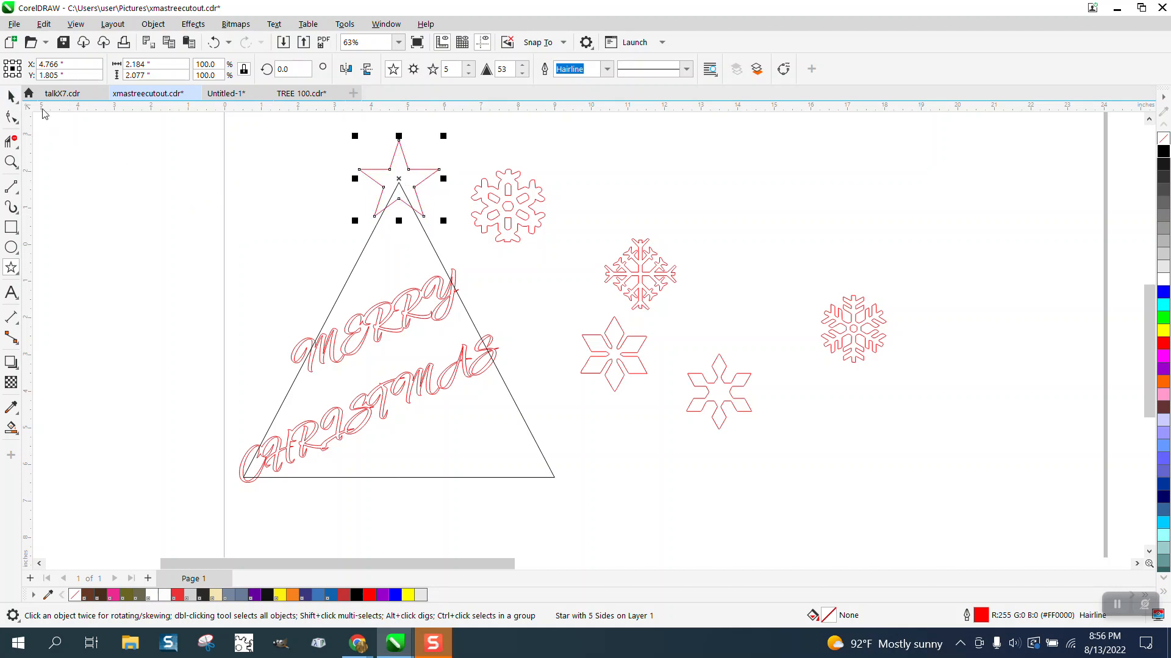
Place the rounded snowflake under the star, shrink it to about 1.4 inches, and put copies along the triangle's base and in its right corner
{"action": "left_click_drag", "start_coordinate": [510, 213], "coordinate": [379, 251]}
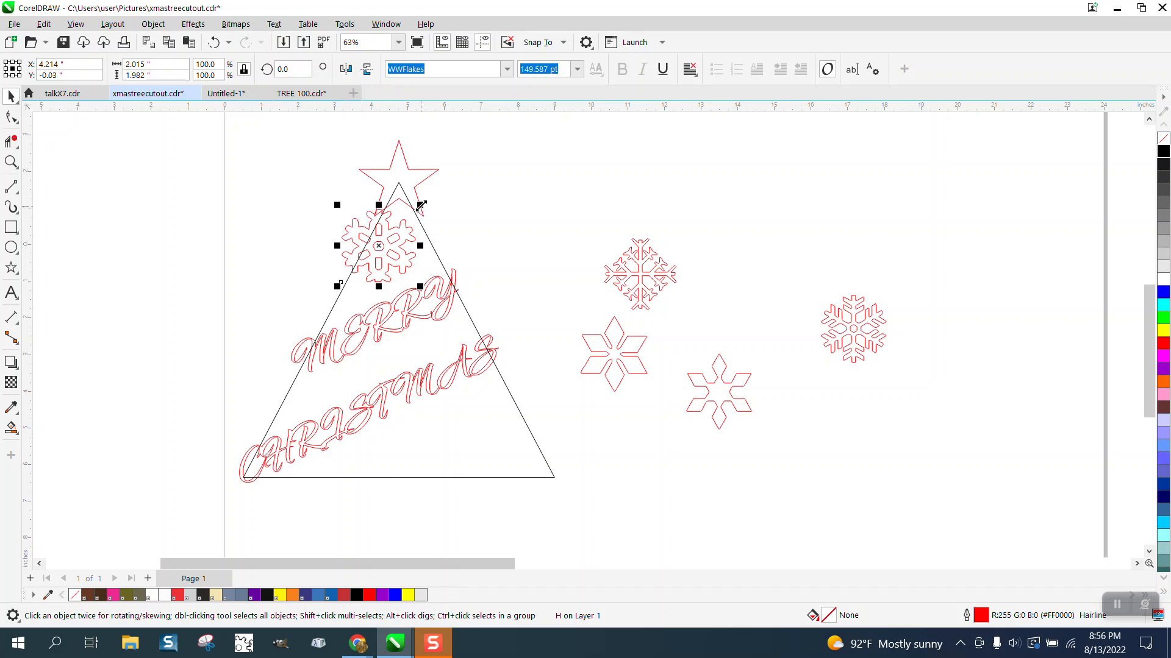
{"action": "left_click_drag", "start_coordinate": [420, 205], "coordinate": [352, 458]}
Copy the diamond-shaped snowflake to the base's middle, and place the six-branched snowflake on the upper left edge with a copy on the lower right edge
{"action": "left_click", "coordinate": [621, 287]}
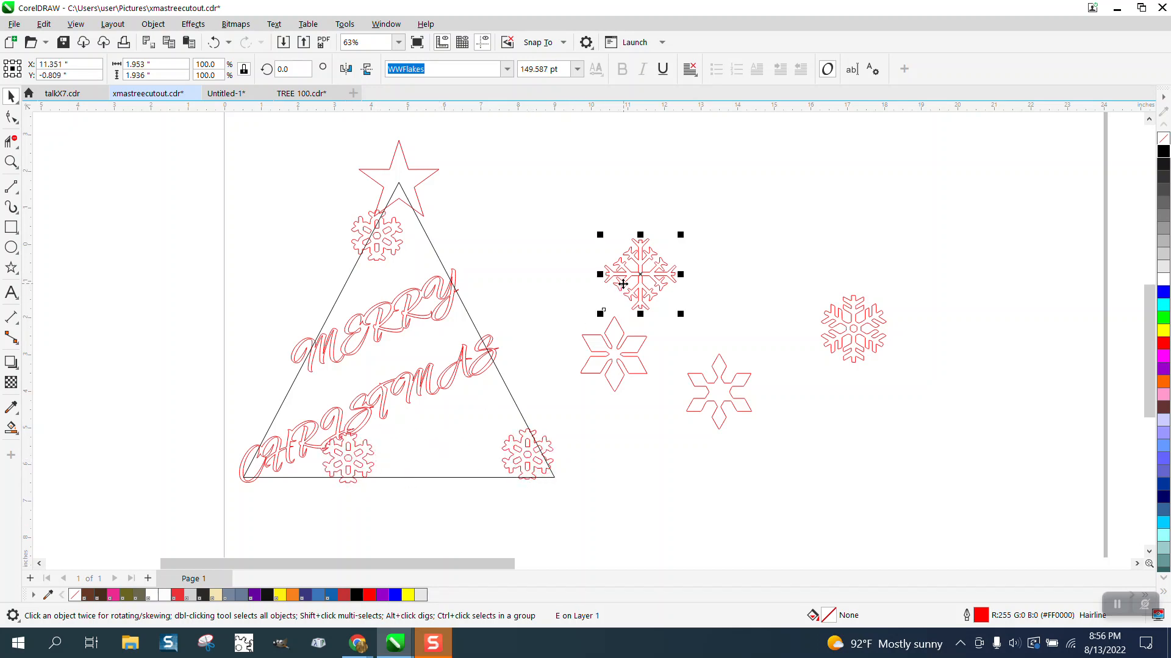
{"action": "mouse_move", "coordinate": [641, 268]}
{"action": "left_mouse_down"}
{"action": "mouse_move", "coordinate": [582, 268]}
{"action": "mouse_move", "coordinate": [486, 305]}
{"action": "mouse_move", "coordinate": [467, 418]}
{"action": "mouse_move", "coordinate": [442, 439]}
{"action": "mouse_move", "coordinate": [400, 438]}
{"action": "left_mouse_up"}
{"action": "left_click_drag", "start_coordinate": [841, 332], "coordinate": [351, 291]}
Move the diamond-shaped snowflake below the star's right side, shrink it to about 1.6 inches, and raise it to meet the star's tip
{"action": "left_click", "coordinate": [639, 280]}
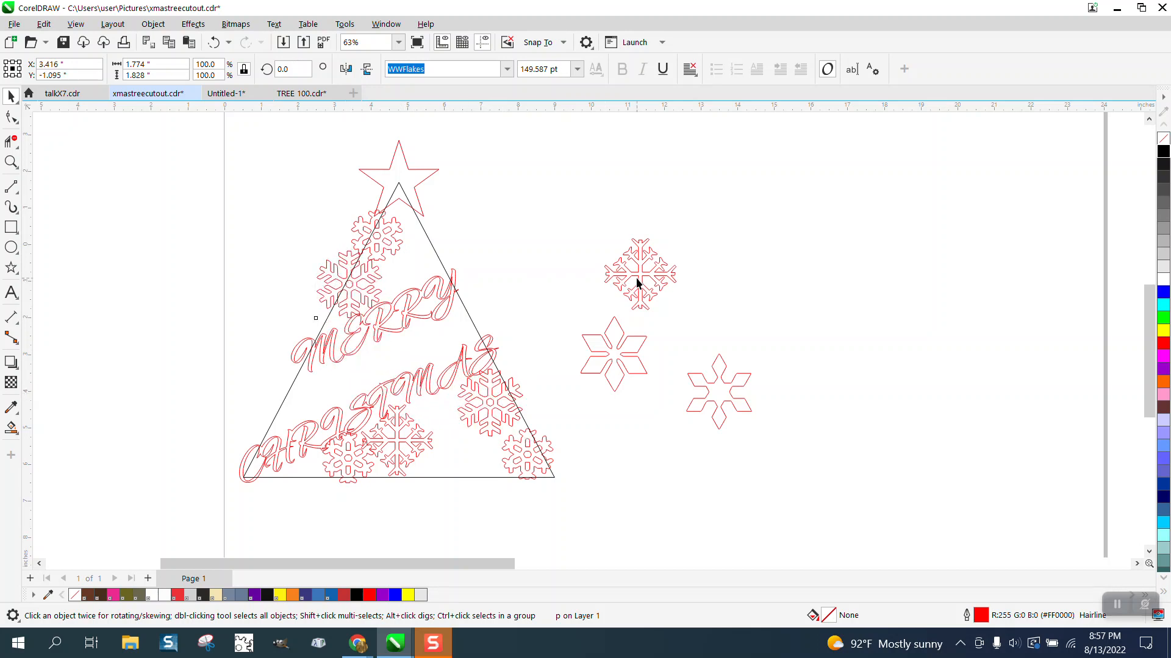
{"action": "left_click_drag", "start_coordinate": [641, 274], "coordinate": [417, 255]}
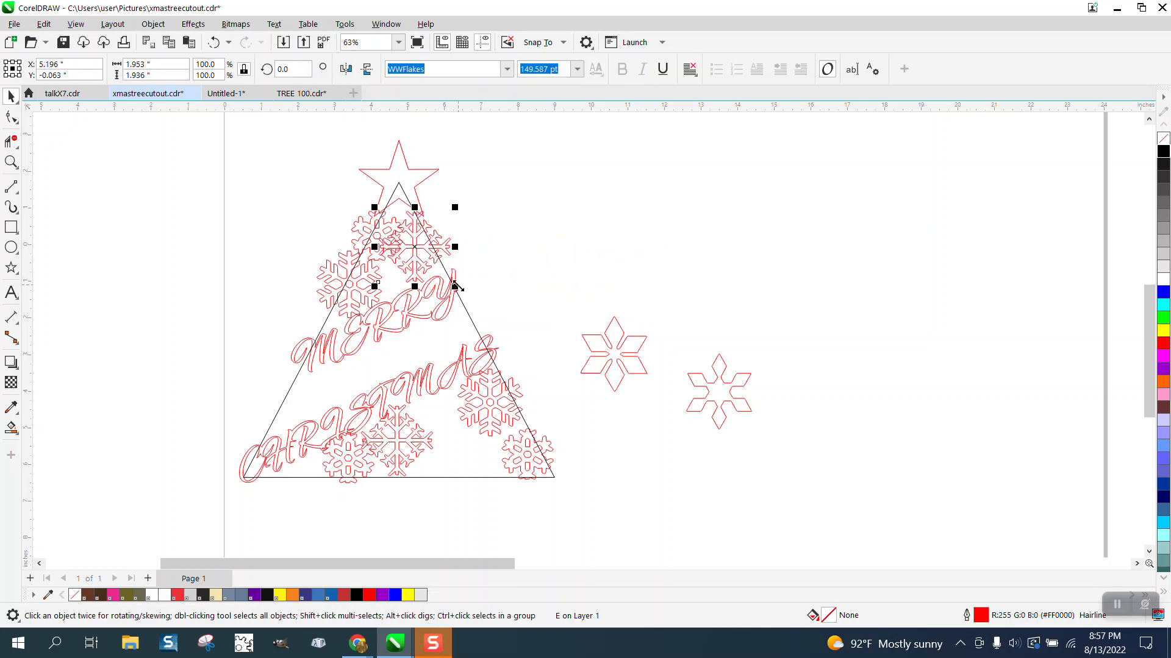
{"action": "left_click_drag", "start_coordinate": [455, 209], "coordinate": [429, 255]}
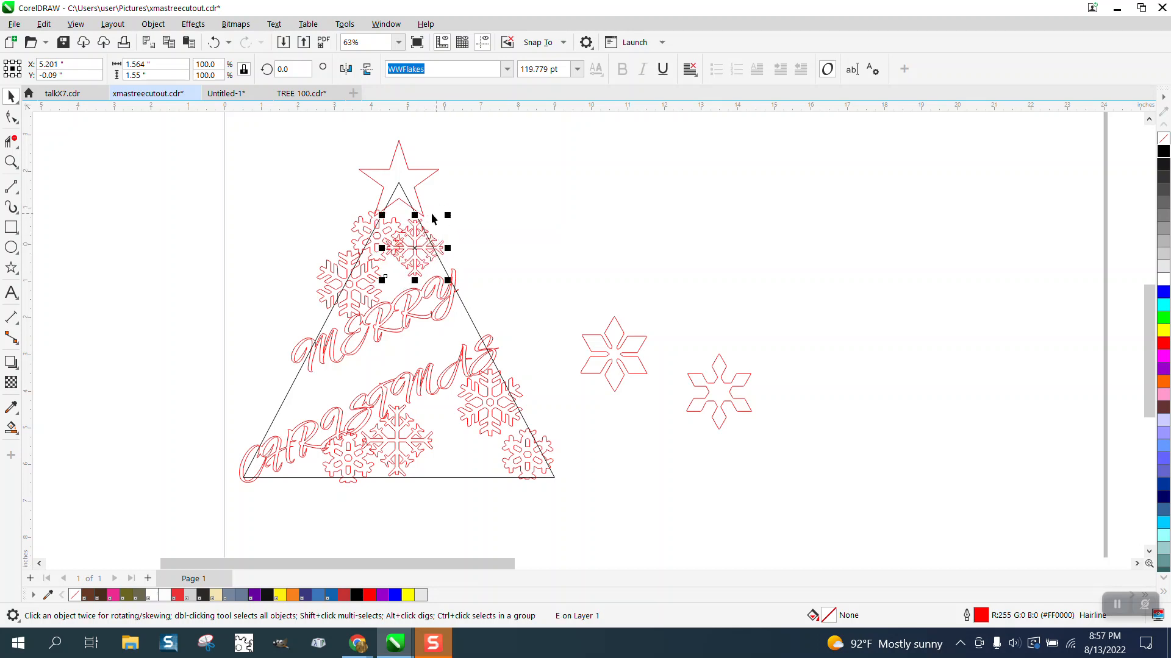
{"action": "left_click", "coordinate": [12, 166]}
{"action": "left_click_drag", "start_coordinate": [357, 191], "coordinate": [557, 335]}
{"action": "left_click", "coordinate": [12, 98]}
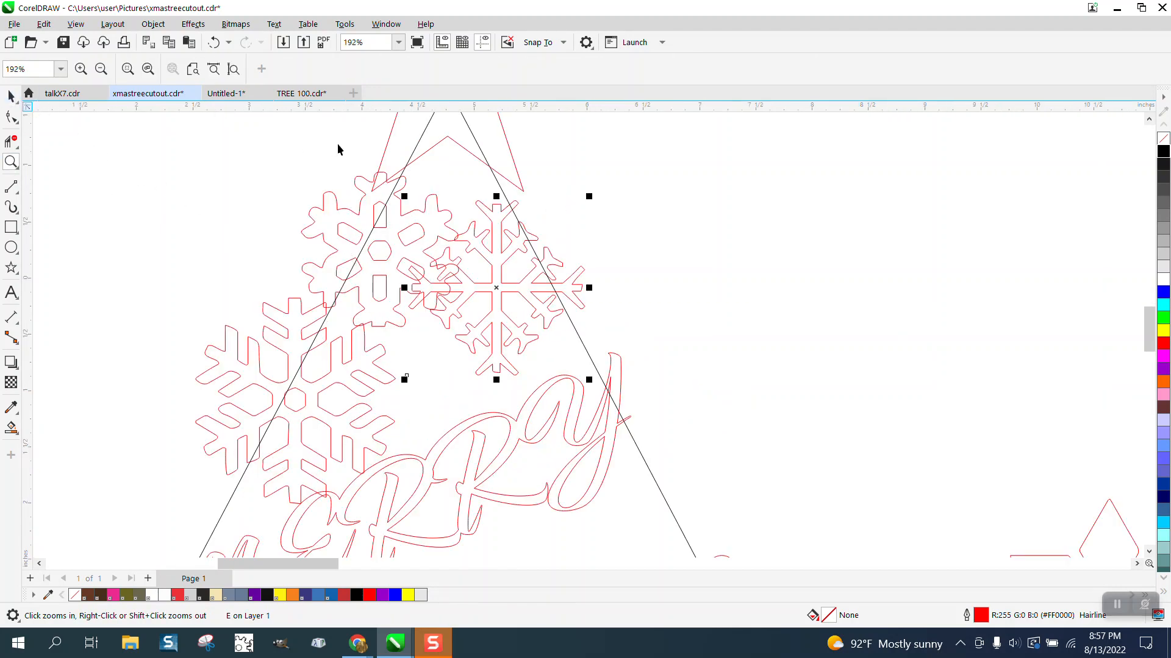
{"action": "left_click_drag", "start_coordinate": [491, 255], "coordinate": [494, 234]}
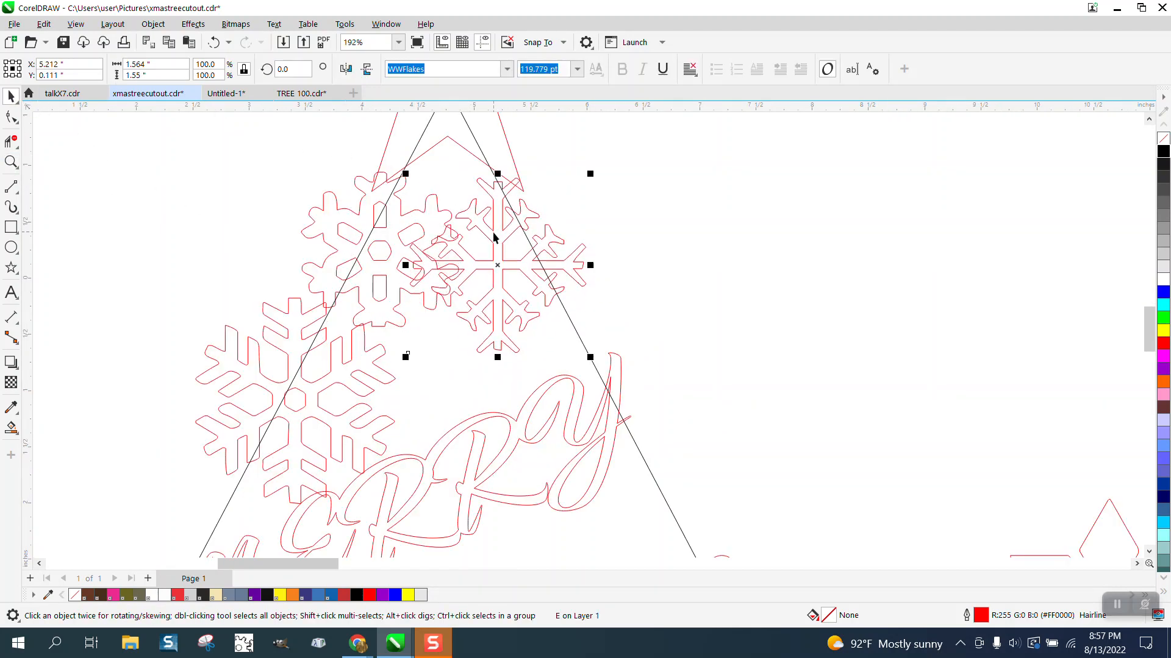
{"action": "scroll", "coordinate": [465, 248], "scroll_direction": "down", "scroll_amount": 3}
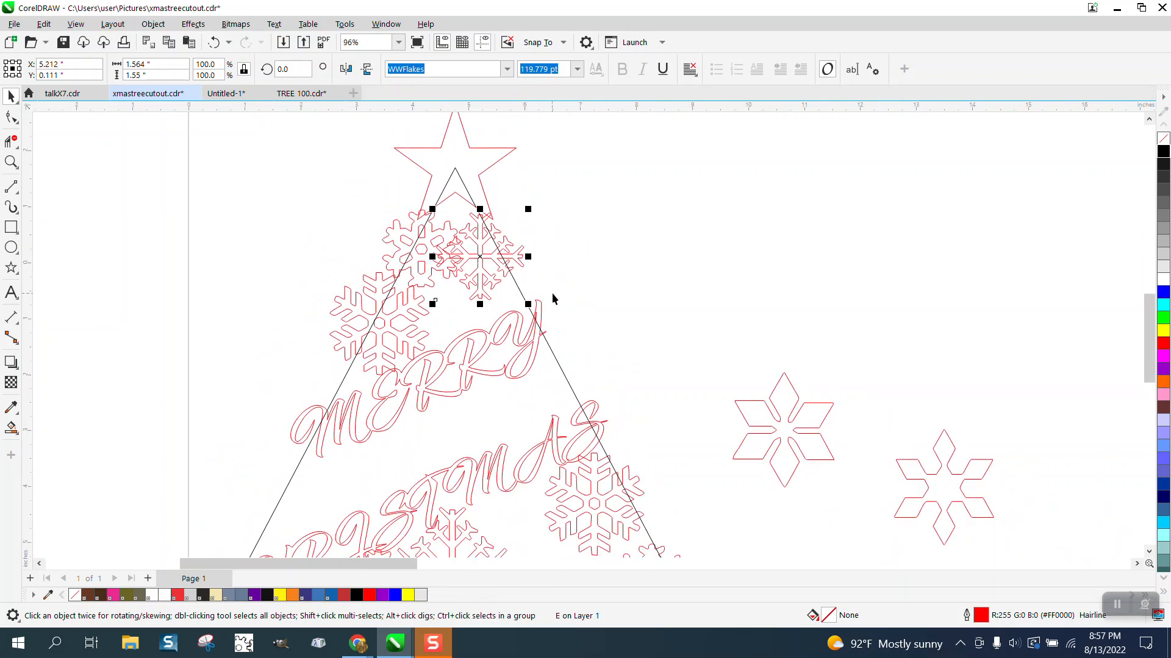
Copy the open-centred six-petal snowflake, shrink the copy to about 0.7 inch wide, and place it above the Y of MERRY
{"action": "left_click", "coordinate": [945, 486]}
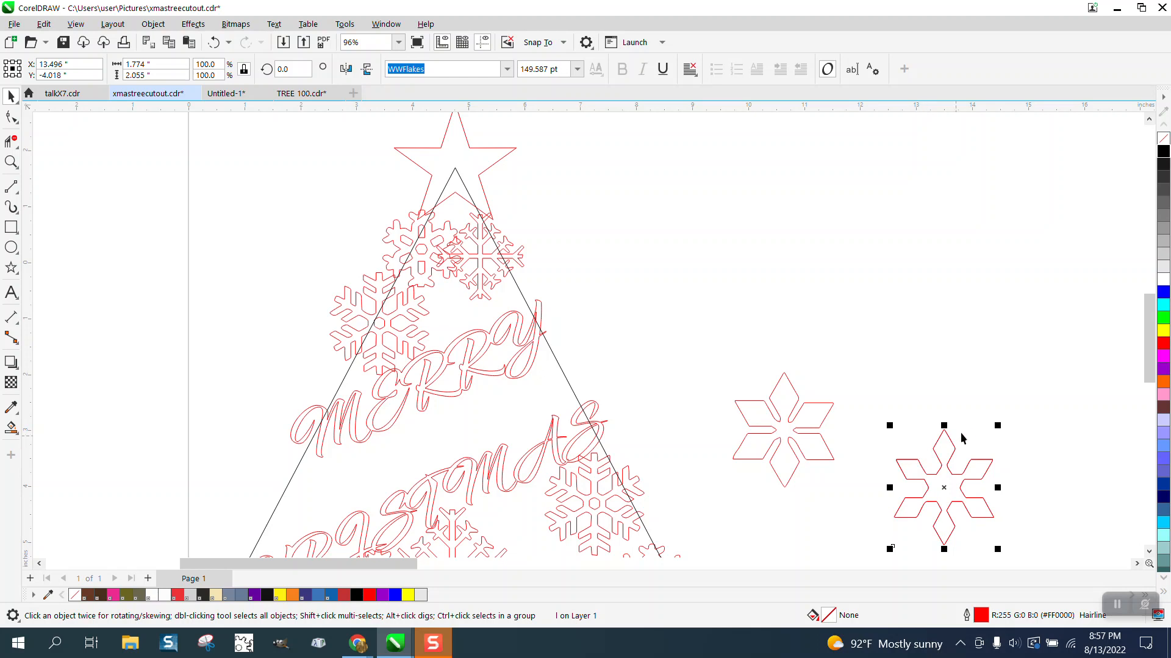
{"action": "left_click_drag", "start_coordinate": [994, 429], "coordinate": [938, 473]}
{"action": "left_click_drag", "start_coordinate": [939, 473], "coordinate": [936, 472]}
{"action": "left_click_drag", "start_coordinate": [935, 465], "coordinate": [736, 260]}
{"action": "left_click", "coordinate": [945, 486]}
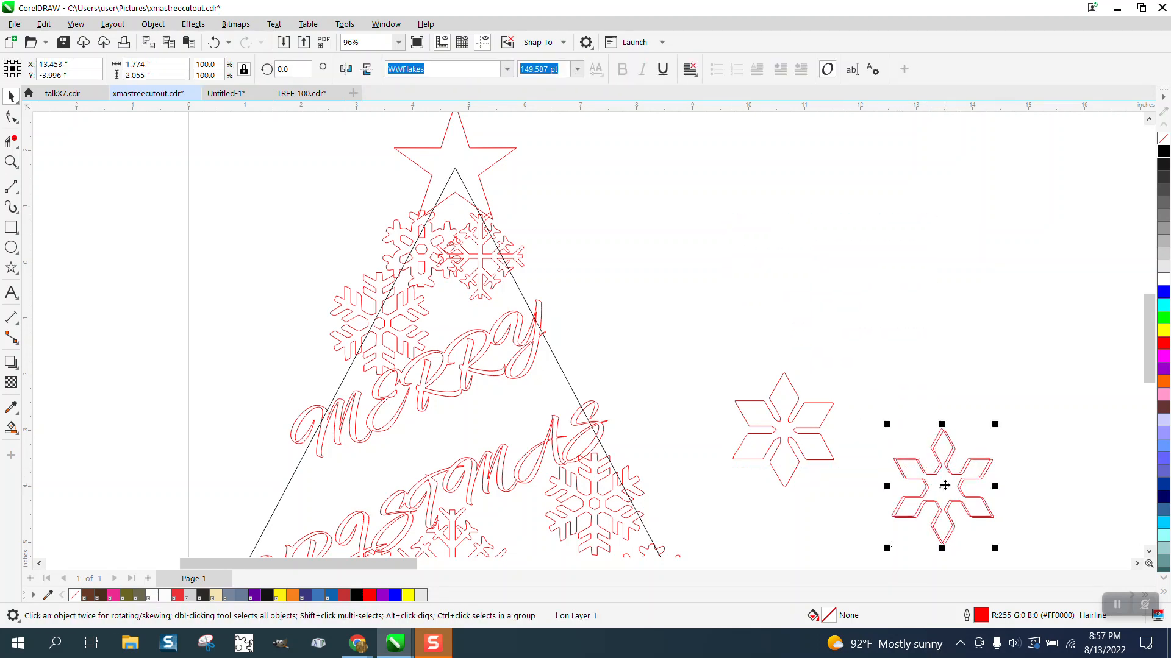
{"action": "left_click_drag", "start_coordinate": [945, 486], "coordinate": [682, 262]}
{"action": "left_click_drag", "start_coordinate": [733, 211], "coordinate": [673, 263]}
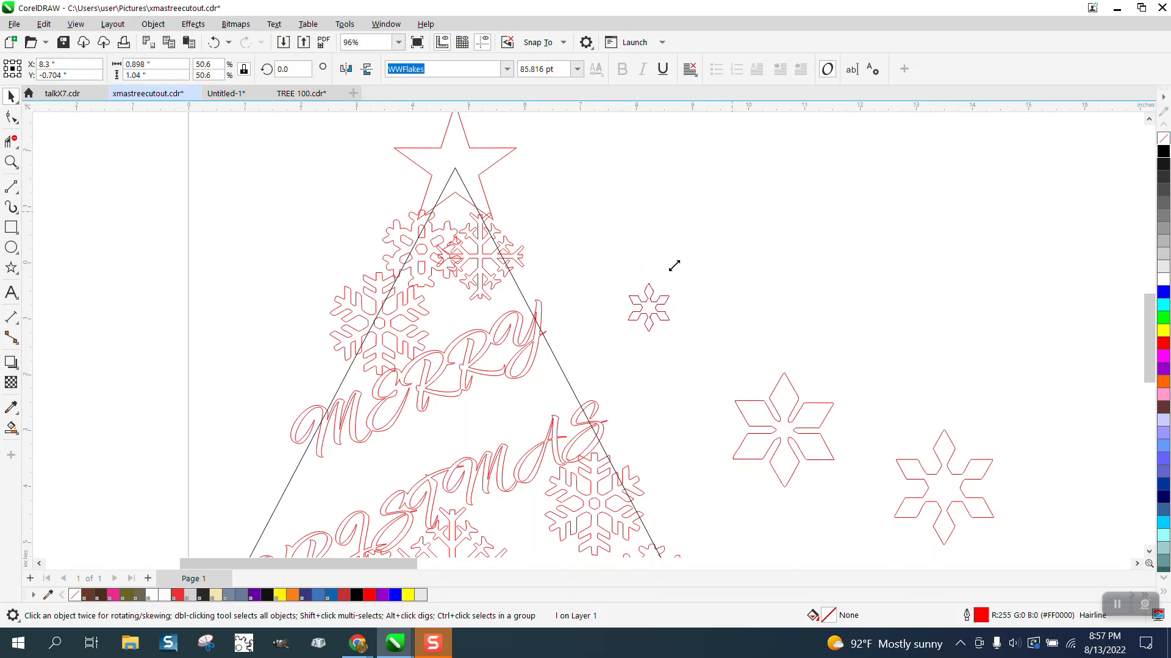
{"action": "left_click_drag", "start_coordinate": [650, 312], "coordinate": [506, 302]}
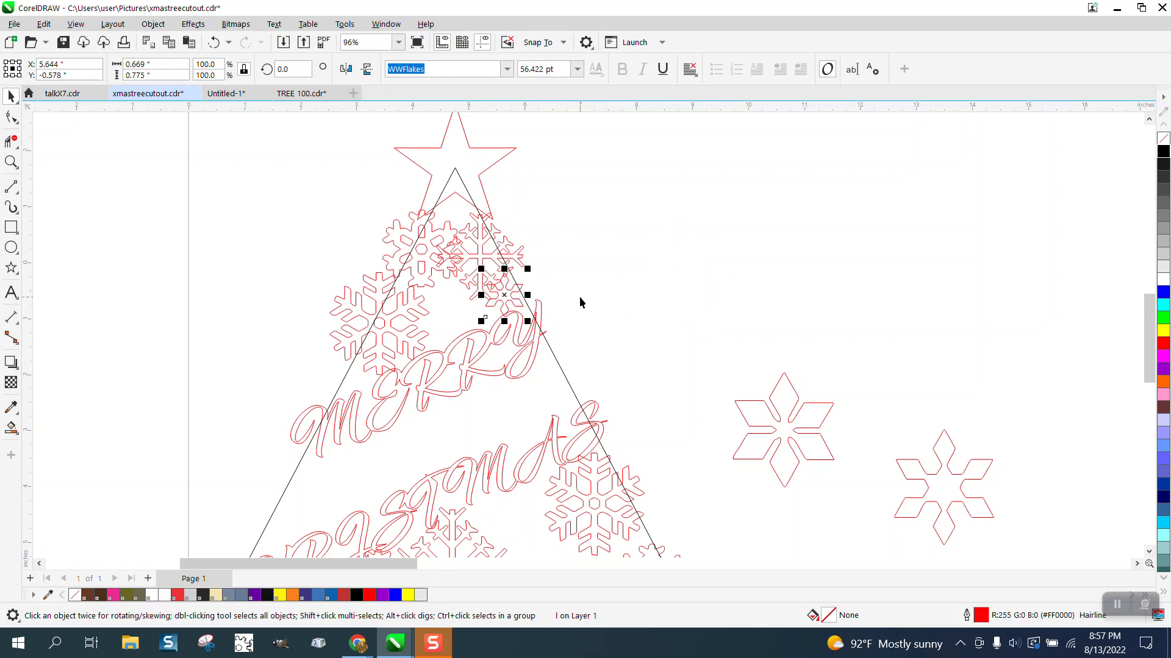
Duplicate the small six-petal snowflake, enlarge the duplicate to about 1.1 inches wide, and fit it into the gap above MERRY
{"action": "key", "text": "plus"}
{"action": "left_click_drag", "start_coordinate": [498, 298], "coordinate": [487, 349]}
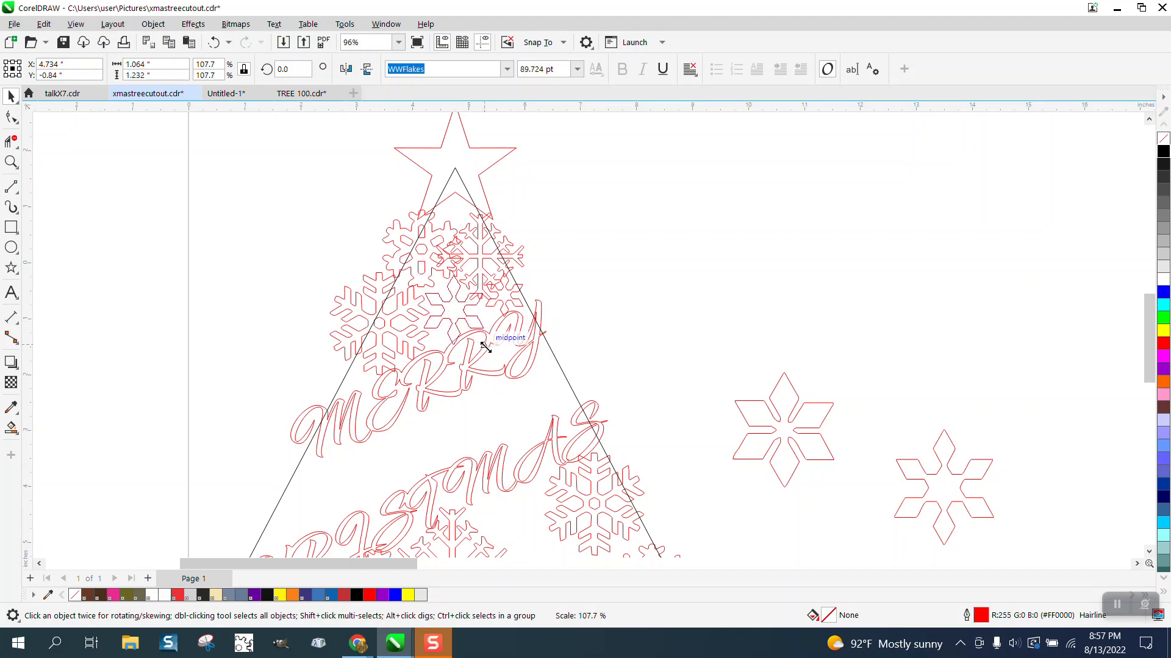
Move the narrow-centred snowflake to the left edge between the words, and place a copy of the open-centred one, about 1.4 inches wide, on the right edge
{"action": "scroll", "coordinate": [480, 325], "scroll_direction": "down", "scroll_amount": 2}
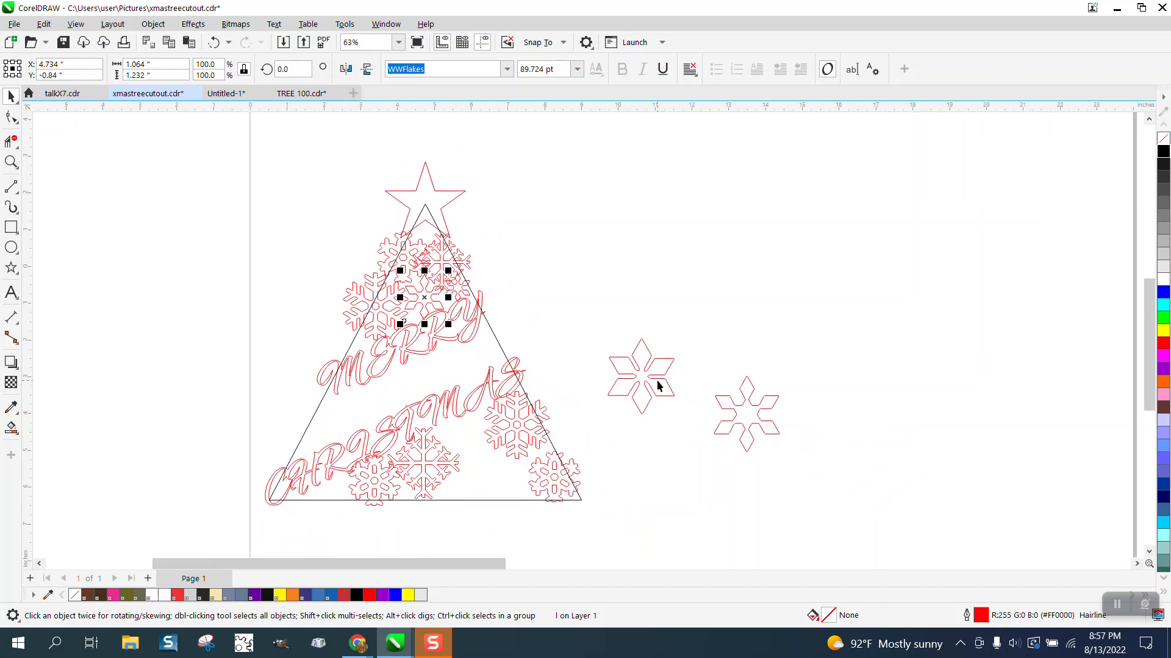
{"action": "left_click_drag", "start_coordinate": [659, 385], "coordinate": [324, 428]}
{"action": "left_click", "coordinate": [719, 415]}
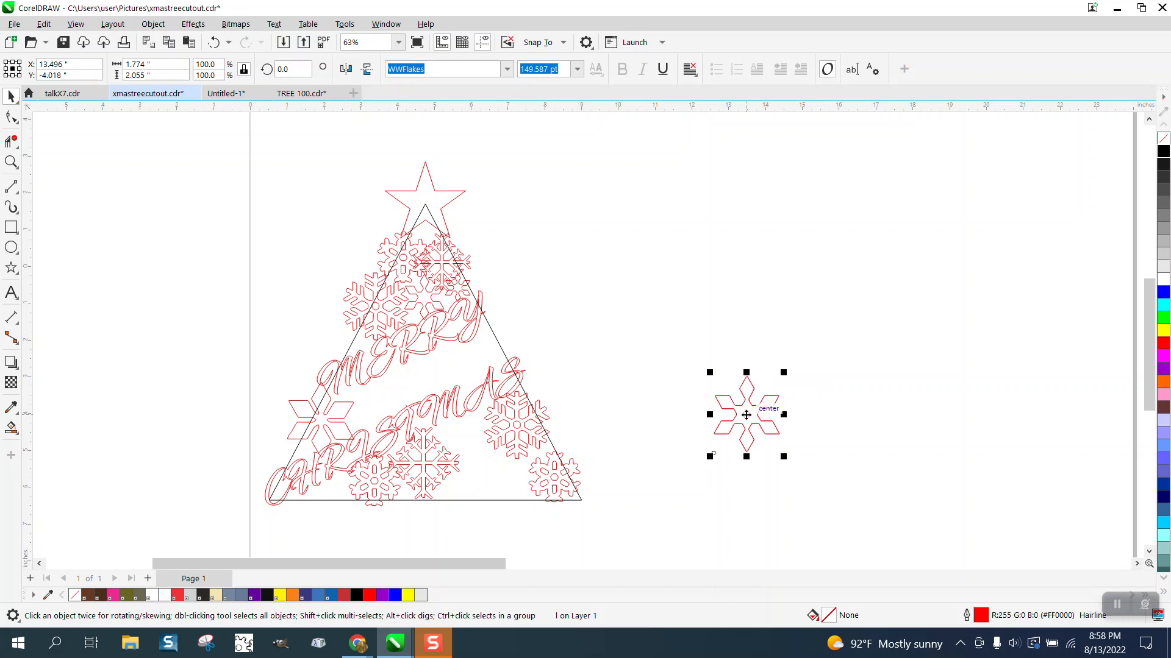
{"action": "left_click_drag", "start_coordinate": [739, 419], "coordinate": [481, 348]}
{"action": "left_click_drag", "start_coordinate": [527, 300], "coordinate": [510, 319]}
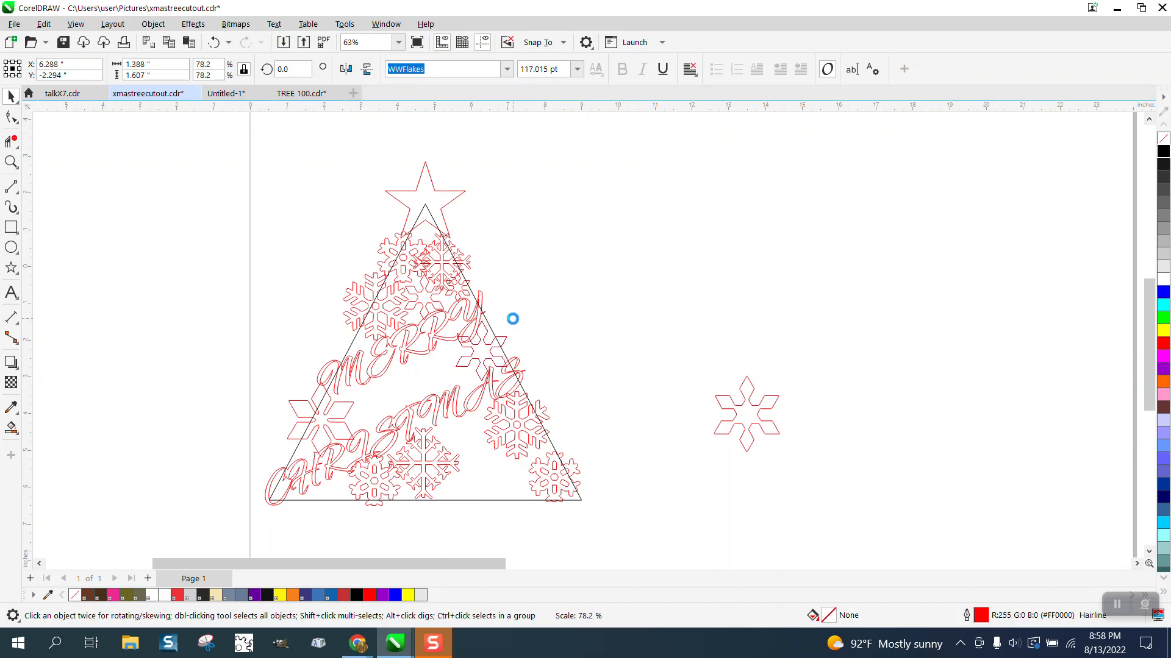
{"action": "left_click", "coordinate": [384, 480]}
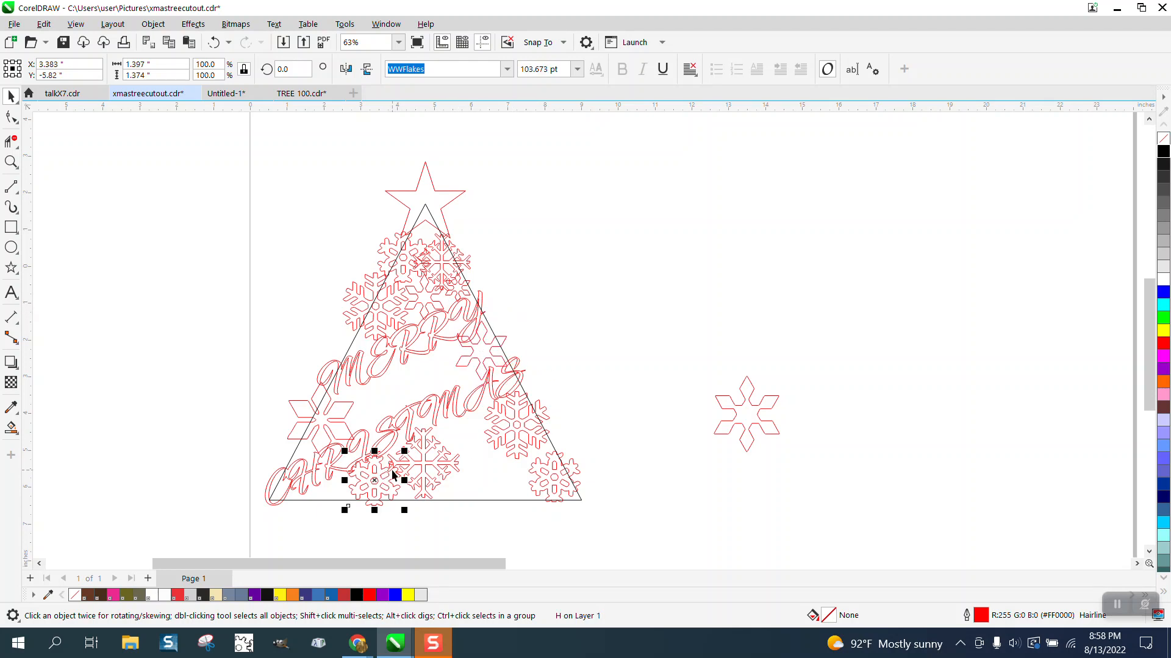
{"action": "left_click", "coordinate": [390, 501]}
{"action": "left_click_drag", "start_coordinate": [390, 501], "coordinate": [390, 427]}
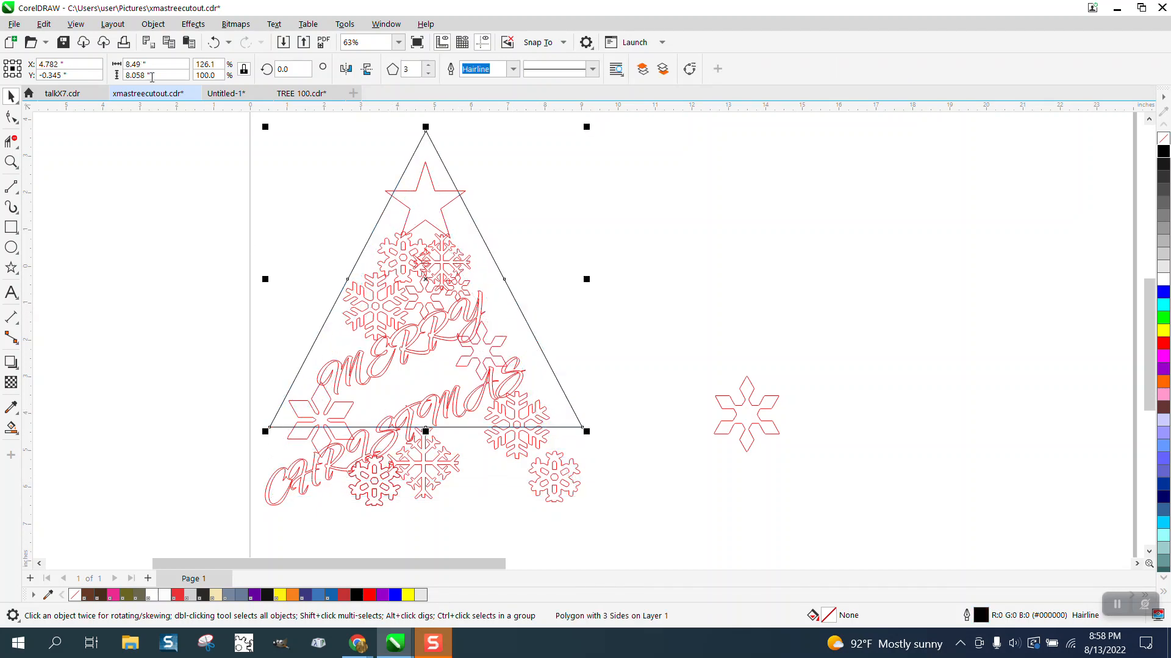
{"action": "left_click", "coordinate": [213, 42]}
Copy the 1.4-inch snowflake beneath CHRISTMAS up into the left part of the gap between the two words
{"action": "left_click", "coordinate": [381, 529]}
{"action": "left_click", "coordinate": [375, 501]}
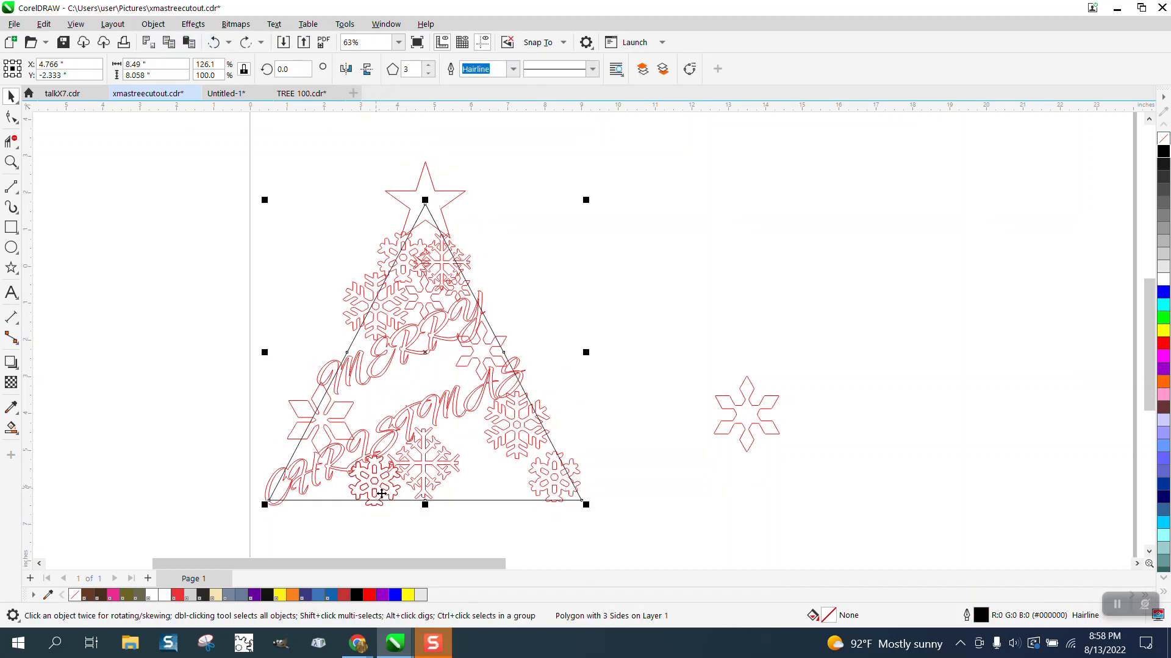
{"action": "left_click_drag", "start_coordinate": [345, 528], "coordinate": [375, 494]}
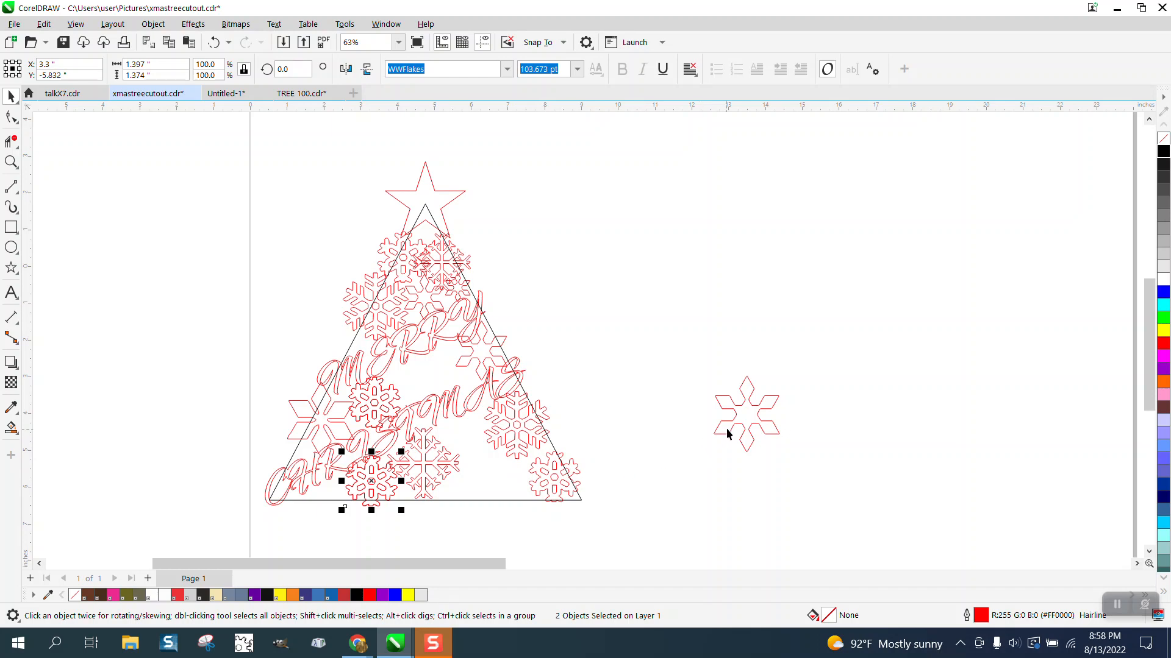
Place another copy of the 1.4-inch snowflake beneath the M of CHRISTMAS, and move the spare six-petal snowflake into the gap in the tree's base
{"action": "left_click", "coordinate": [387, 404]}
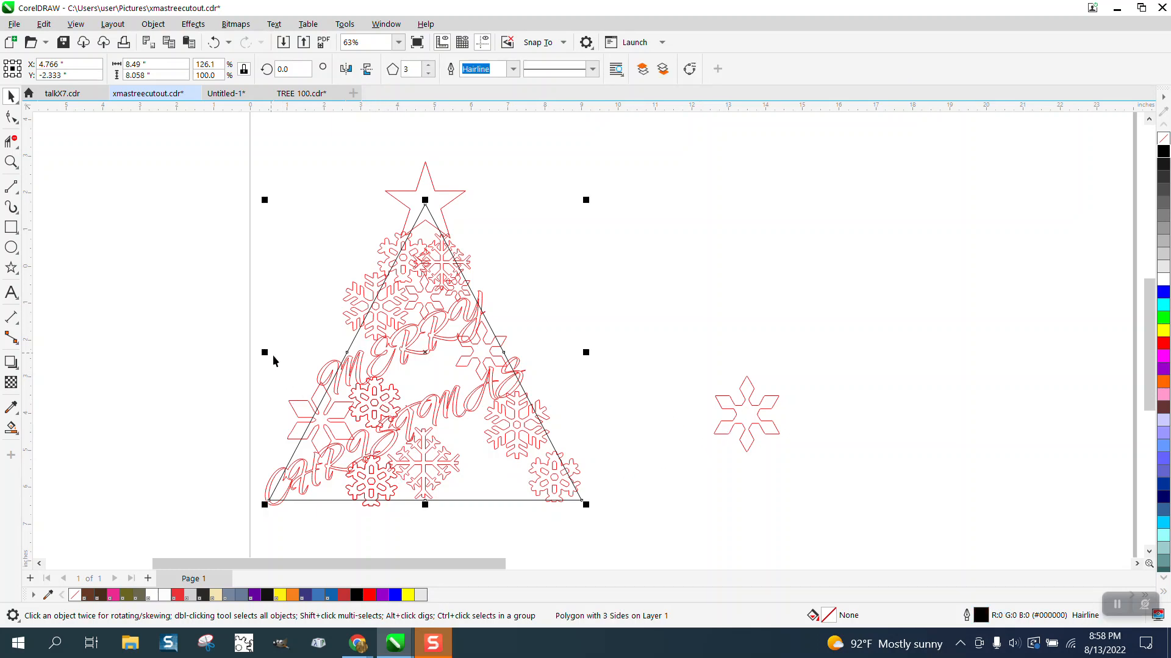
{"action": "left_click_drag", "start_coordinate": [273, 359], "coordinate": [470, 439]}
{"action": "left_click", "coordinate": [730, 428]}
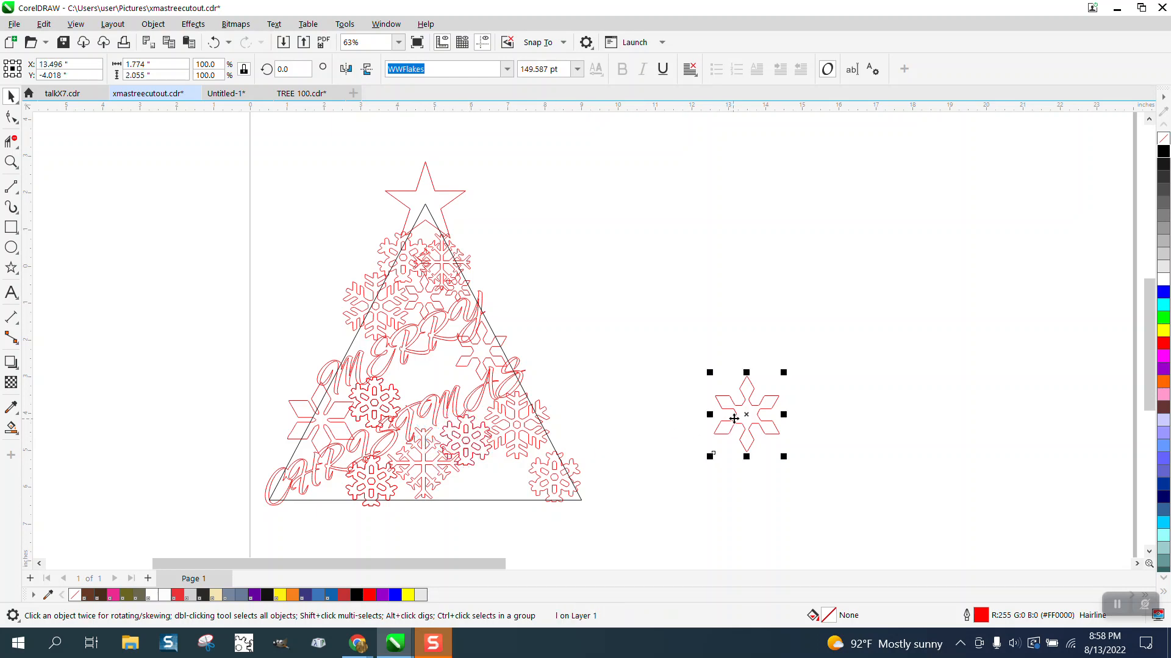
{"action": "left_click_drag", "start_coordinate": [744, 410], "coordinate": [501, 476]}
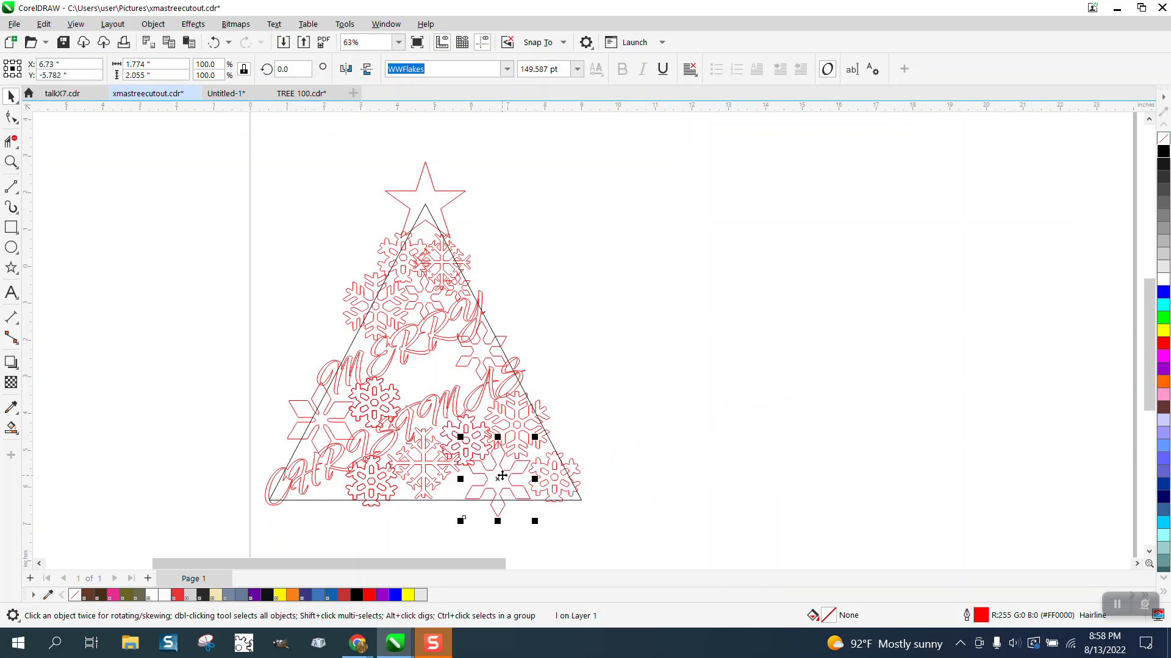
Copy the large branched snowflake beside MERRY into the middle gap between the words, shrink the copy, and delete the triangle guide
{"action": "left_click", "coordinate": [370, 309]}
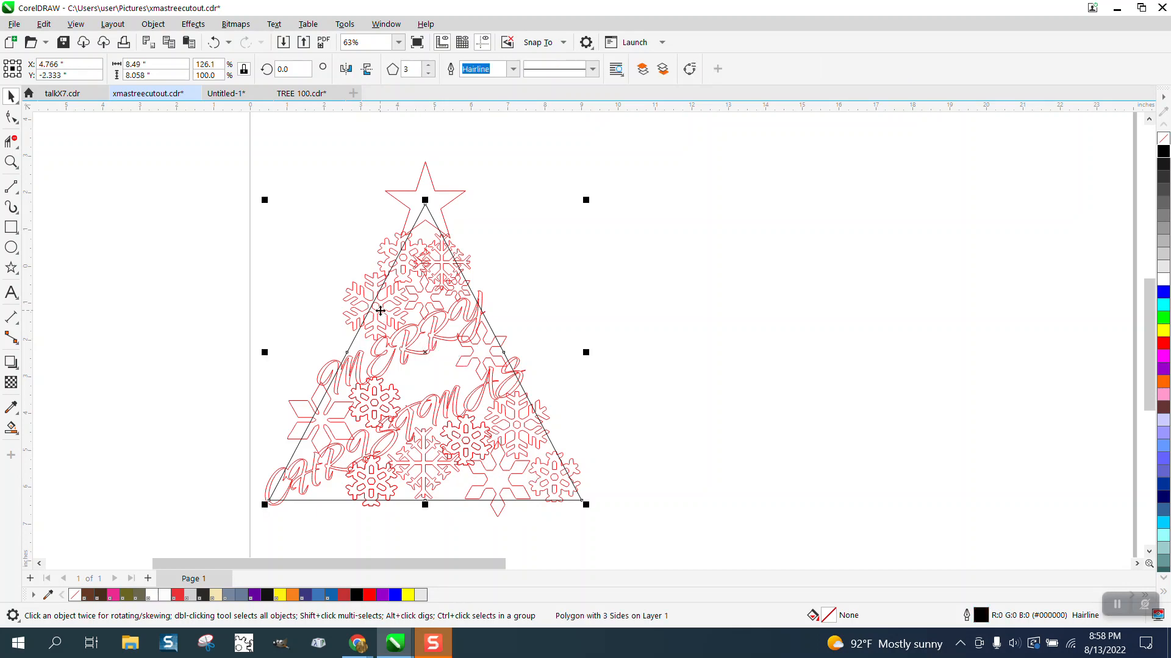
{"action": "left_click", "coordinate": [360, 301]}
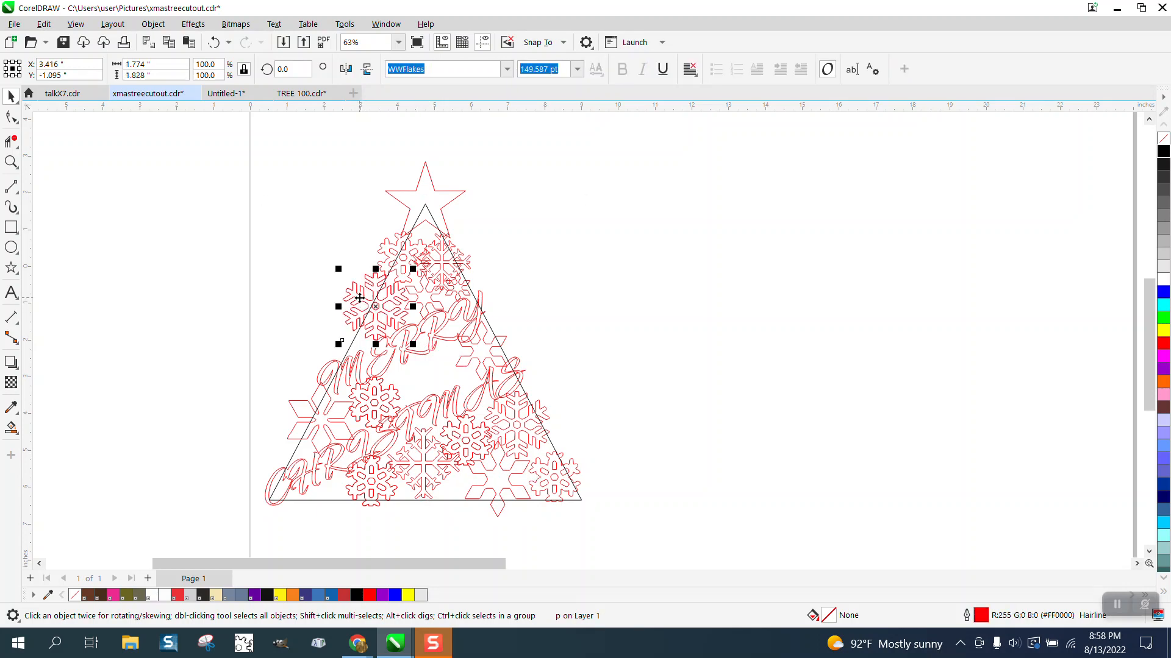
{"action": "left_click_drag", "start_coordinate": [362, 299], "coordinate": [415, 367]}
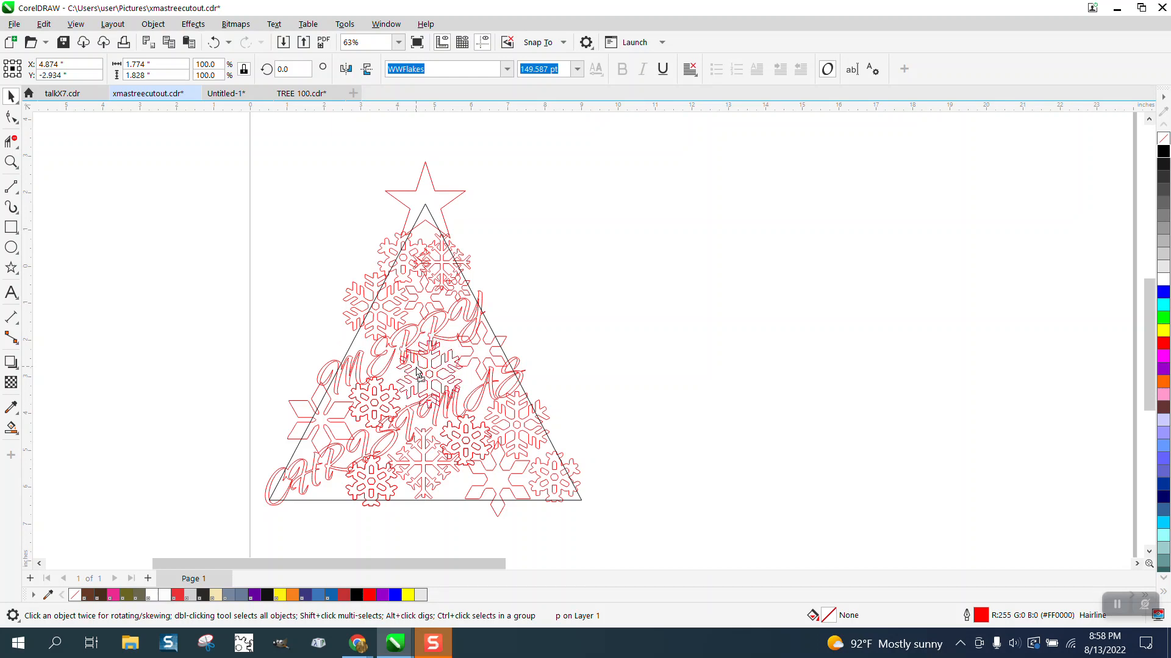
{"action": "left_click_drag", "start_coordinate": [467, 335], "coordinate": [428, 366]}
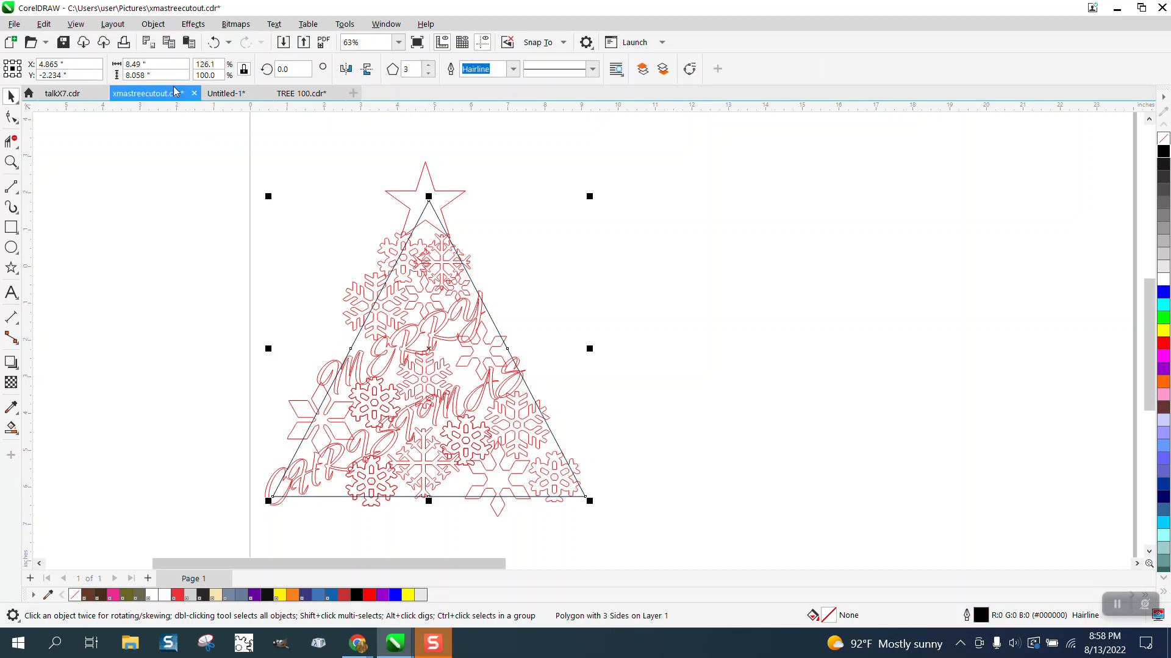
{"action": "key", "text": "Delete"}
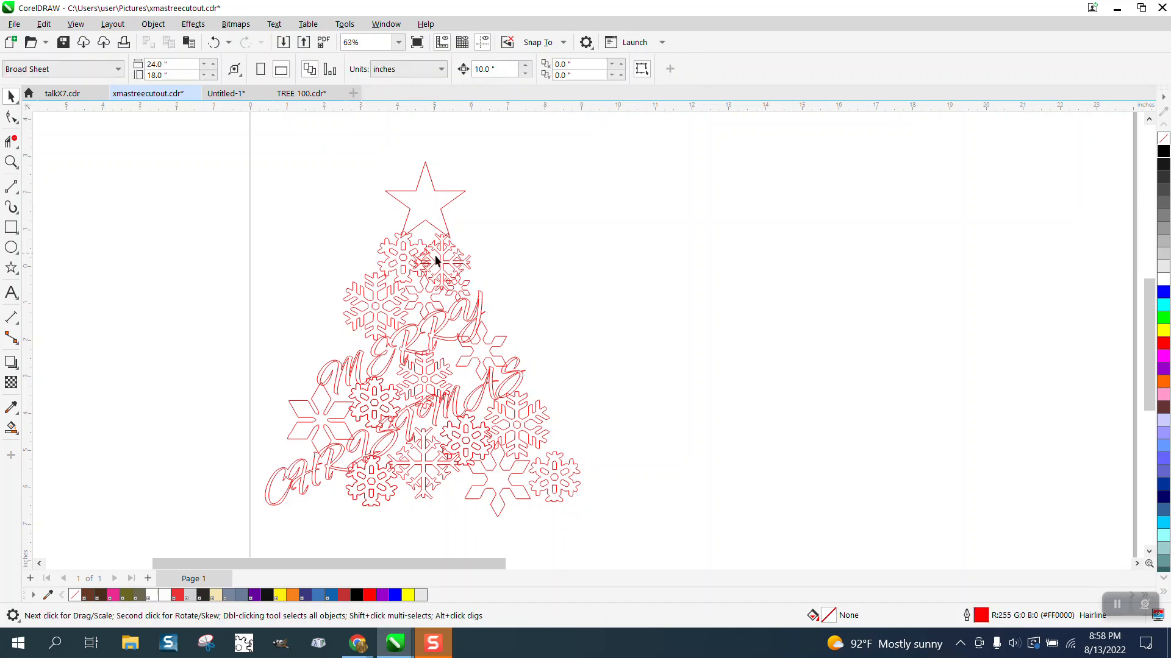
Delete the stacked duplicate of the small snowflake between the words and shrink the remaining one to about 1.27 inches wide
{"action": "left_click", "coordinate": [11, 162]}
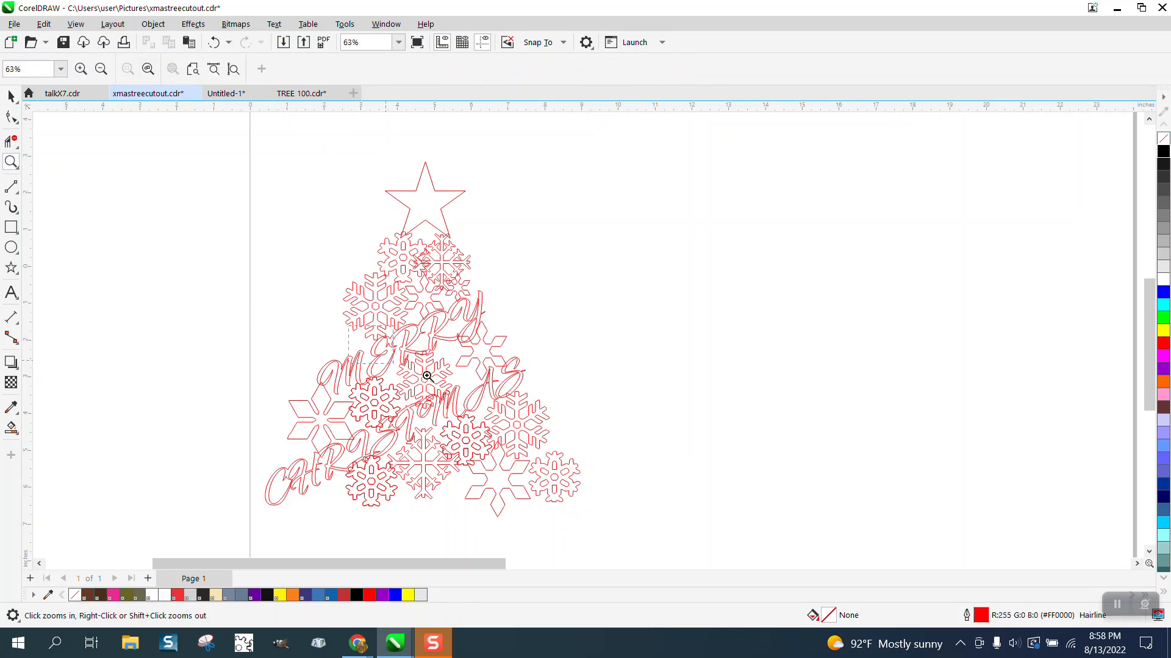
{"action": "left_click_drag", "start_coordinate": [426, 375], "coordinate": [598, 430]}
{"action": "scroll", "coordinate": [444, 368], "scroll_direction": "down", "scroll_amount": 2}
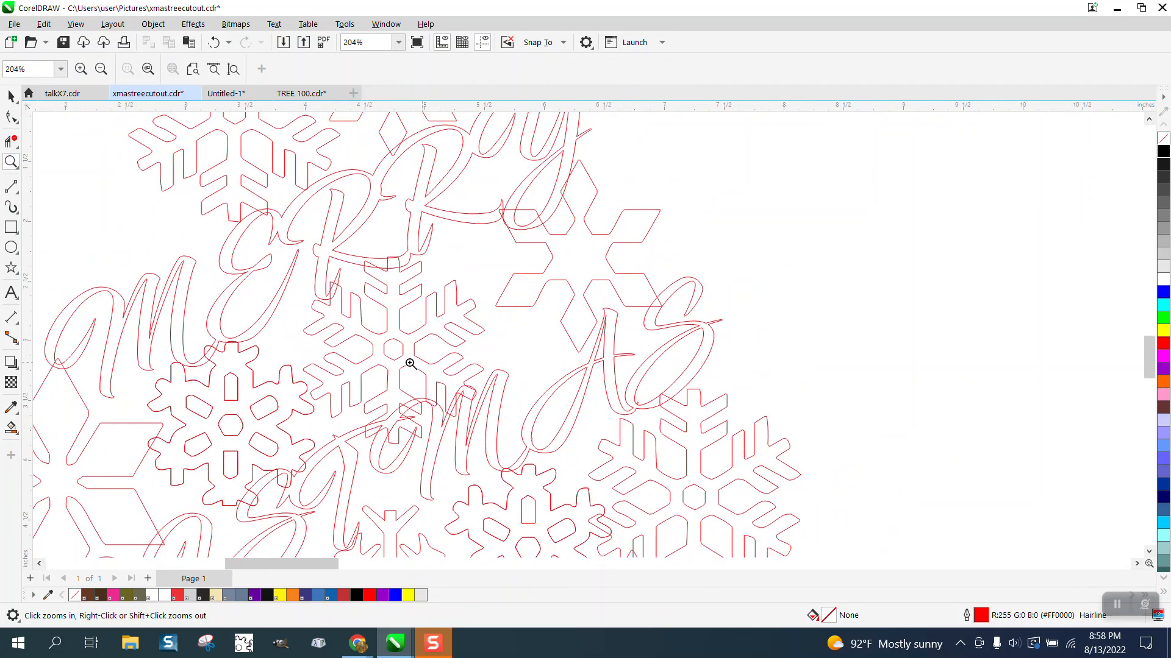
{"action": "scroll", "coordinate": [260, 298], "scroll_direction": "down", "scroll_amount": 1}
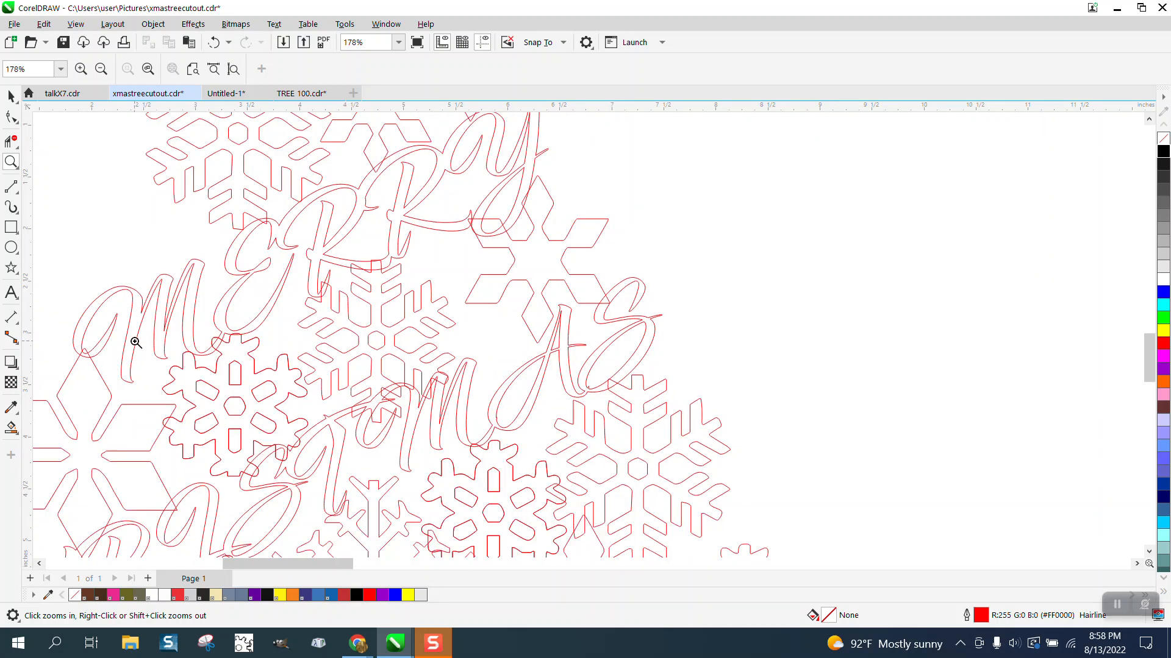
{"action": "scroll", "coordinate": [135, 343], "scroll_direction": "down", "scroll_amount": 1}
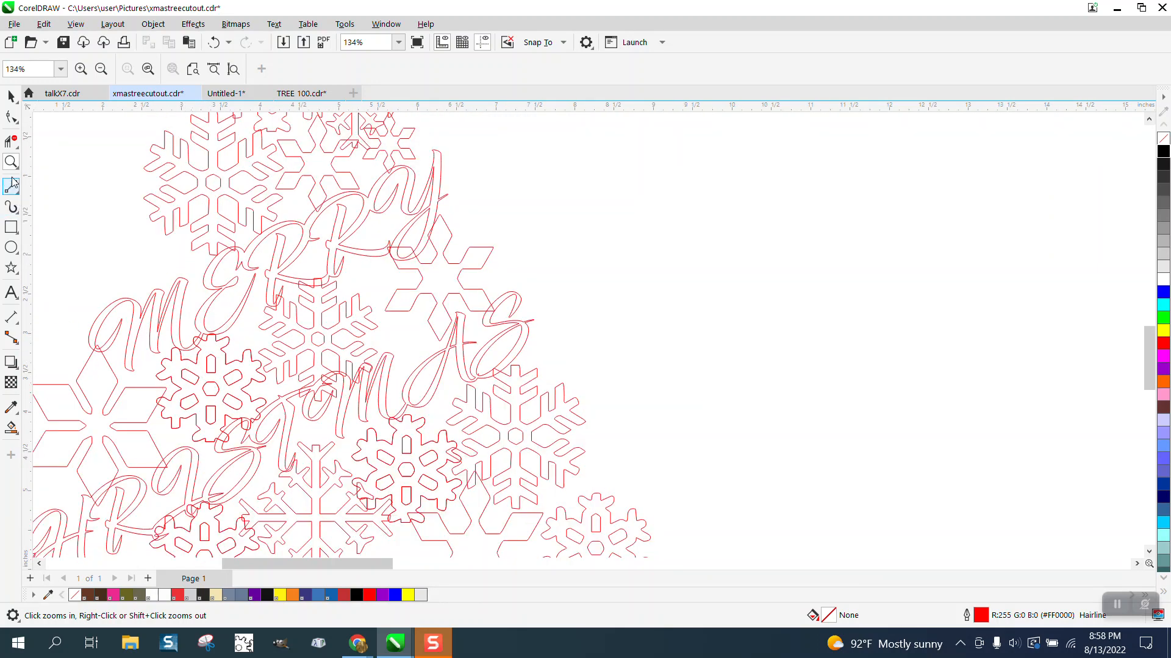
{"action": "left_click_drag", "start_coordinate": [380, 485], "coordinate": [448, 488]}
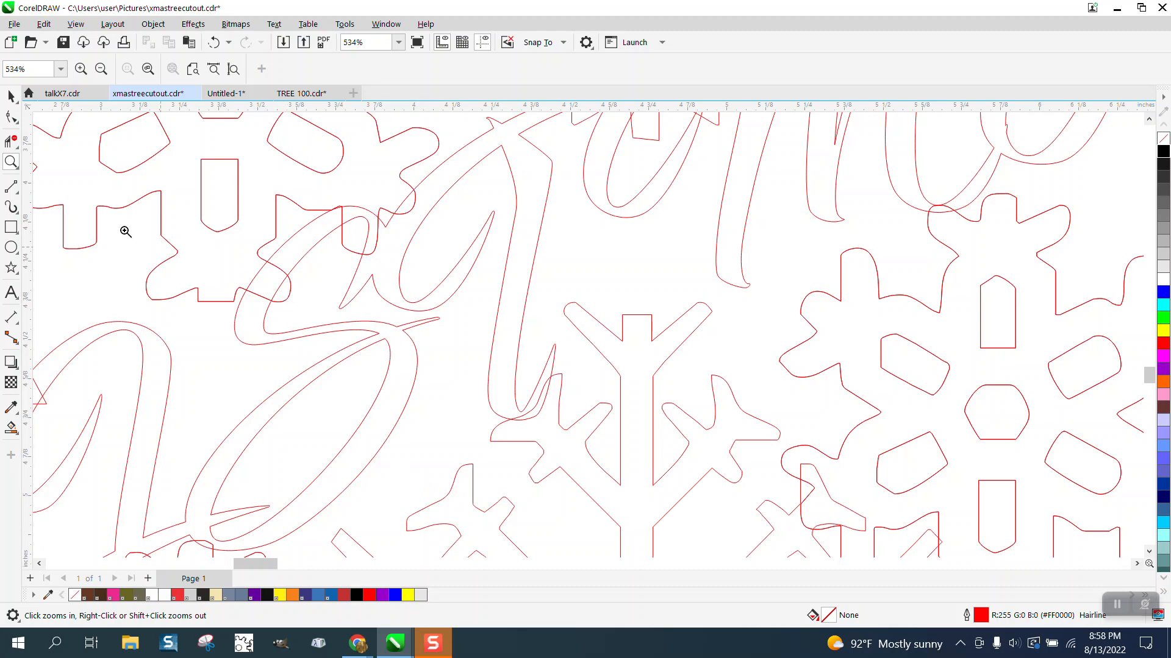
{"action": "left_click", "coordinate": [11, 96]}
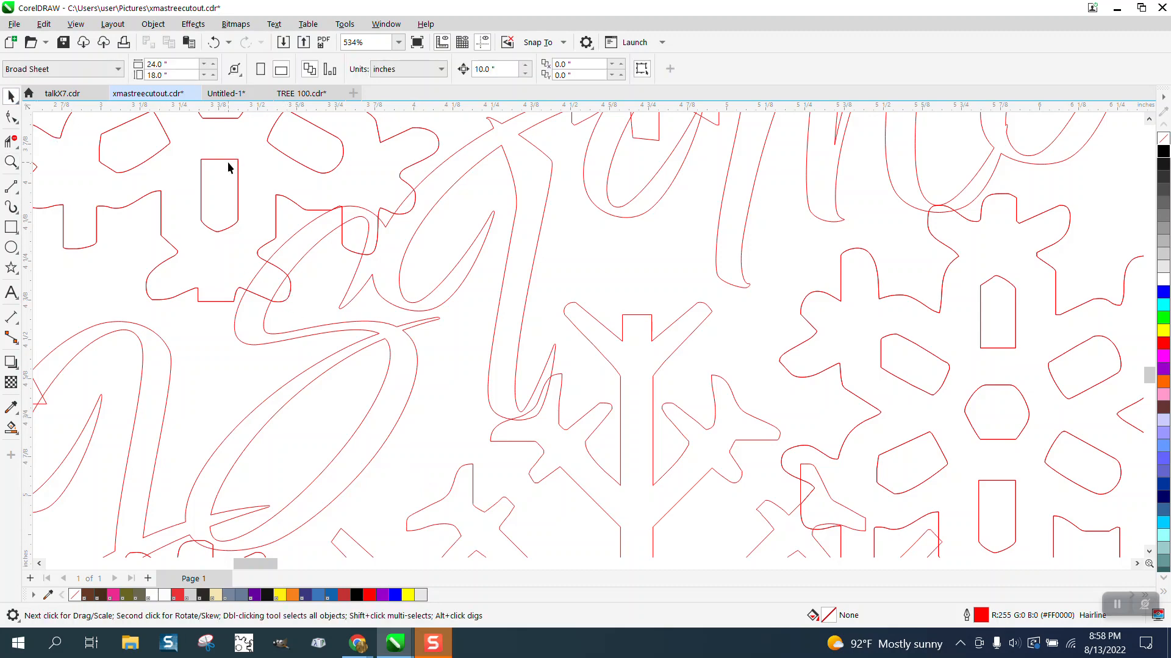
{"action": "double_click", "coordinate": [233, 160]}
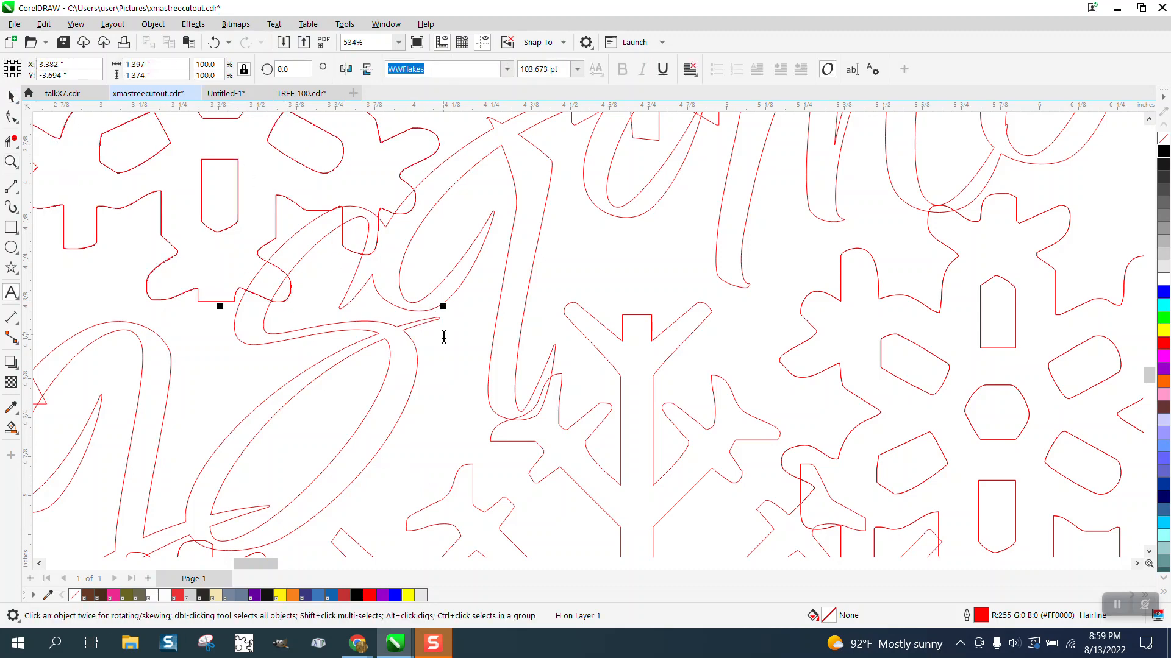
{"action": "scroll", "coordinate": [444, 337], "scroll_direction": "down", "scroll_amount": 2}
{"action": "left_click", "coordinate": [11, 97]}
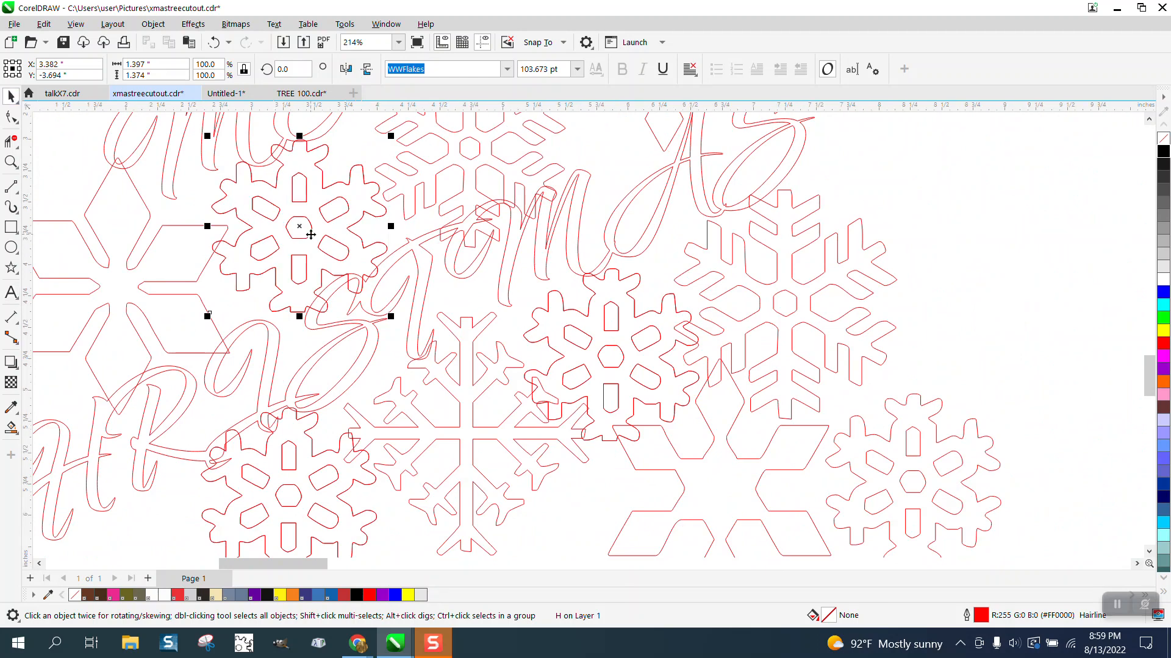
{"action": "left_click_drag", "start_coordinate": [383, 311], "coordinate": [372, 300]}
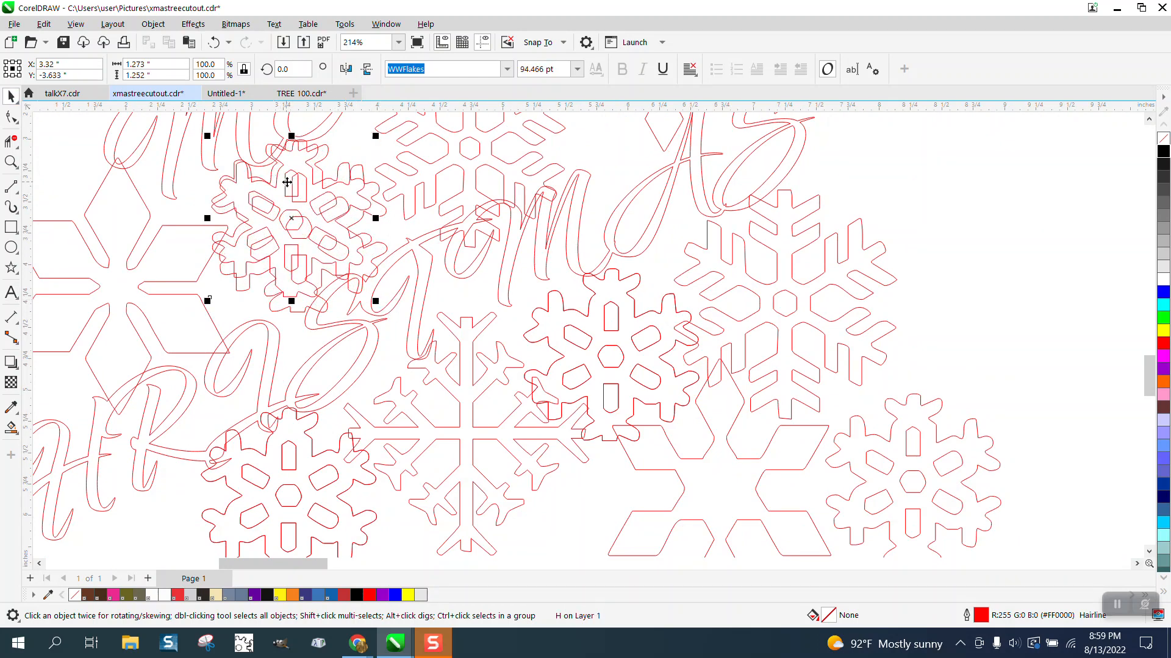
{"action": "key", "text": "Delete"}
{"action": "left_click", "coordinate": [350, 264]}
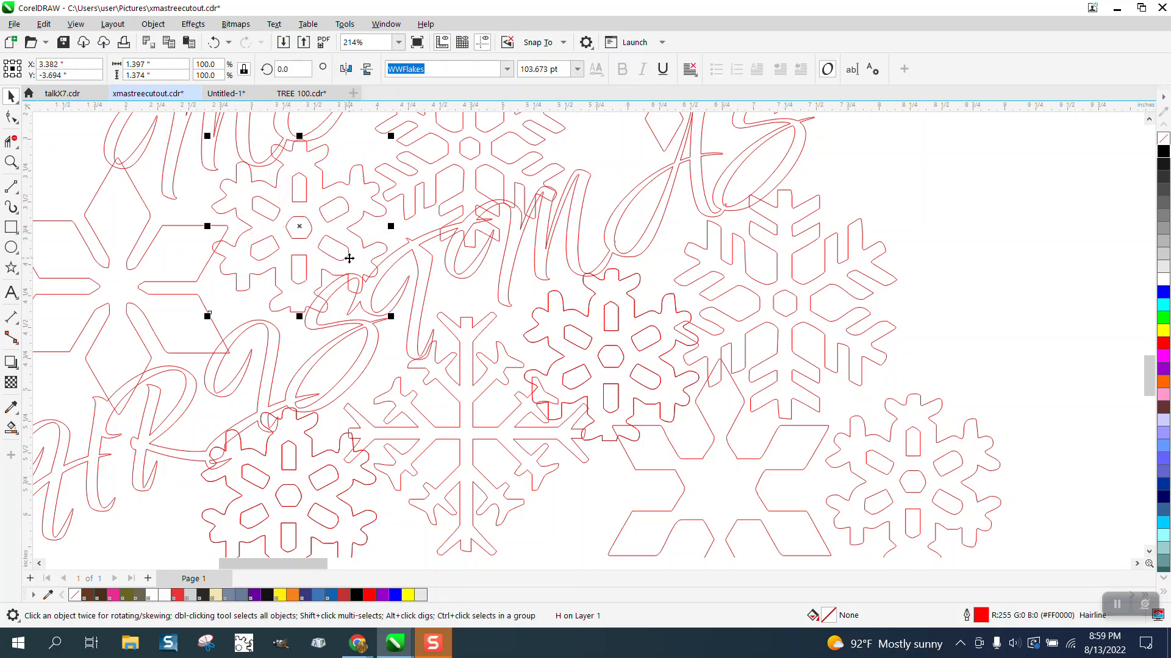
{"action": "left_click_drag", "start_coordinate": [392, 314], "coordinate": [376, 306]}
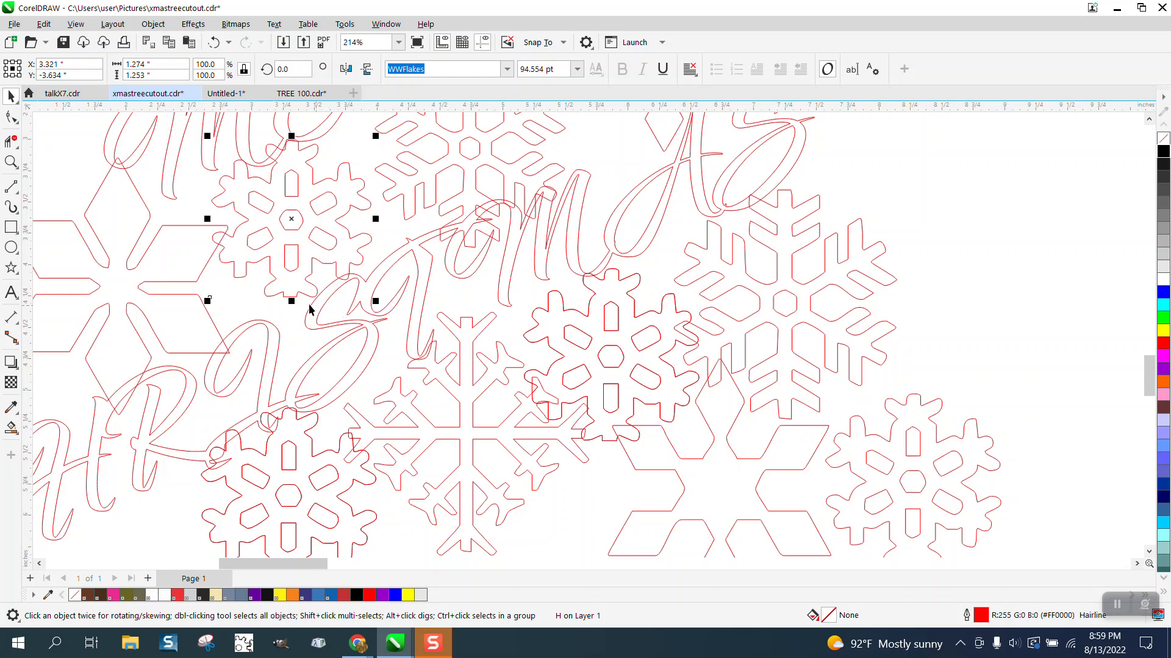
Convert the shrunken snowflake above the first S of CHRISTMAS to curves for node editing
{"action": "left_click", "coordinate": [11, 162]}
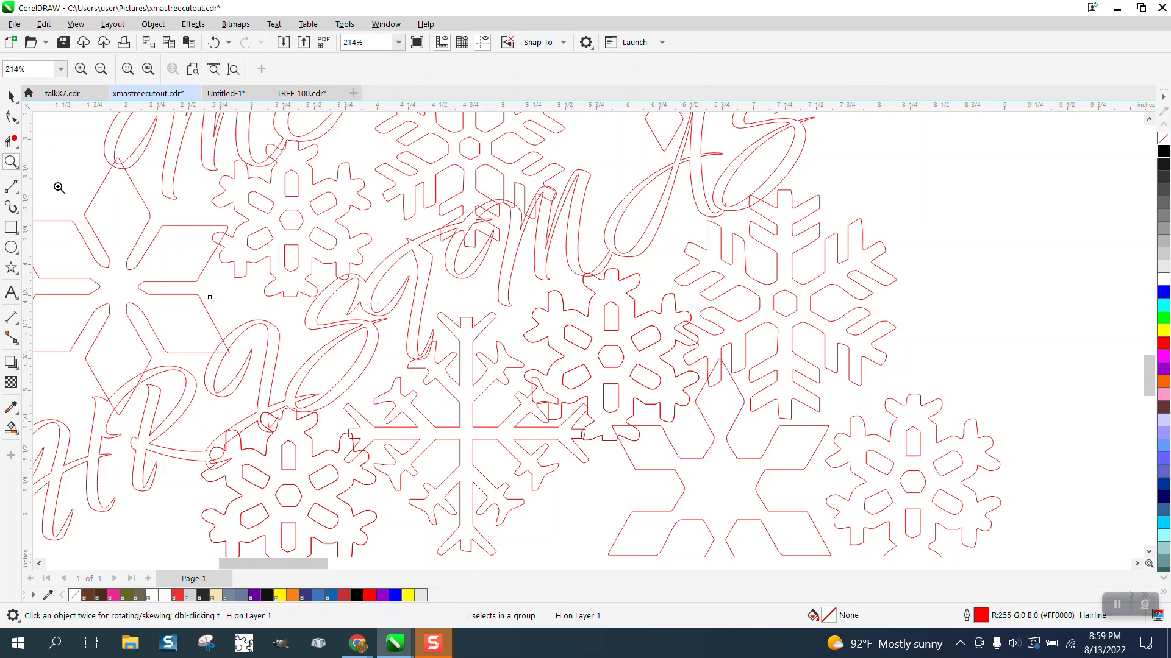
{"action": "left_click_drag", "start_coordinate": [279, 251], "coordinate": [346, 314]}
{"action": "left_click", "coordinate": [11, 116]}
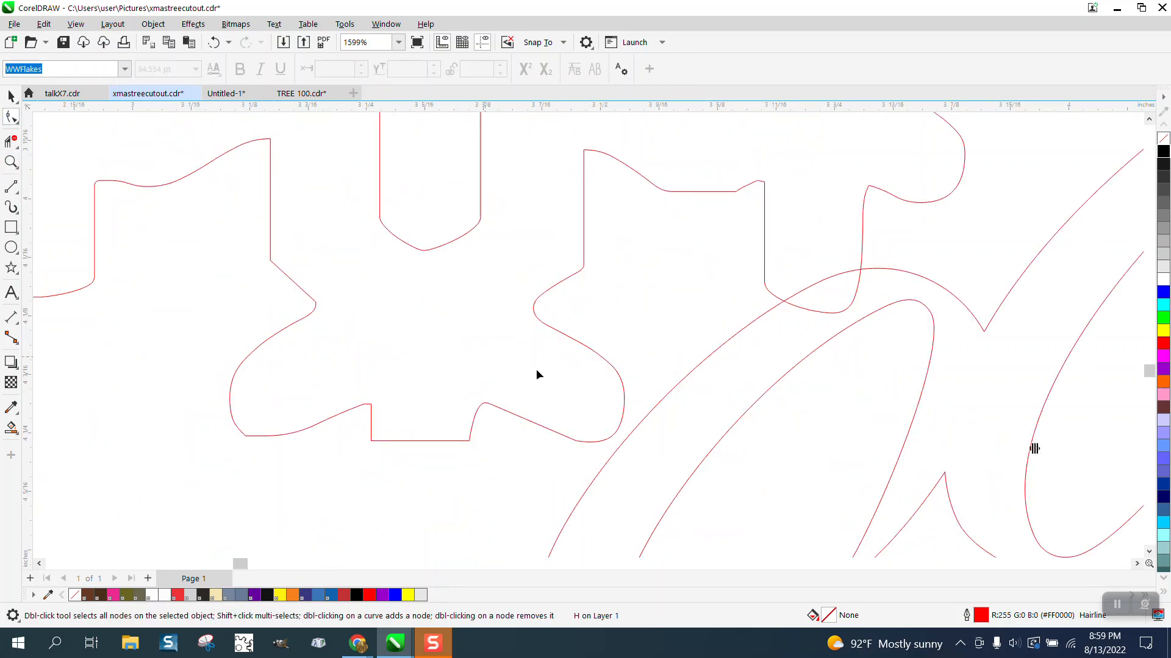
{"action": "left_click", "coordinate": [613, 368]}
{"action": "key", "text": "space"}
{"action": "left_click", "coordinate": [161, 28]}
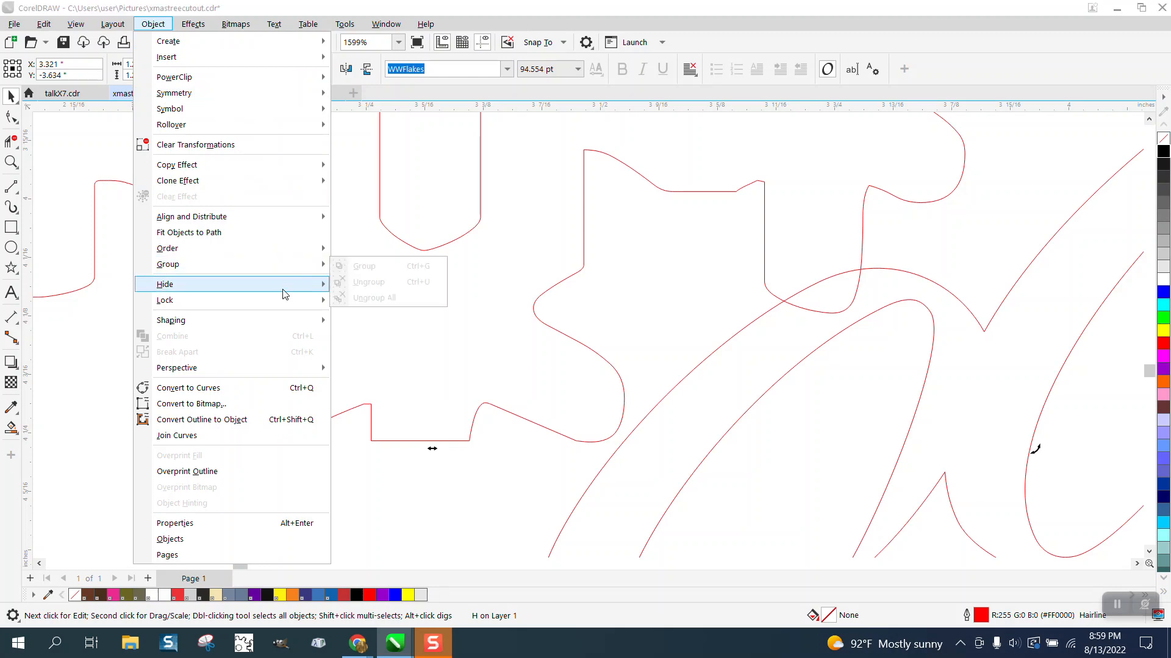
{"action": "left_click", "coordinate": [213, 388]}
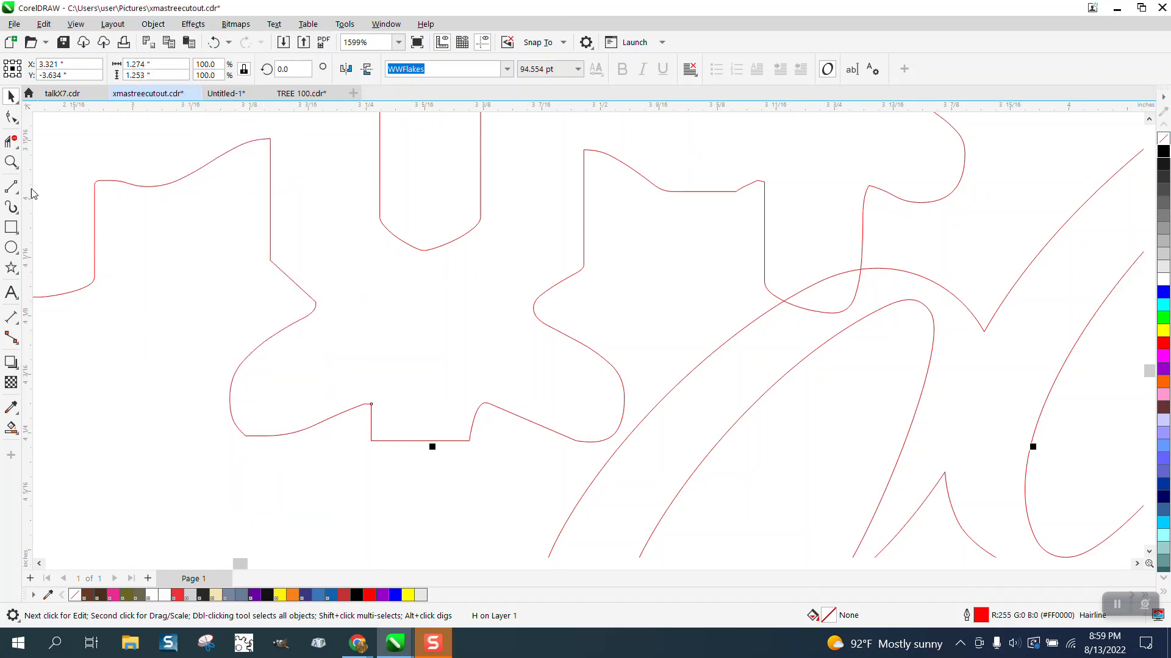
Stretch the end nodes of the converted snowflake's lower arm down and right so it overlaps the S of CHRISTMAS
{"action": "left_click", "coordinate": [12, 117]}
{"action": "left_click", "coordinate": [623, 392]}
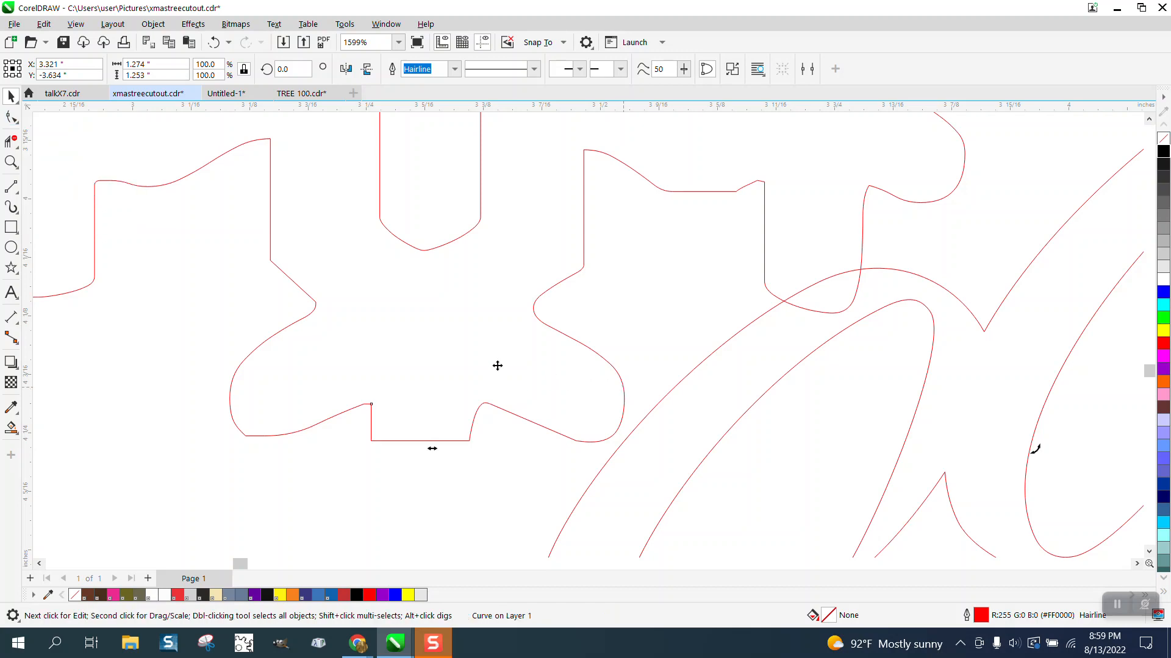
{"action": "left_click", "coordinate": [12, 117]}
{"action": "left_click_drag", "start_coordinate": [638, 365], "coordinate": [561, 465]}
{"action": "left_click_drag", "start_coordinate": [619, 432], "coordinate": [661, 445]}
{"action": "scroll", "coordinate": [136, 195], "scroll_direction": "down", "scroll_amount": 5}
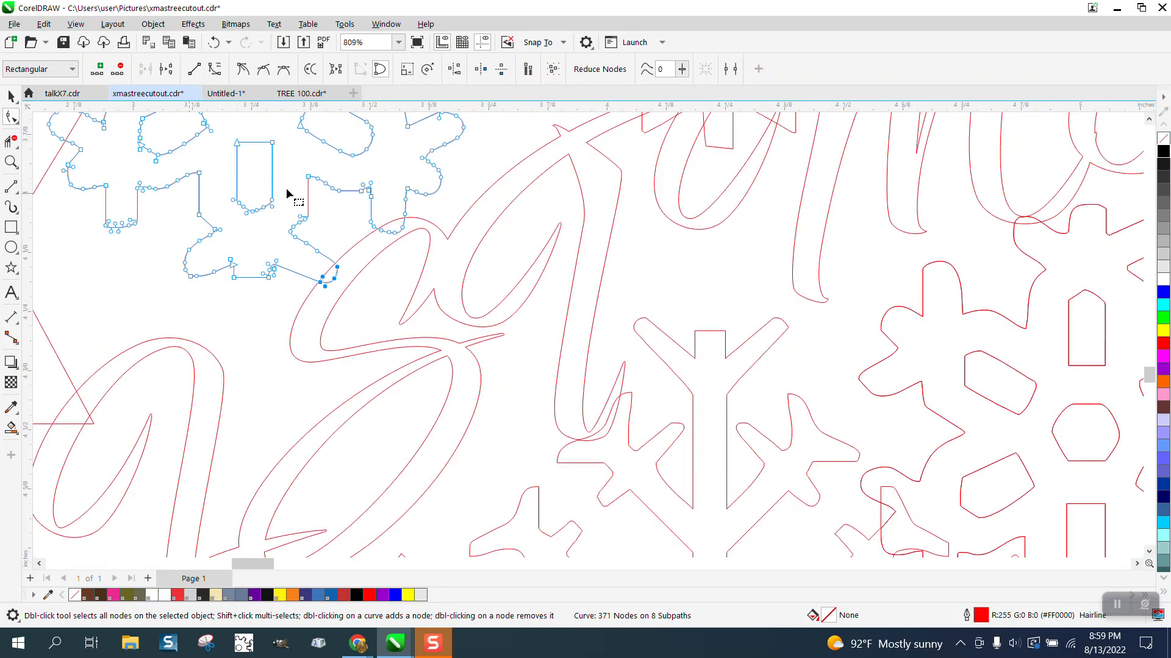
{"action": "scroll", "coordinate": [413, 204], "scroll_direction": "down", "scroll_amount": 5}
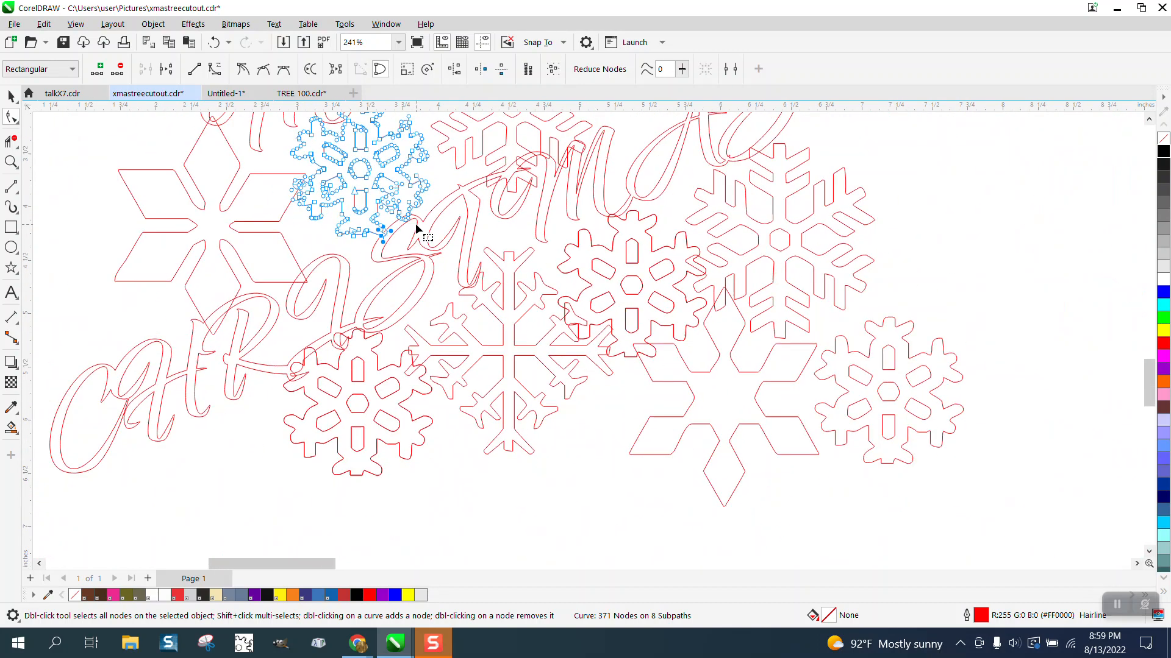
{"action": "key", "text": "space"}
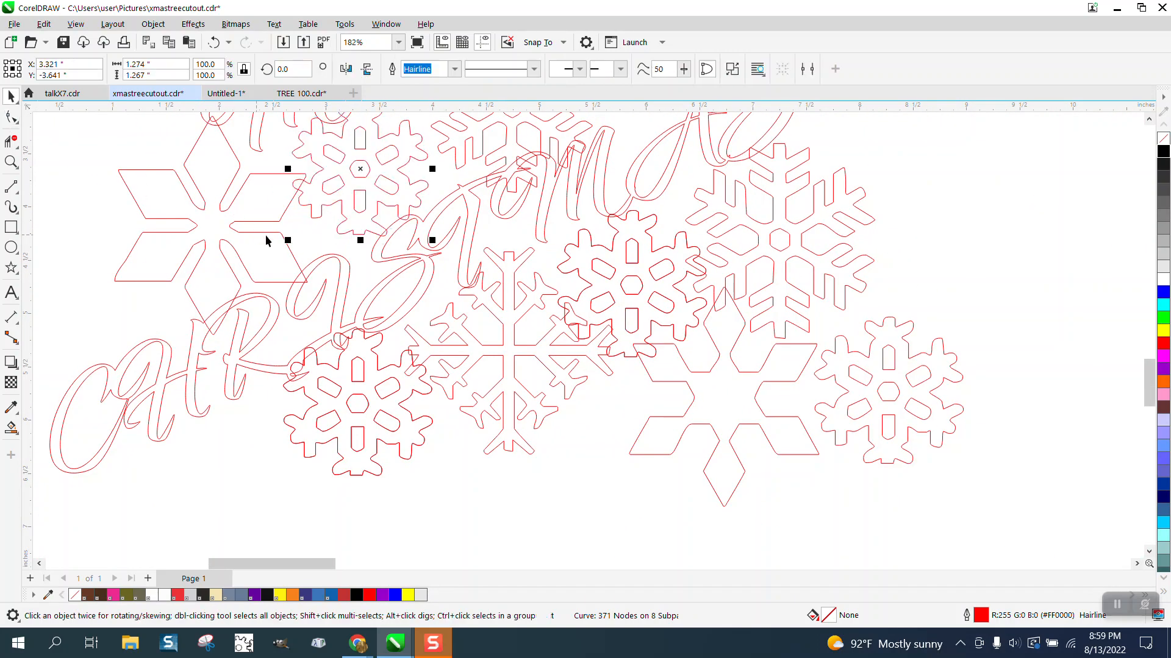
Move the narrow-centred six-petal snowflake on the tree's left edge slightly up and right, to about X 1.97, Y -4.02 inches
{"action": "left_click", "coordinate": [269, 253]}
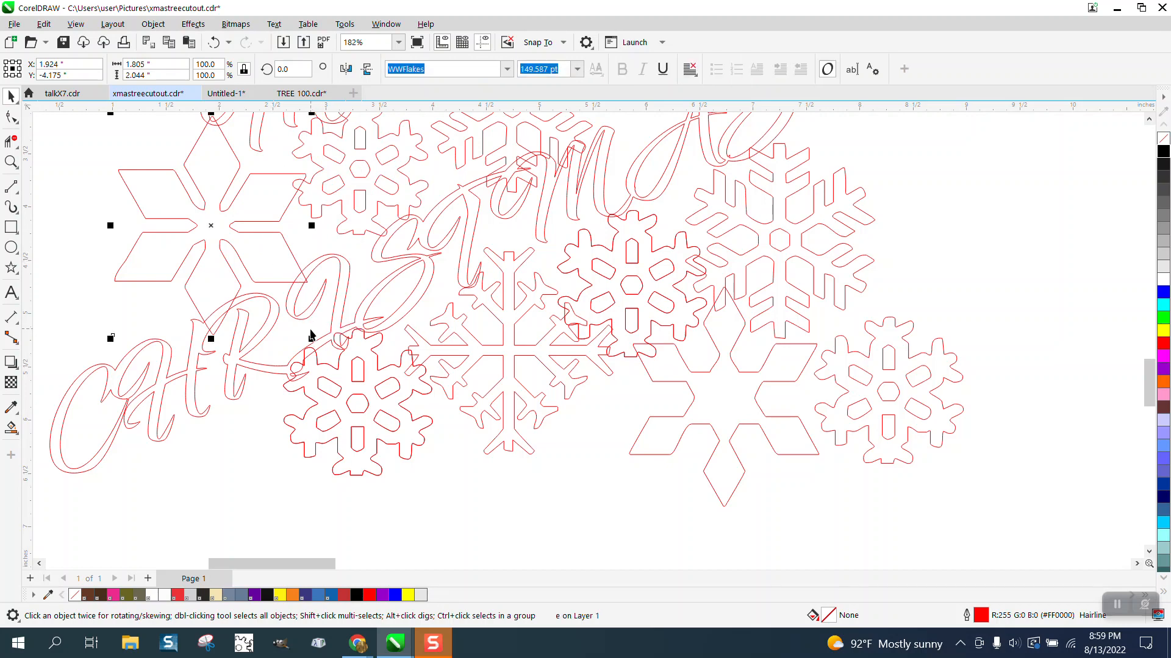
{"action": "left_click_drag", "start_coordinate": [309, 335], "coordinate": [314, 325]}
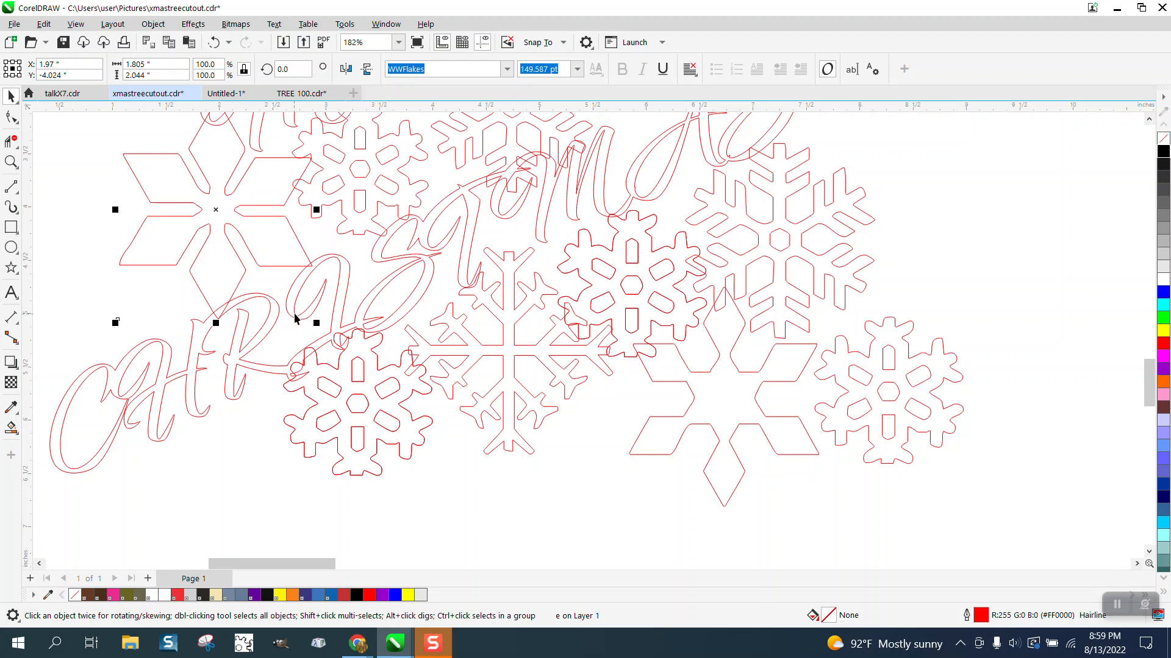
{"action": "scroll", "coordinate": [294, 317], "scroll_direction": "down", "scroll_amount": 1}
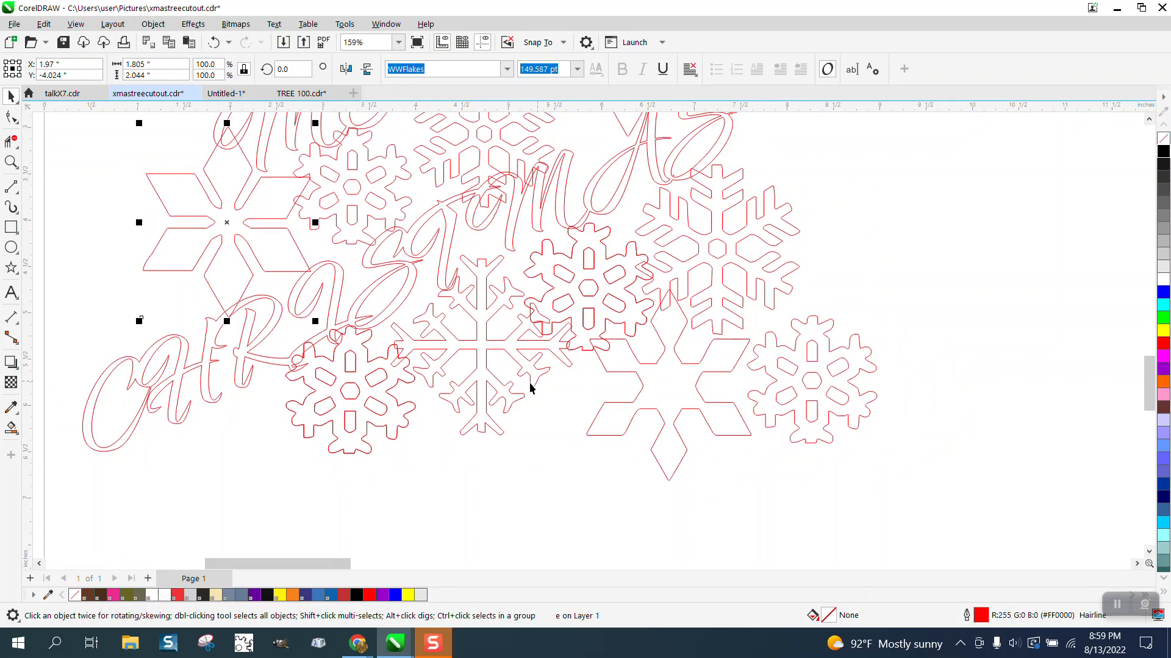
{"action": "scroll", "coordinate": [601, 384], "scroll_direction": "down", "scroll_amount": 2}
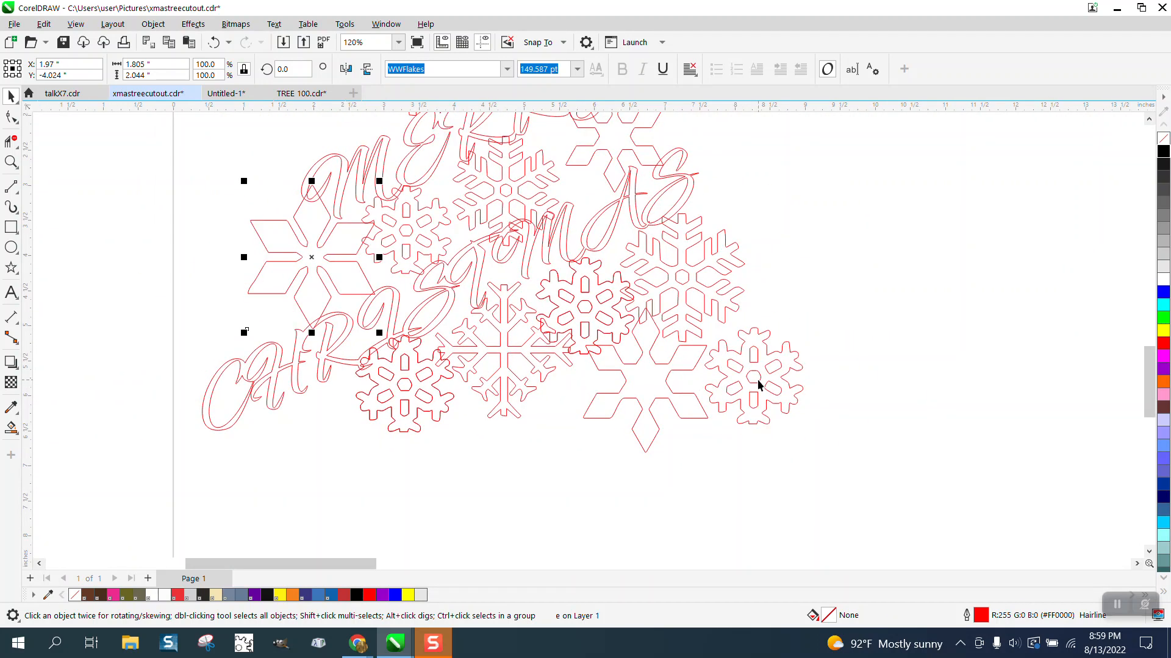
Enlarge the snowflake at the tree's lower-right corner to about 1.72 inches wide so it overlaps its neighbours
{"action": "left_click", "coordinate": [754, 384]}
{"action": "left_click_drag", "start_coordinate": [745, 364], "coordinate": [731, 351]}
{"action": "left_click_drag", "start_coordinate": [790, 414], "coordinate": [825, 439]}
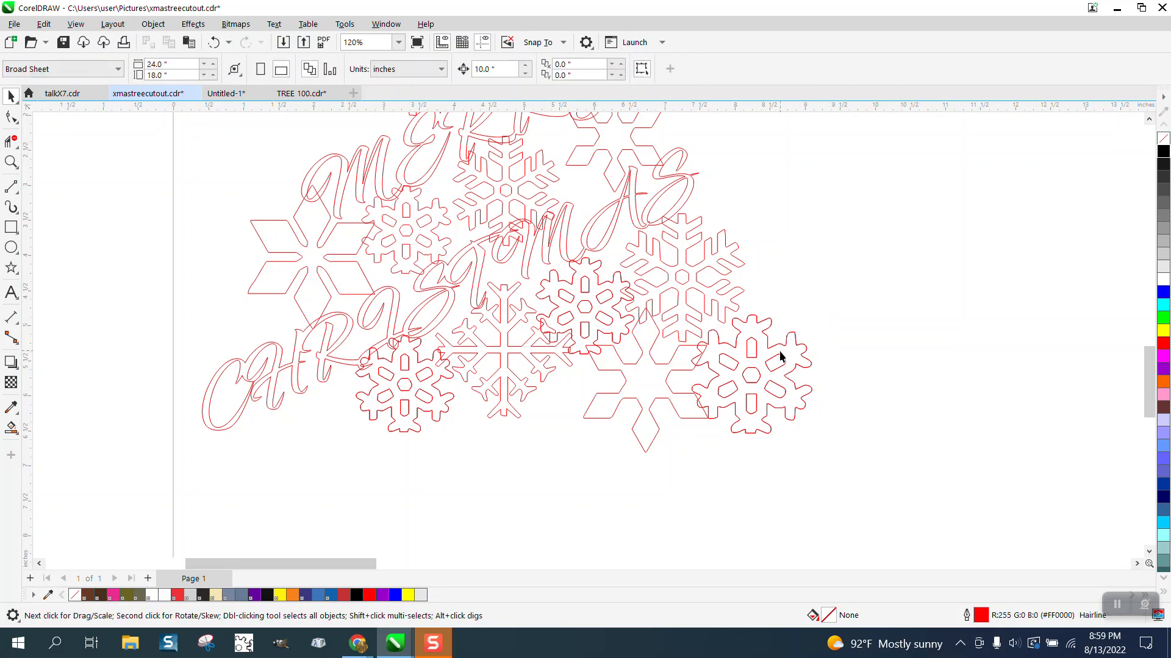
Place a copy of the lower-right snowflake, shrunk to about 1.04 inches wide, above the M of MERRY at about X 2.18, Y -1.84 inches
{"action": "left_click_drag", "start_coordinate": [814, 316], "coordinate": [545, 412]}
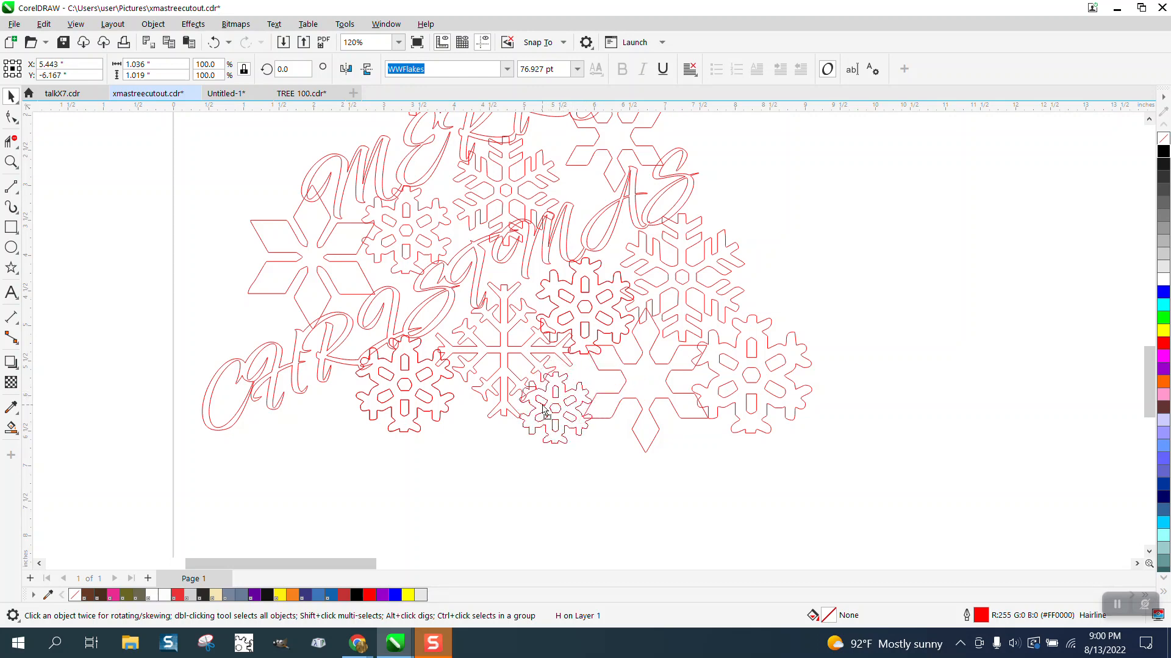
{"action": "scroll", "coordinate": [542, 410], "scroll_direction": "down", "scroll_amount": 3}
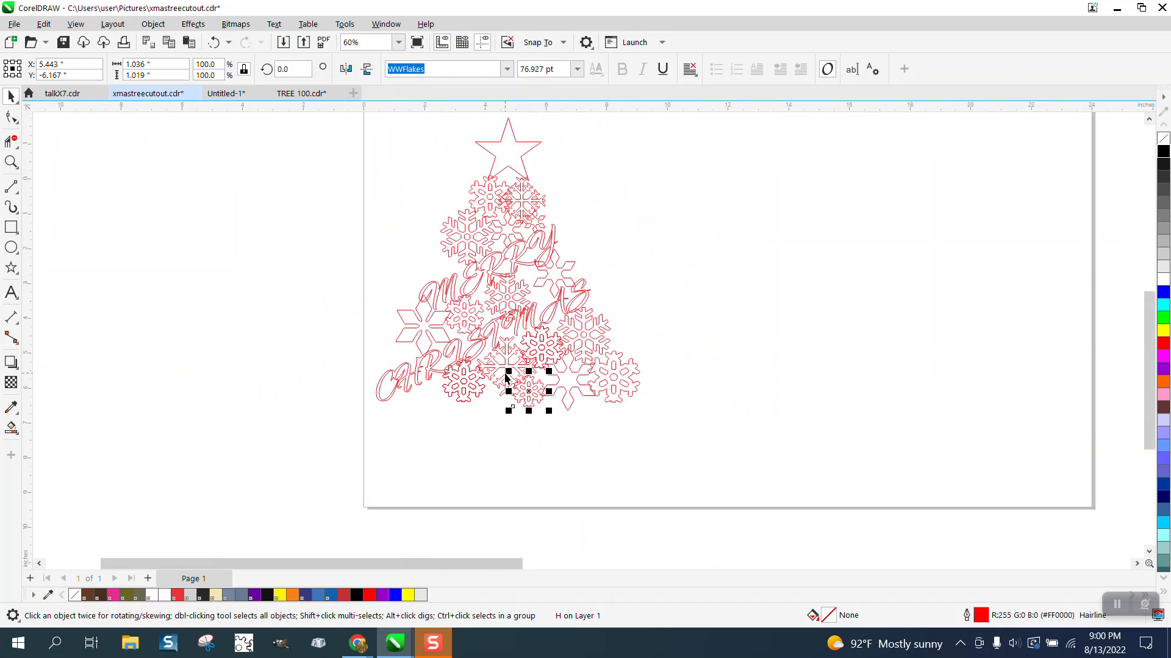
{"action": "scroll", "coordinate": [505, 378], "scroll_direction": "down", "scroll_amount": 2}
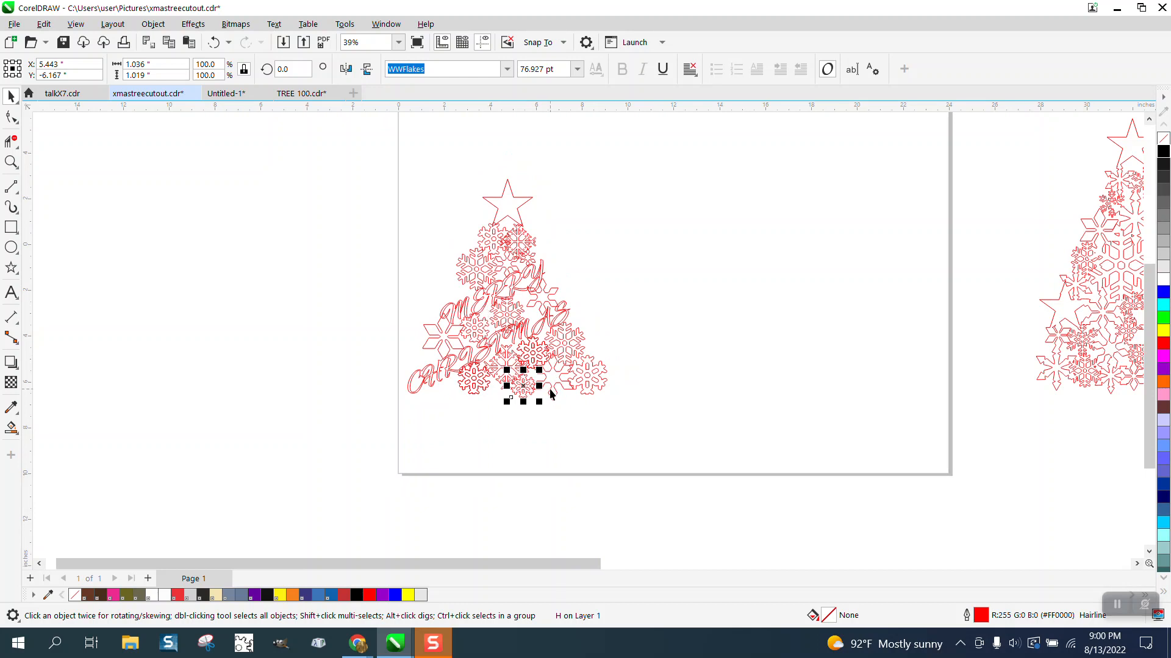
{"action": "left_click_drag", "start_coordinate": [522, 388], "coordinate": [452, 294]}
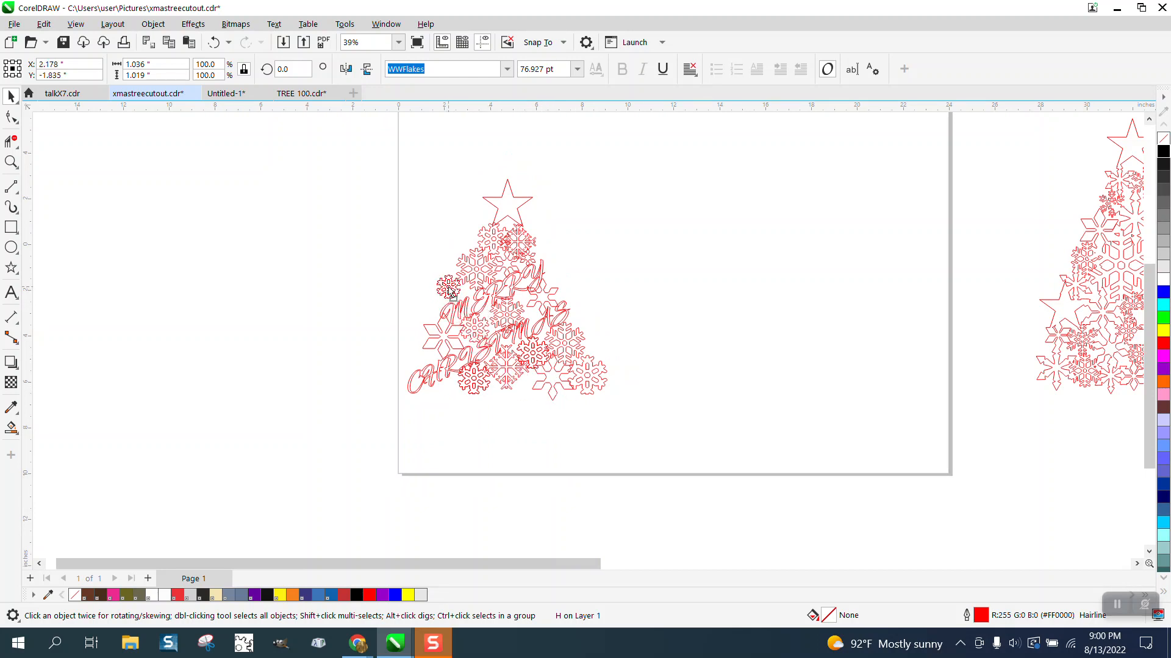
Enlarge the small snowflake above the M of MERRY to about 1.25 inches wide
{"action": "left_click", "coordinate": [11, 162]}
{"action": "left_click_drag", "start_coordinate": [492, 326], "coordinate": [596, 377]}
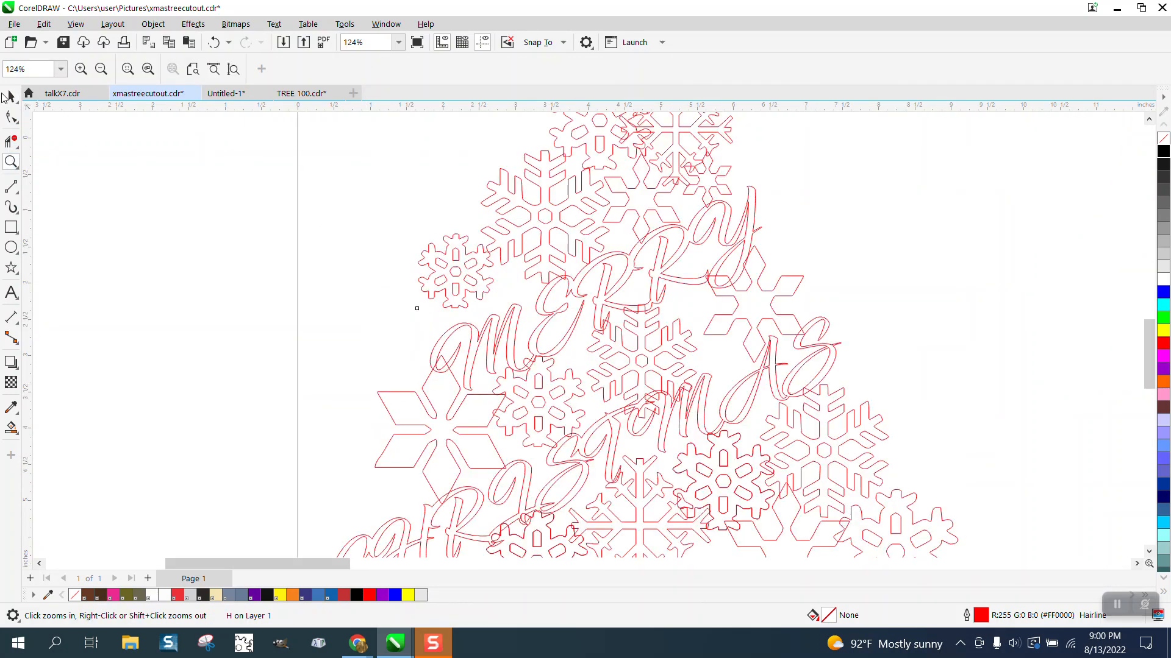
{"action": "key", "text": "space"}
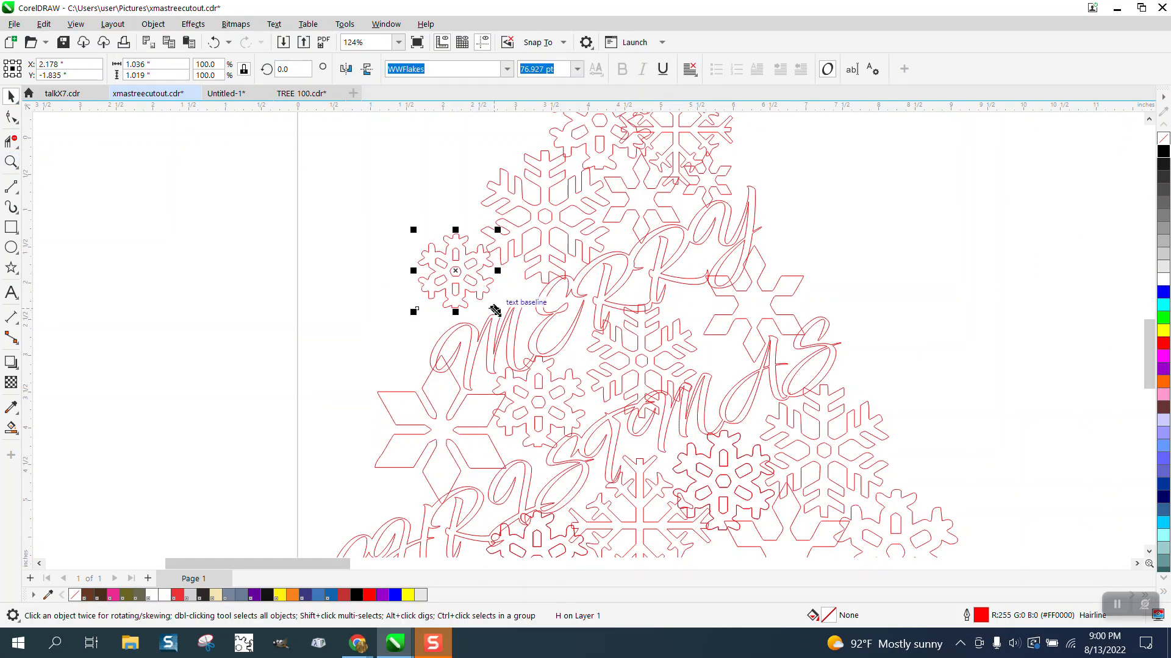
{"action": "left_click_drag", "start_coordinate": [497, 312], "coordinate": [509, 332]}
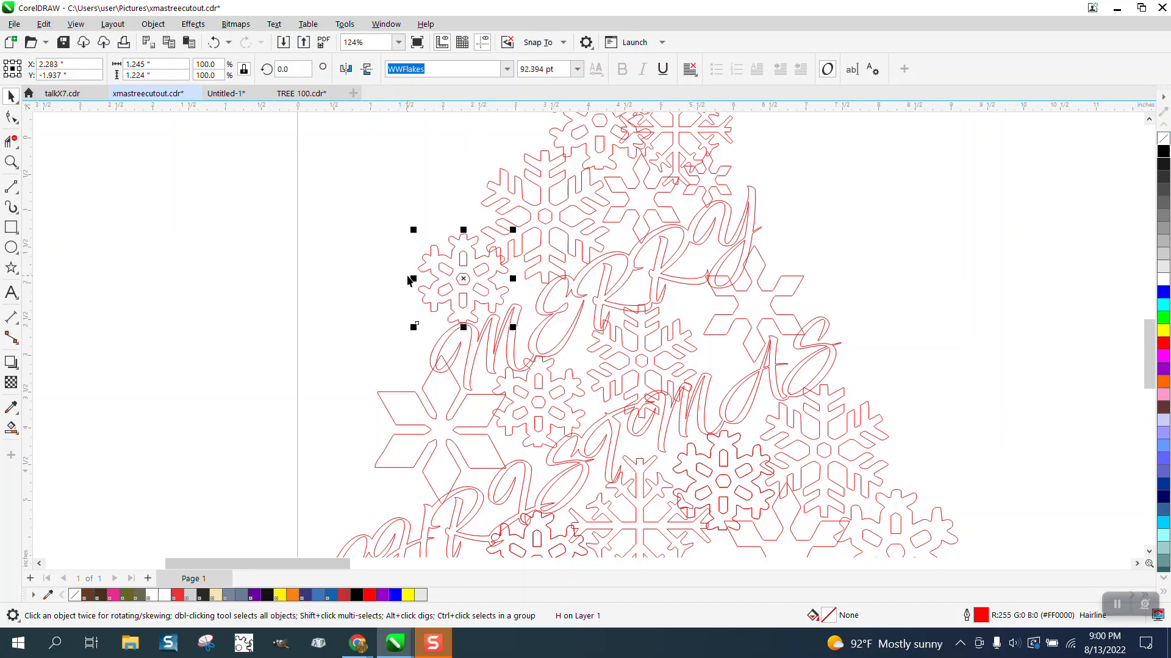
Set the nudge distance to 0.01 inches and nudge the snowflake above the M of MERRY down four steps
{"action": "left_click", "coordinate": [447, 208]}
{"action": "left_click", "coordinate": [491, 69]}
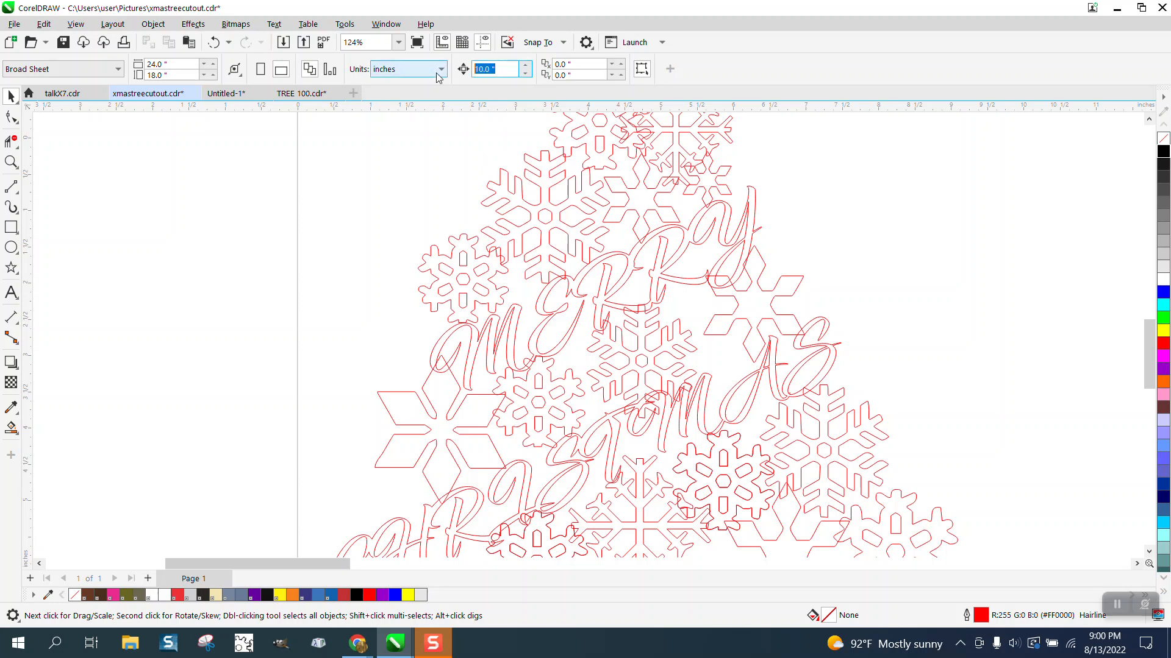
{"action": "type", "text": ".01"}
{"action": "left_click", "coordinate": [475, 279]}
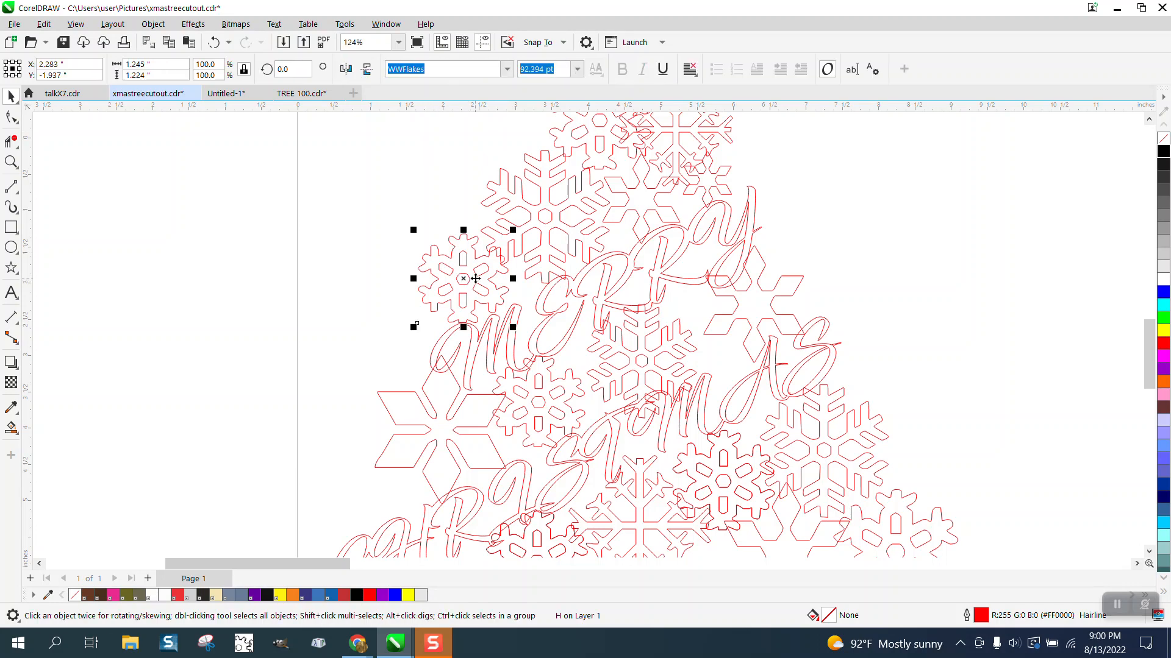
{"action": "key", "text": "Down"}
{"action": "key", "text": "Down"}
{"action": "key", "text": "Down"}
{"action": "key", "text": "Down"}
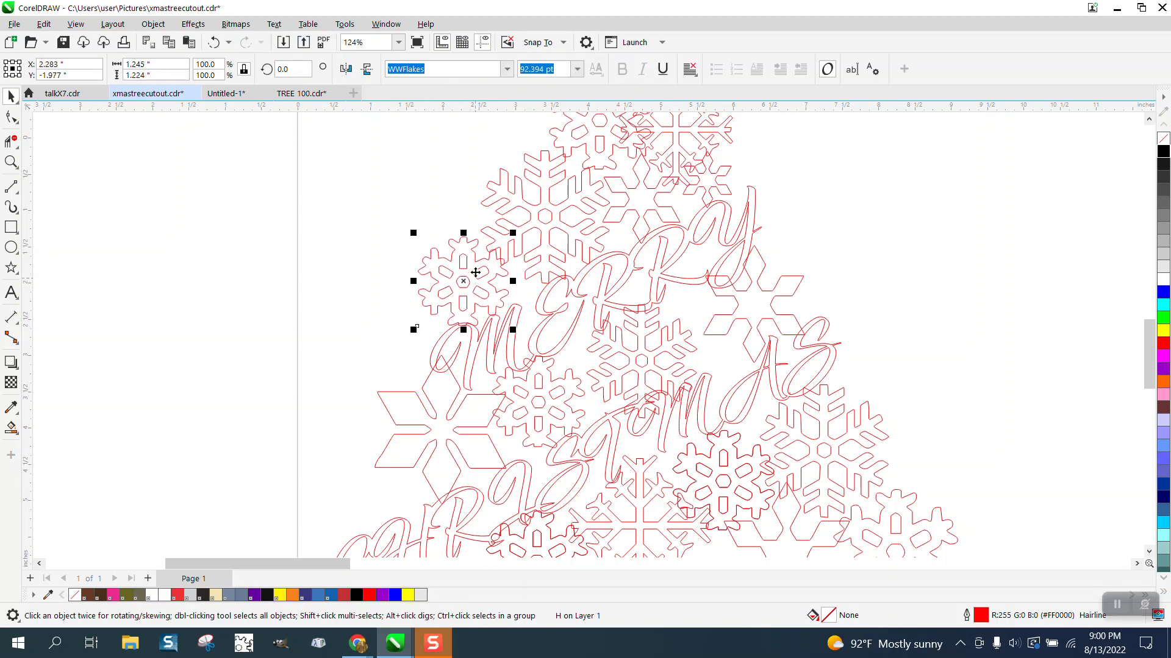
Copy the lower-right snowflake to the empty area below the tree and delete the small snowflake above the M of MERRY
{"action": "scroll", "coordinate": [476, 272], "scroll_direction": "down", "scroll_amount": 3}
{"action": "scroll", "coordinate": [584, 306], "scroll_direction": "down", "scroll_amount": 1}
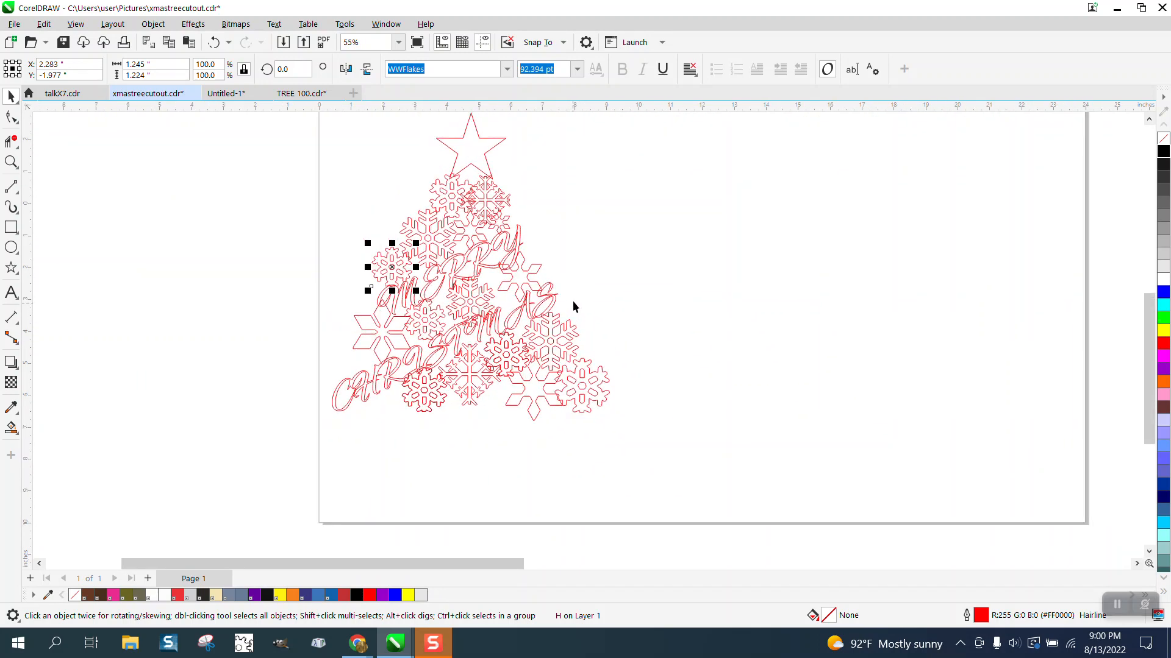
{"action": "left_click", "coordinate": [579, 277]}
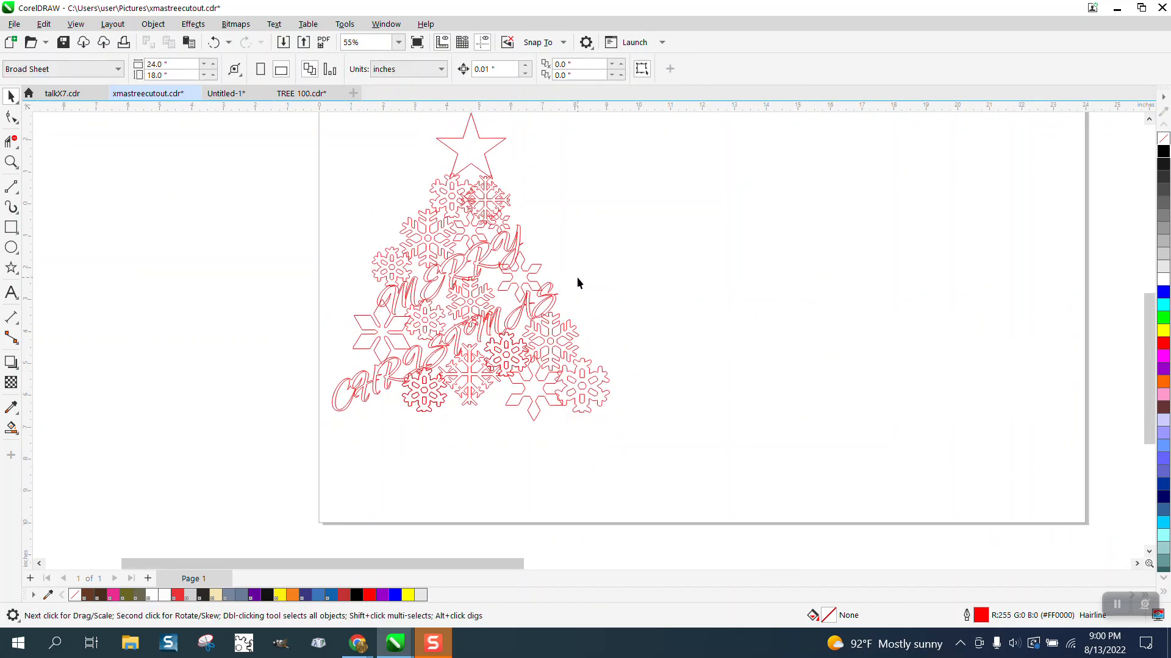
{"action": "scroll", "coordinate": [464, 253], "scroll_direction": "down", "scroll_amount": 1}
{"action": "scroll", "coordinate": [524, 268], "scroll_direction": "down", "scroll_amount": 1}
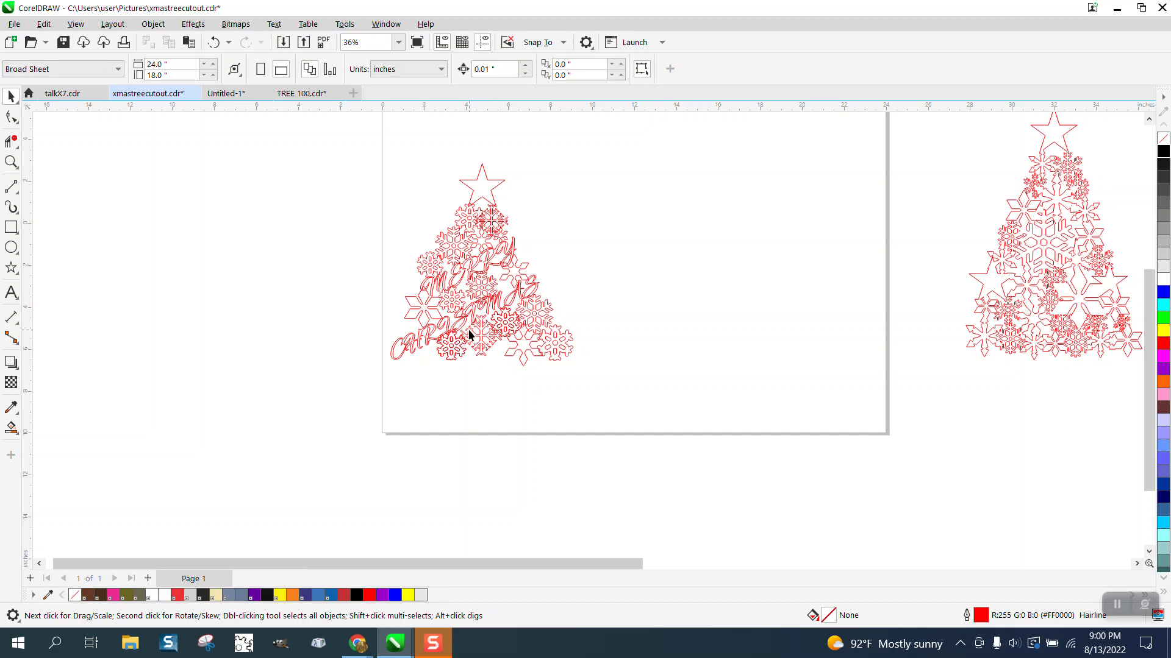
{"action": "left_click", "coordinate": [567, 352]}
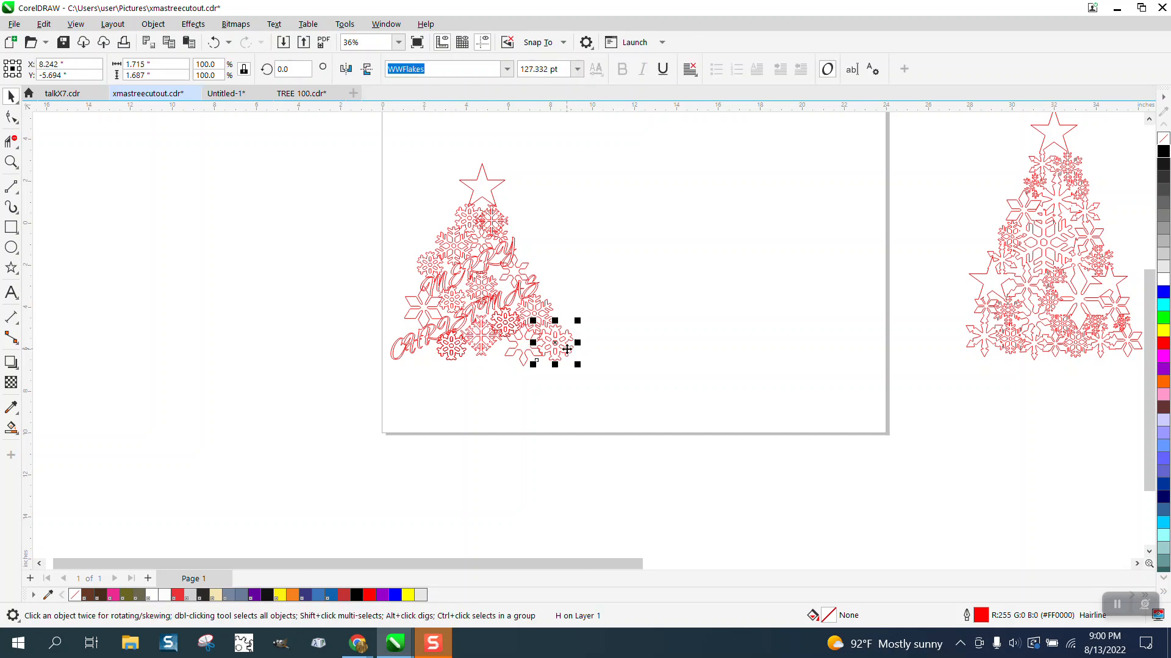
{"action": "left_click_drag", "start_coordinate": [558, 351], "coordinate": [449, 400]}
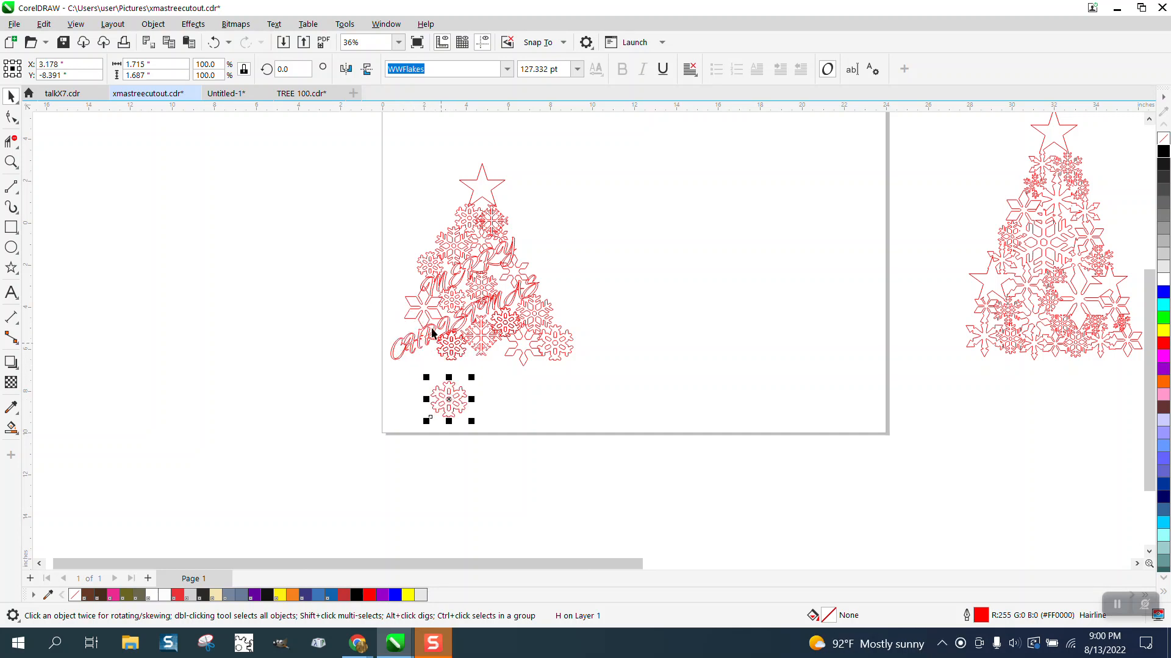
{"action": "left_click", "coordinate": [425, 276]}
{"action": "left_click", "coordinate": [424, 269]}
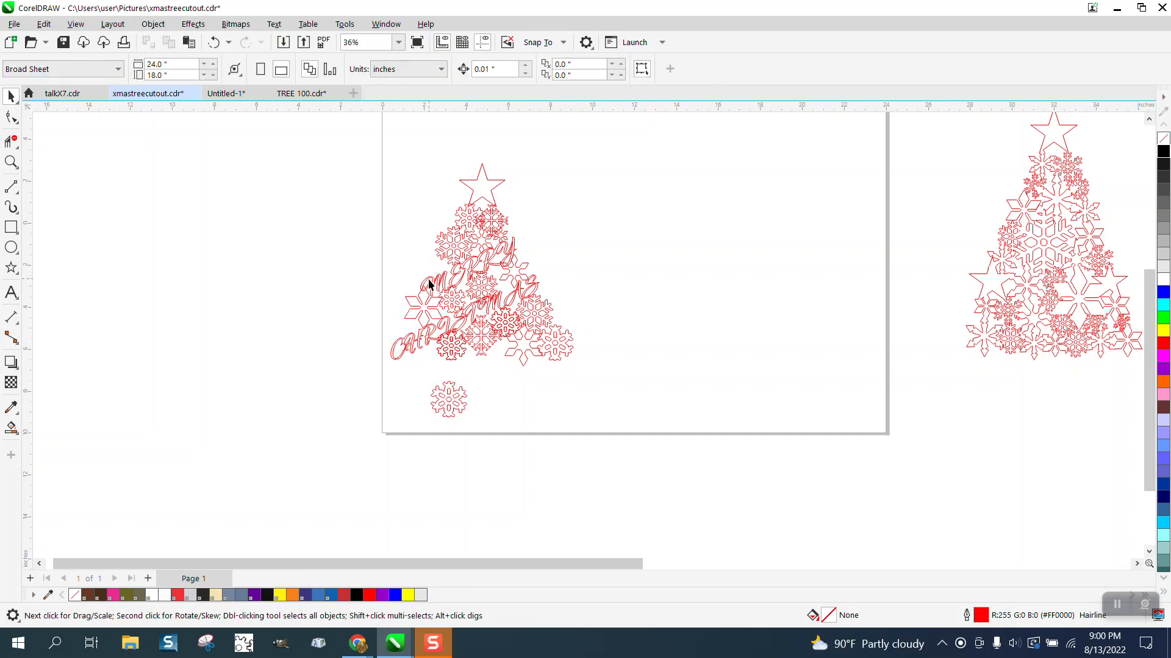
Shrink the copied snowflake to about 1.12 inches wide and place it above the M of MERRY, at about X 2.51, Y -2.01 inches
{"action": "left_click", "coordinate": [445, 385]}
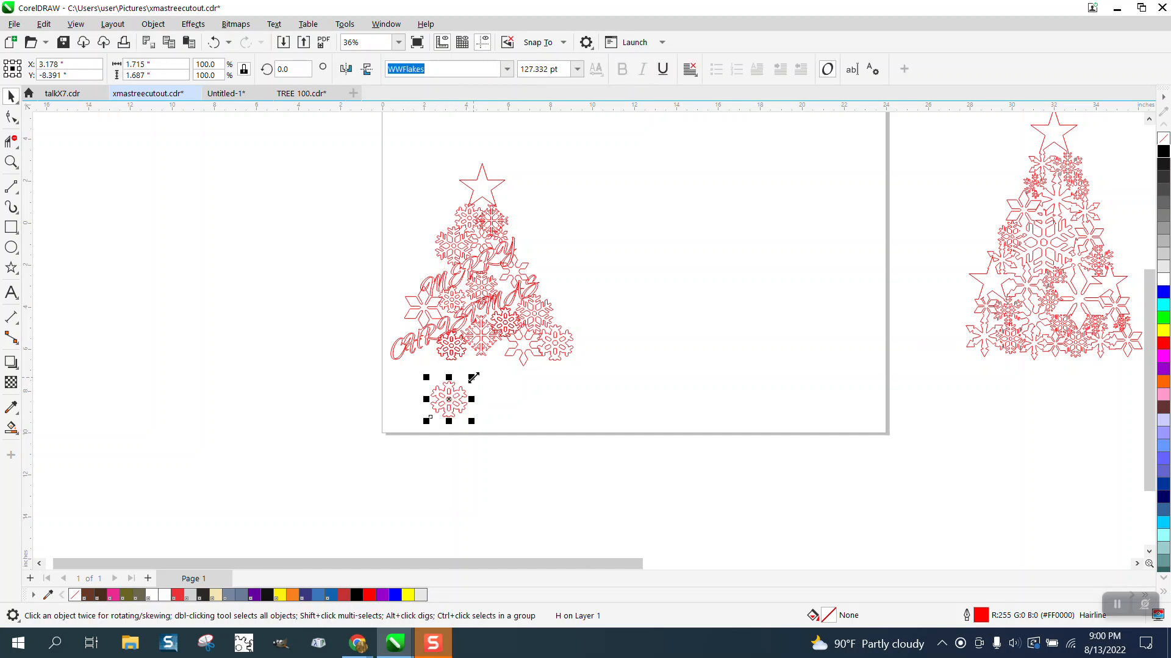
{"action": "left_click_drag", "start_coordinate": [472, 376], "coordinate": [432, 263]}
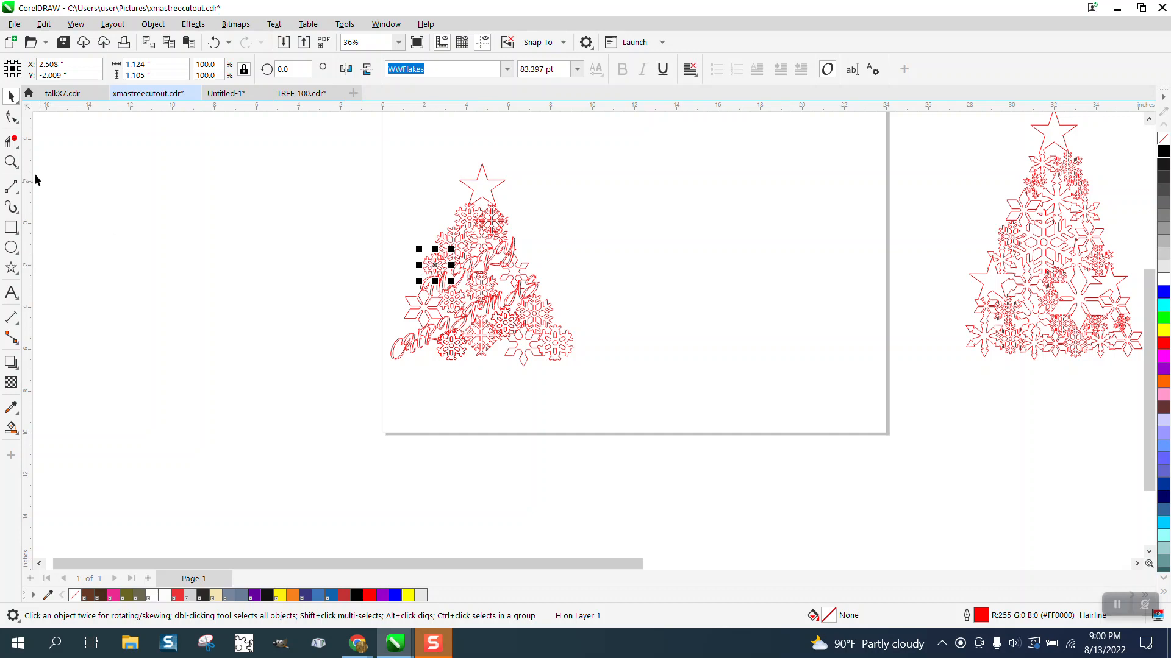
{"action": "left_click_drag", "start_coordinate": [375, 223], "coordinate": [544, 357]}
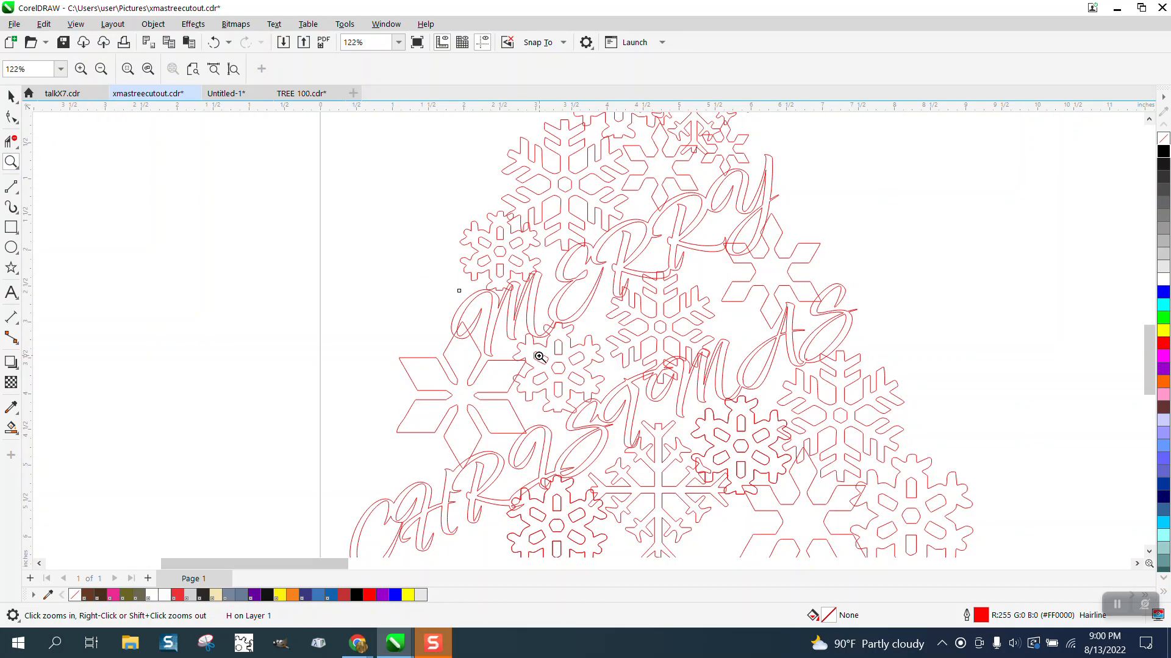
{"action": "scroll", "coordinate": [360, 290], "scroll_direction": "down", "scroll_amount": 3}
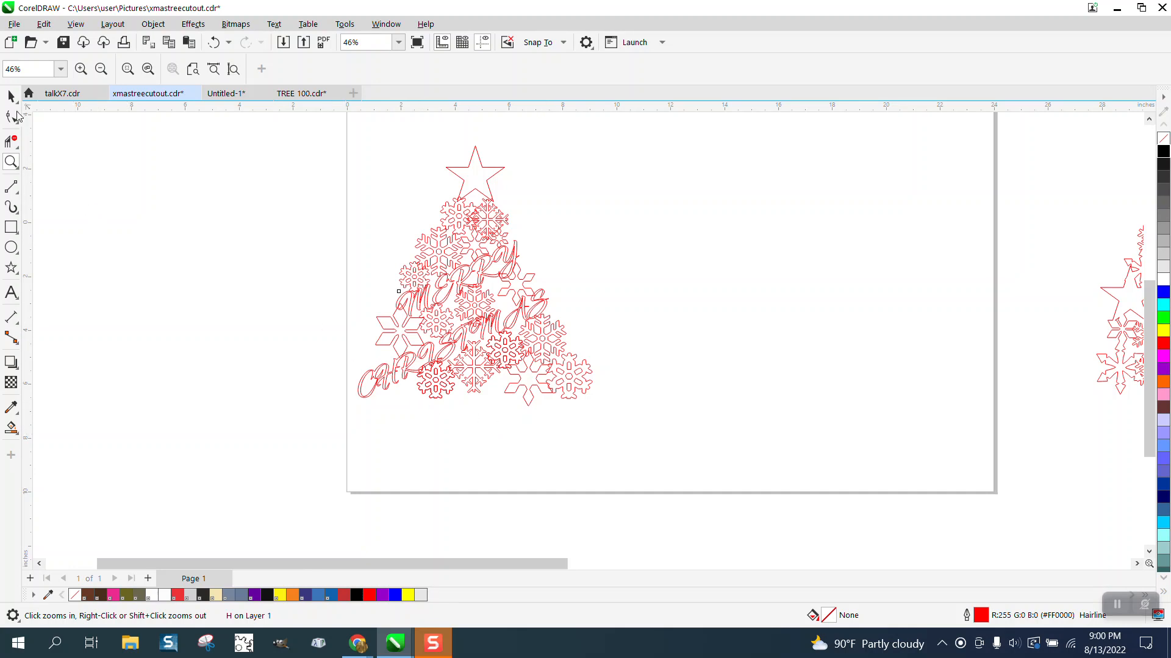
Place a smaller snowflake copy, about 0.81 inches wide, above the first H of CHRISTMAS at about X 1.30, Y -4.88 inches
{"action": "left_click", "coordinate": [11, 96]}
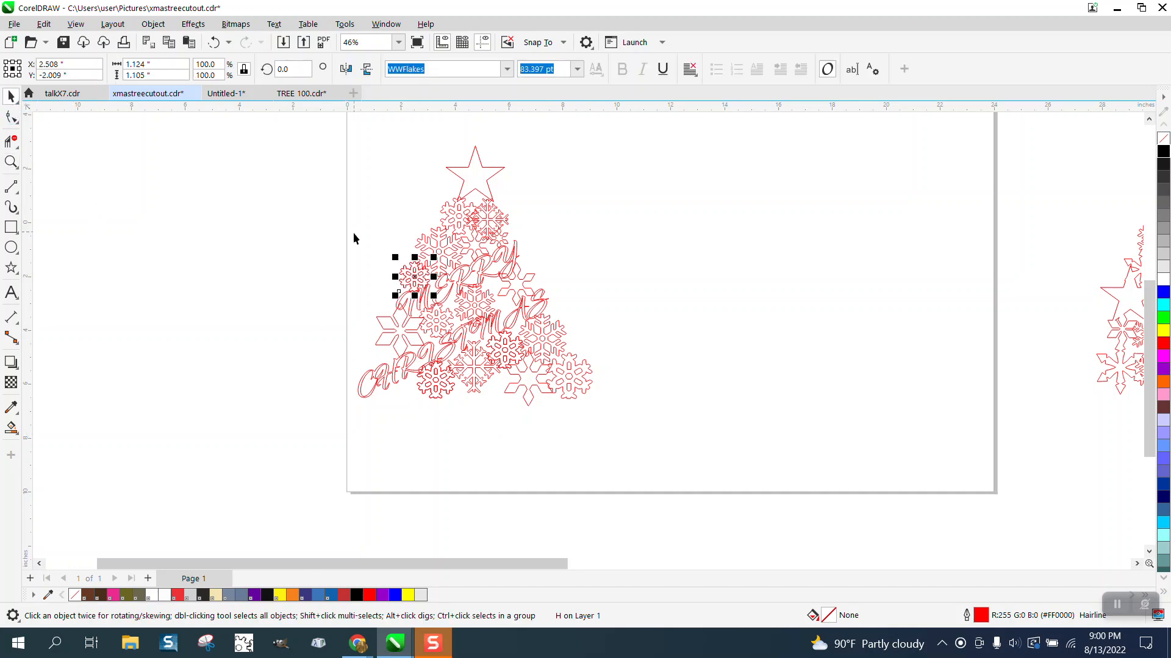
{"action": "left_click_drag", "start_coordinate": [434, 257], "coordinate": [524, 440]}
{"action": "left_click", "coordinate": [11, 161]}
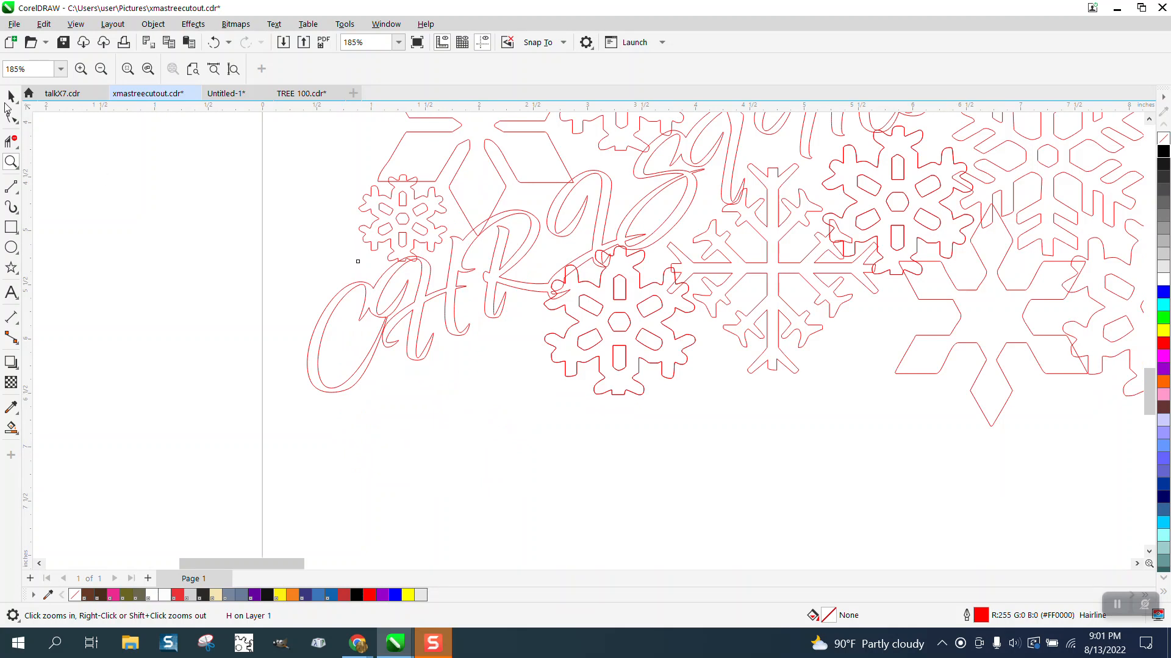
{"action": "left_click", "coordinate": [11, 96]}
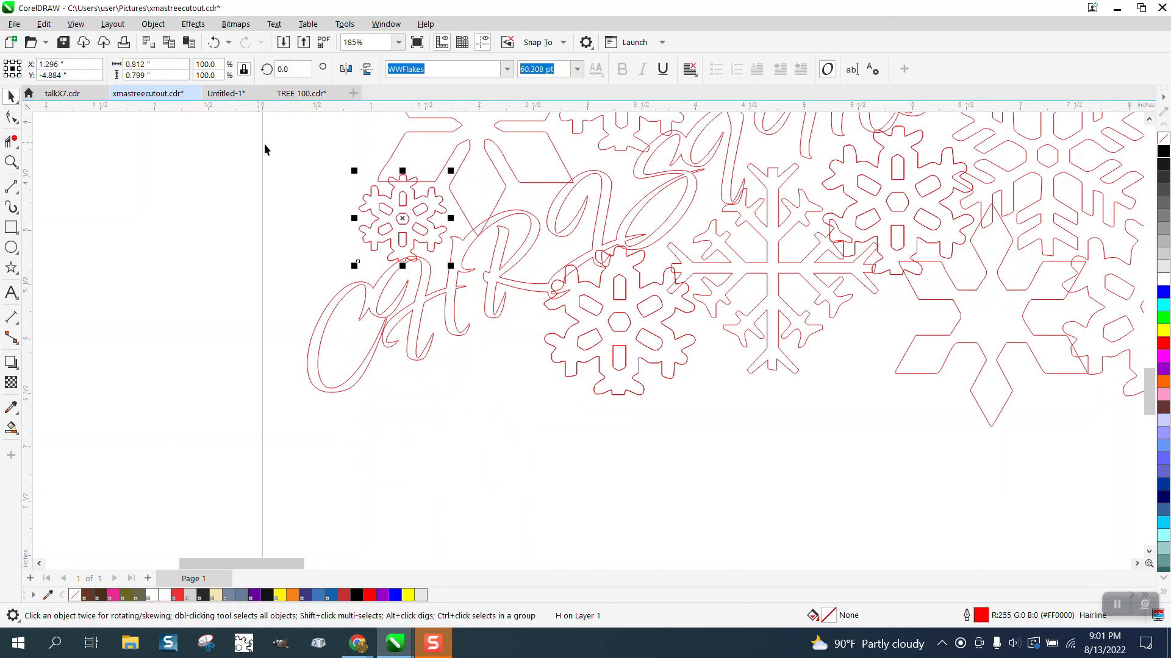
Copy the 0.81-inch snowflake to below the H and R of CHRISTMAS, at about X 2.26, Y -6.15 inches
{"action": "left_click_drag", "start_coordinate": [409, 223], "coordinate": [511, 369]}
{"action": "scroll", "coordinate": [428, 357], "scroll_direction": "down", "scroll_amount": 5}
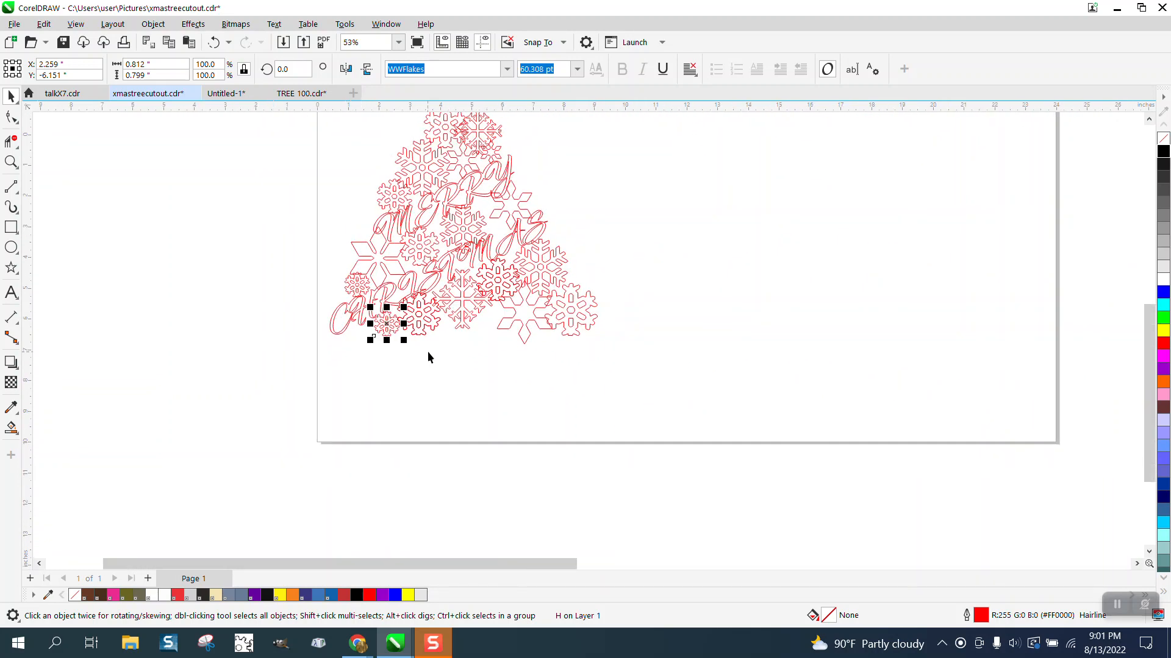
{"action": "scroll", "coordinate": [428, 357], "scroll_direction": "down", "scroll_amount": 2}
Weld the star, lettering and all snowflakes of the tree into one curve and check the merged outlines near the top
{"action": "left_click_drag", "start_coordinate": [334, 135], "coordinate": [429, 265]}
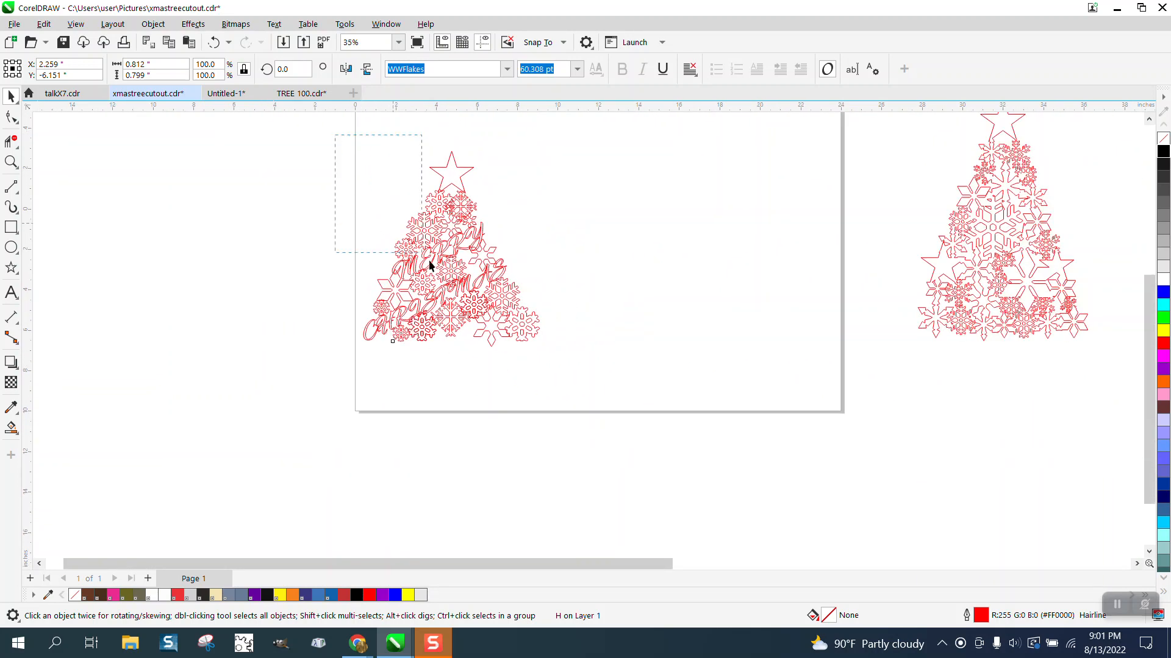
{"action": "left_click_drag", "start_coordinate": [660, 415], "coordinate": [660, 415]}
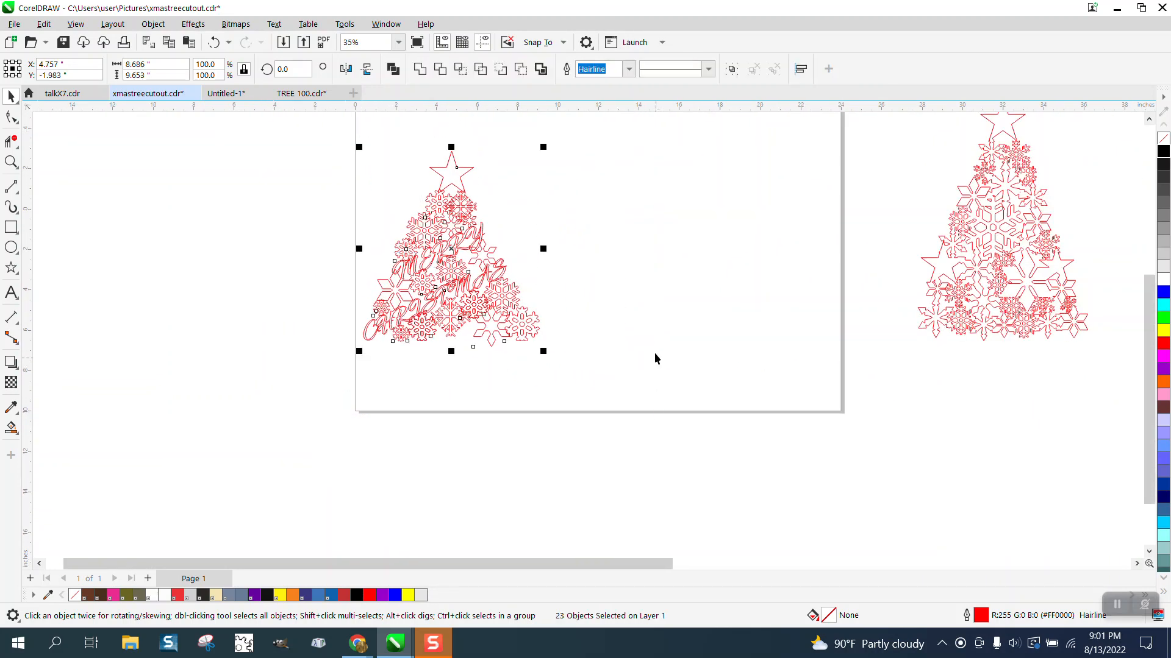
{"action": "left_click", "coordinate": [421, 69]}
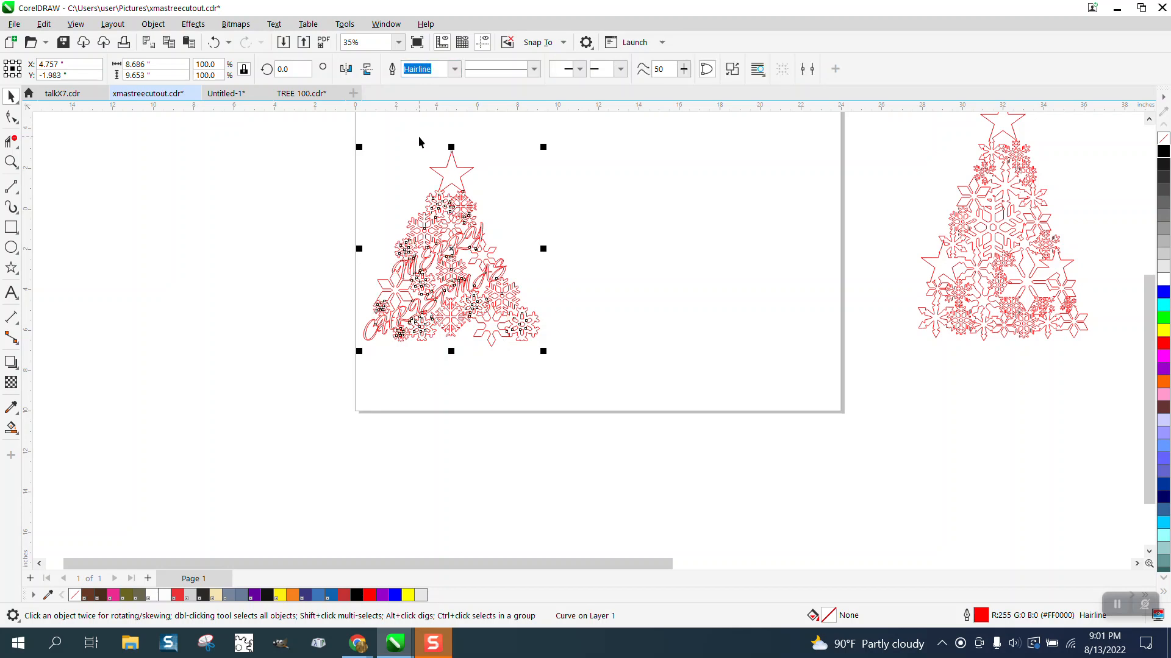
{"action": "left_click", "coordinate": [11, 162]}
{"action": "left_click_drag", "start_coordinate": [430, 188], "coordinate": [520, 263]}
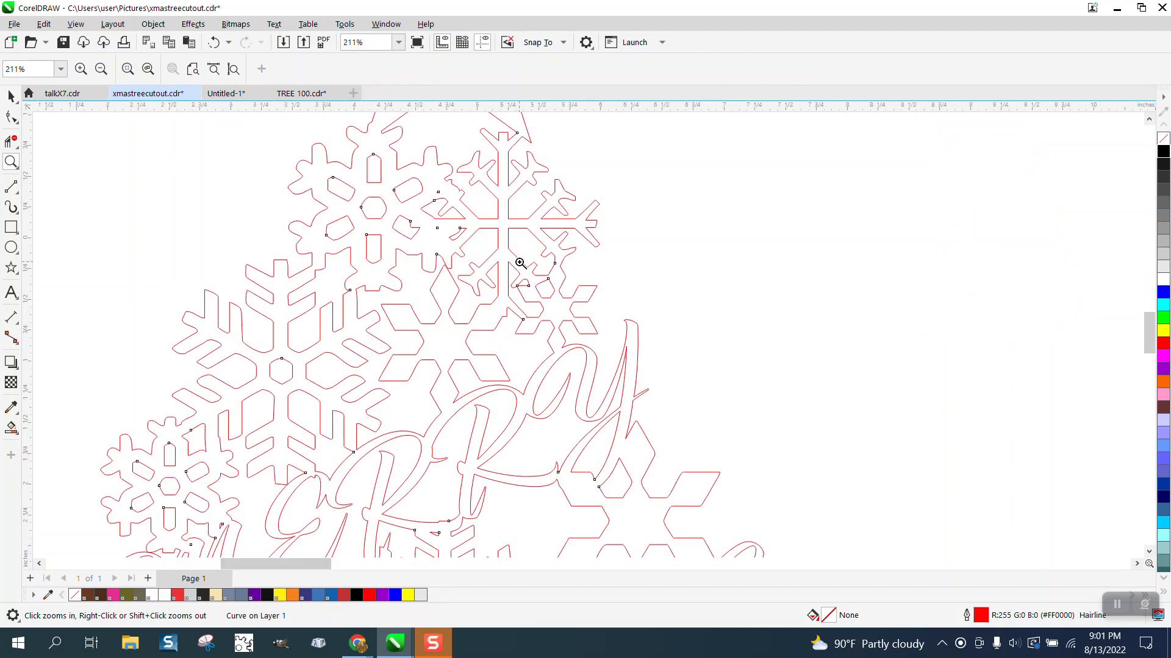
{"action": "scroll", "coordinate": [520, 263], "scroll_direction": "down", "scroll_amount": 5}
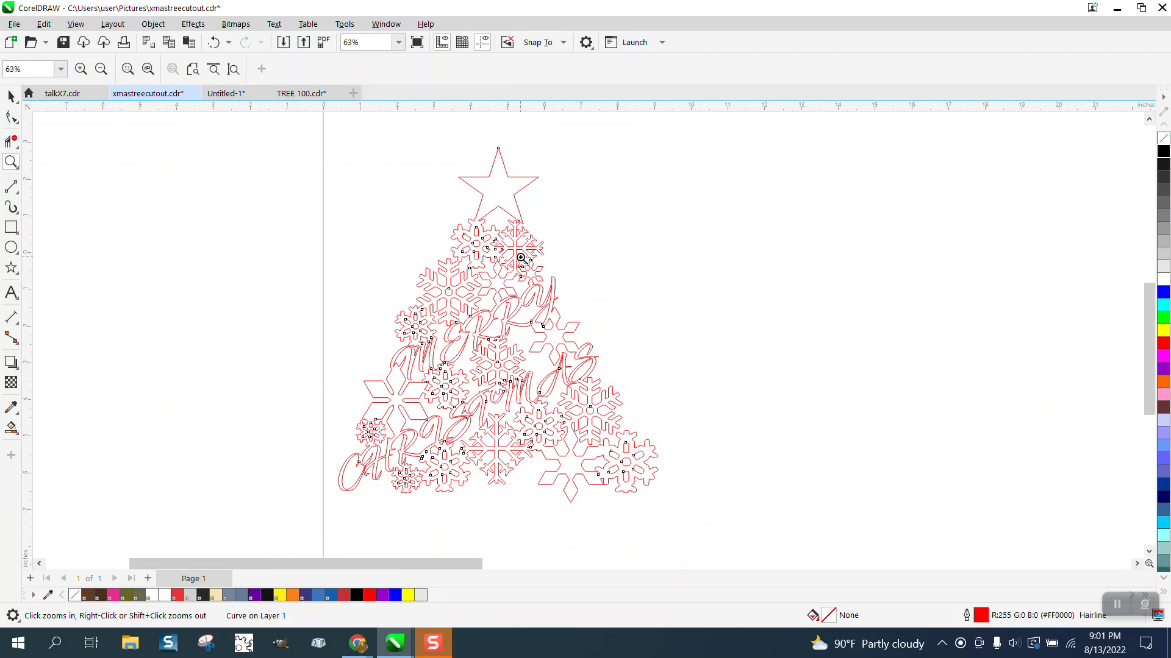
Draw a rectangle around the whole welded tree and use Smart Fill to fill the tree shape with blue
{"action": "left_click", "coordinate": [11, 227]}
{"action": "scroll", "coordinate": [354, 251], "scroll_direction": "down", "scroll_amount": 1}
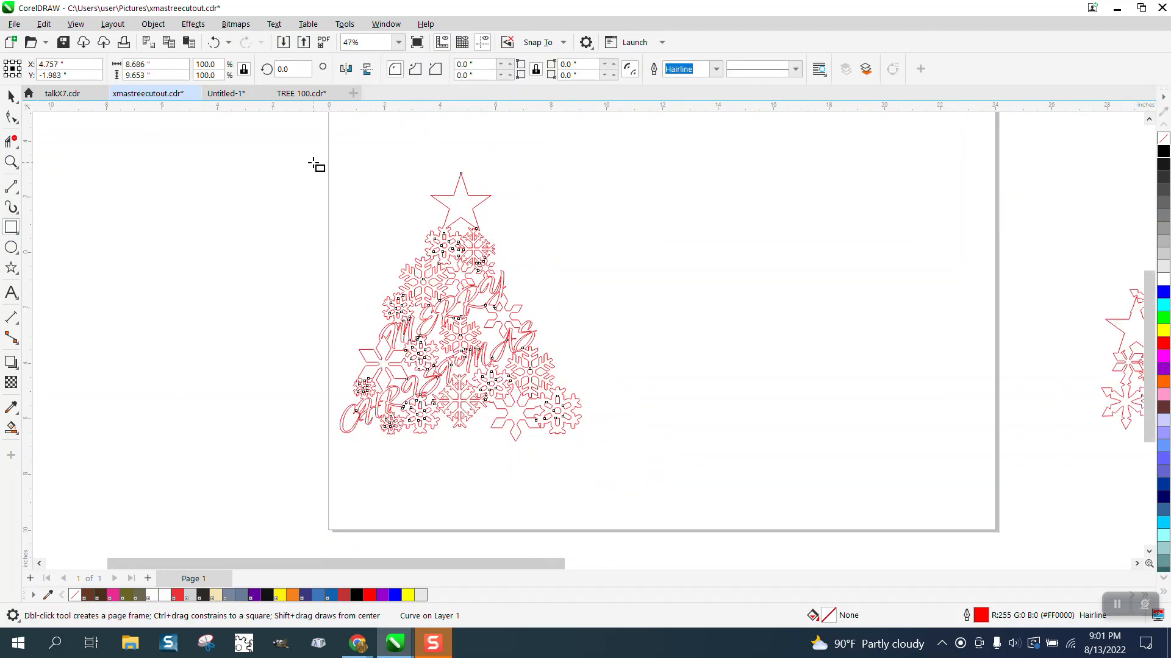
{"action": "mouse_move", "coordinate": [313, 164]}
{"action": "left_mouse_down"}
{"action": "mouse_move", "coordinate": [584, 464]}
{"action": "mouse_move", "coordinate": [629, 479]}
{"action": "left_mouse_up"}
{"action": "left_click", "coordinate": [10, 427]}
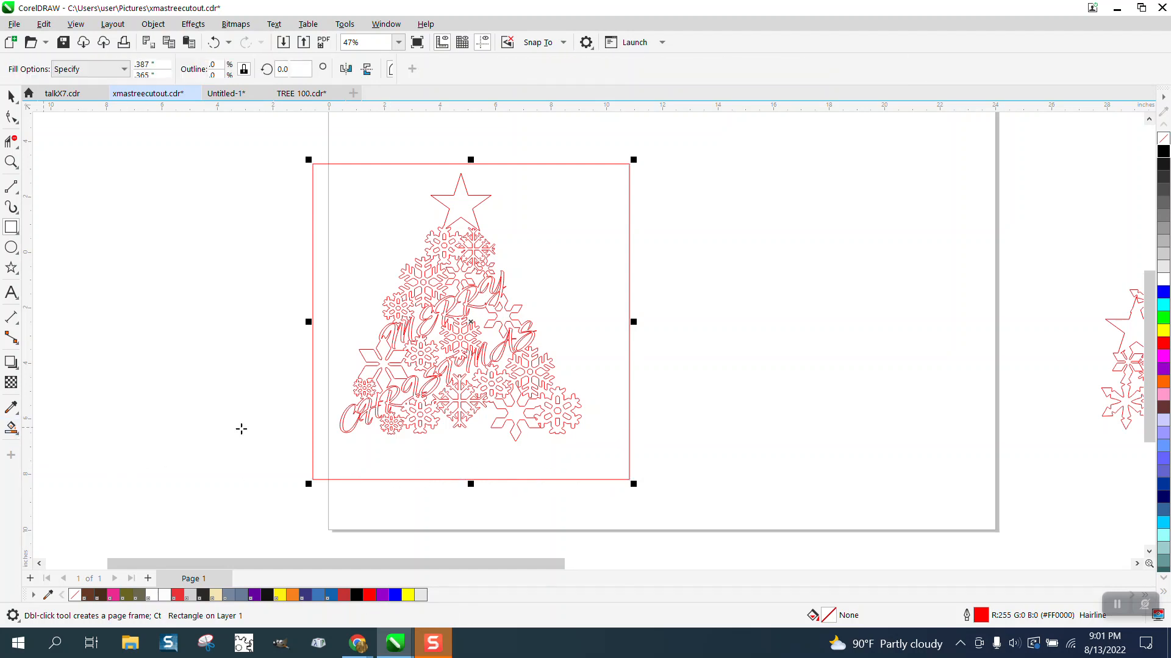
{"action": "left_click", "coordinate": [397, 361]}
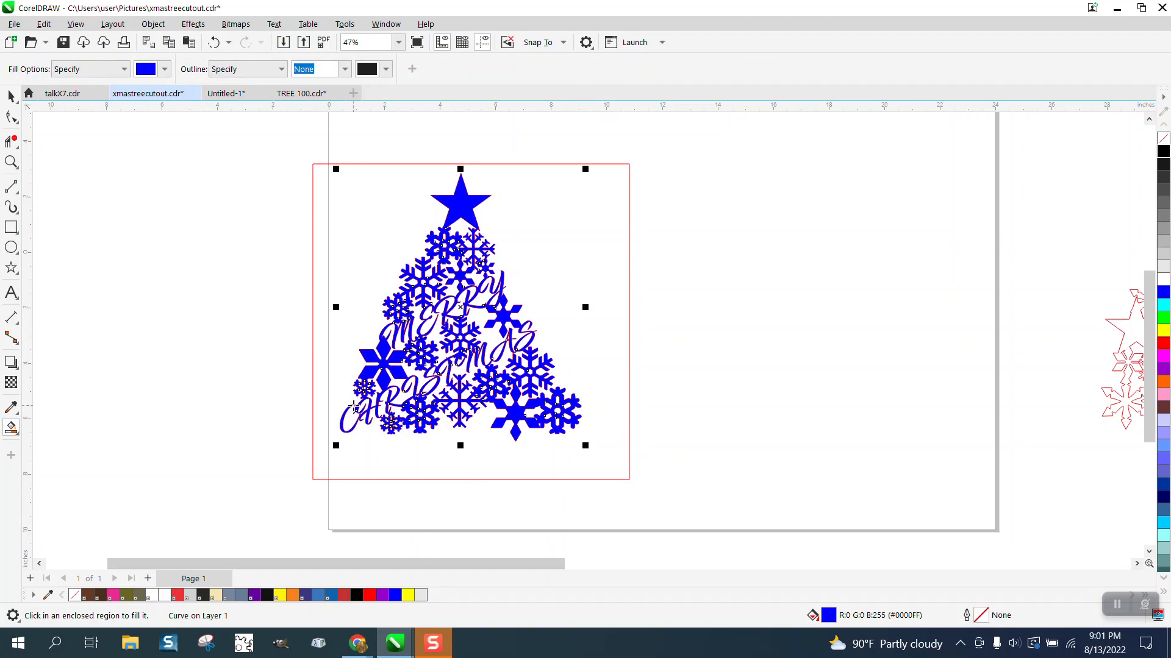
Examine the blue-filled tree for unconnected parts, particularly around the A and S at the end of CHRISTMAS
{"action": "left_click", "coordinate": [11, 162]}
{"action": "left_click_drag", "start_coordinate": [332, 239], "coordinate": [543, 410]}
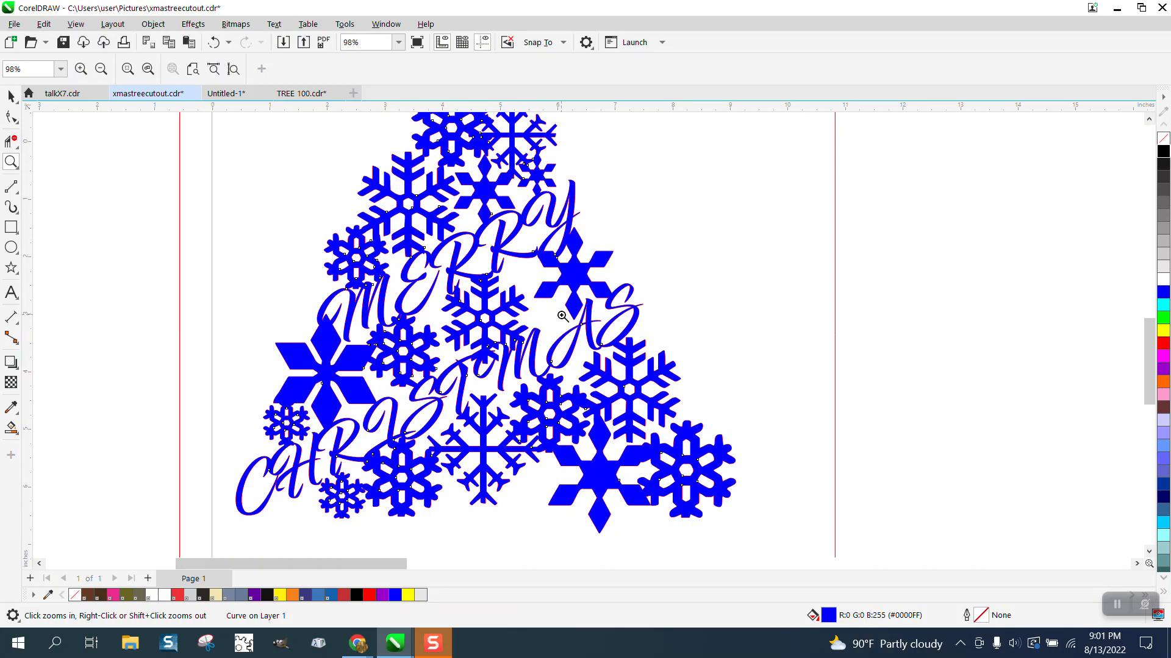
{"action": "left_click_drag", "start_coordinate": [562, 316], "coordinate": [645, 384]}
{"action": "scroll", "coordinate": [612, 338], "scroll_direction": "down", "scroll_amount": 1}
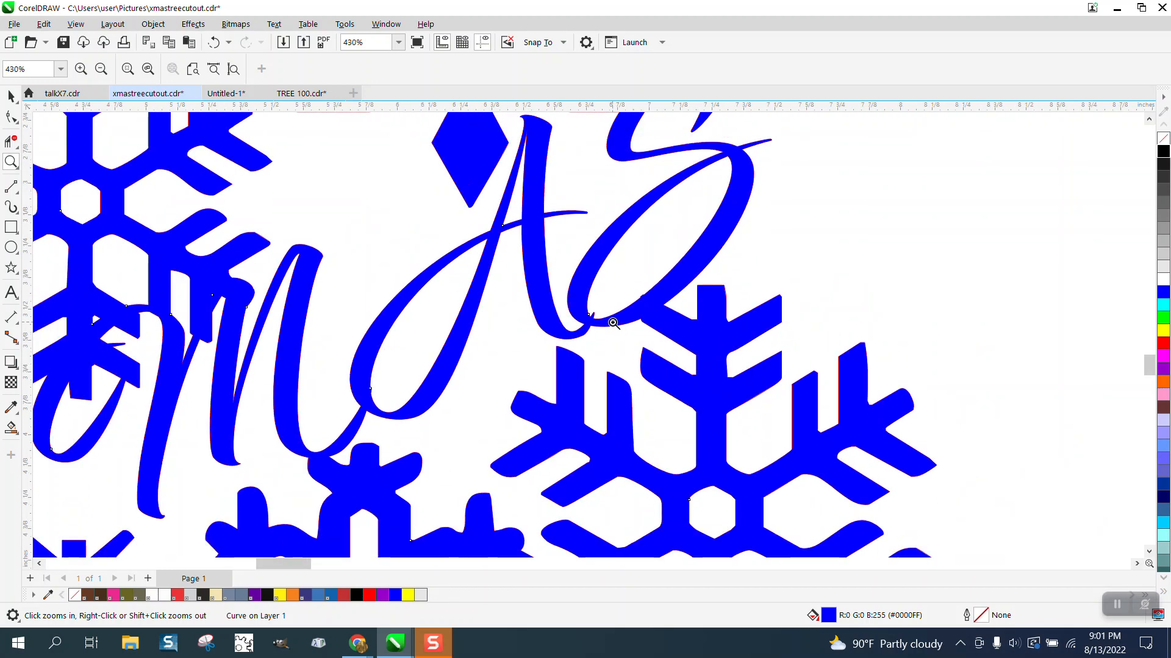
Undo the blue fill and the weld so that the tree's lettering, star and snowflakes are separate objects again
{"action": "scroll", "coordinate": [612, 324], "scroll_direction": "down", "scroll_amount": 1}
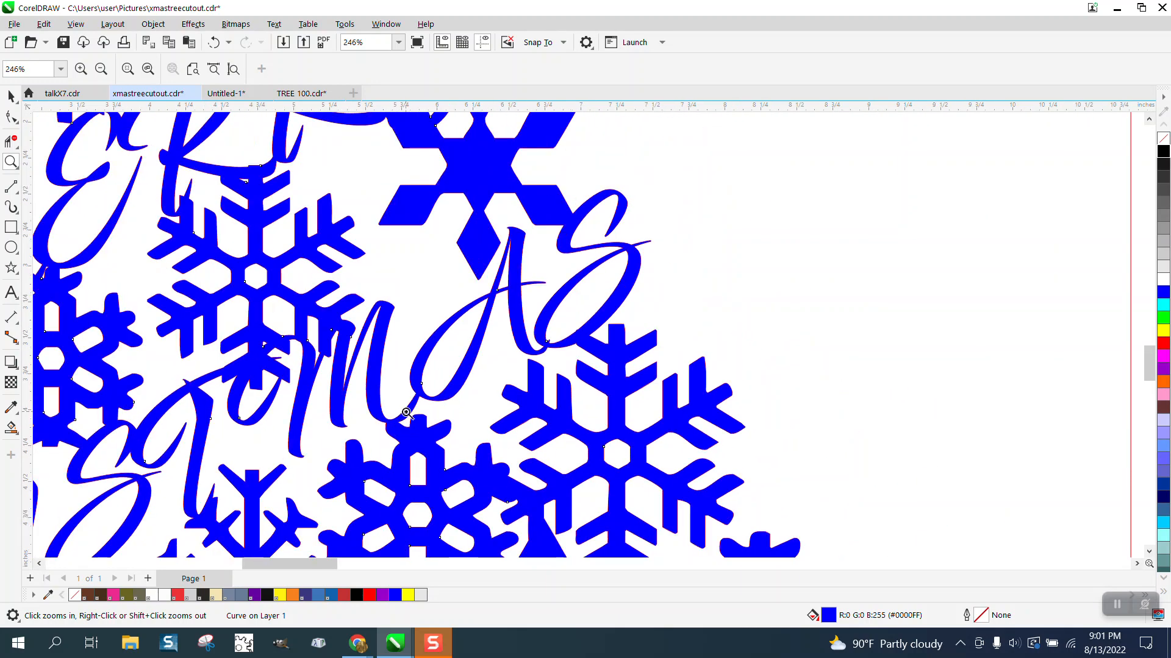
{"action": "scroll", "coordinate": [407, 413], "scroll_direction": "down", "scroll_amount": 1}
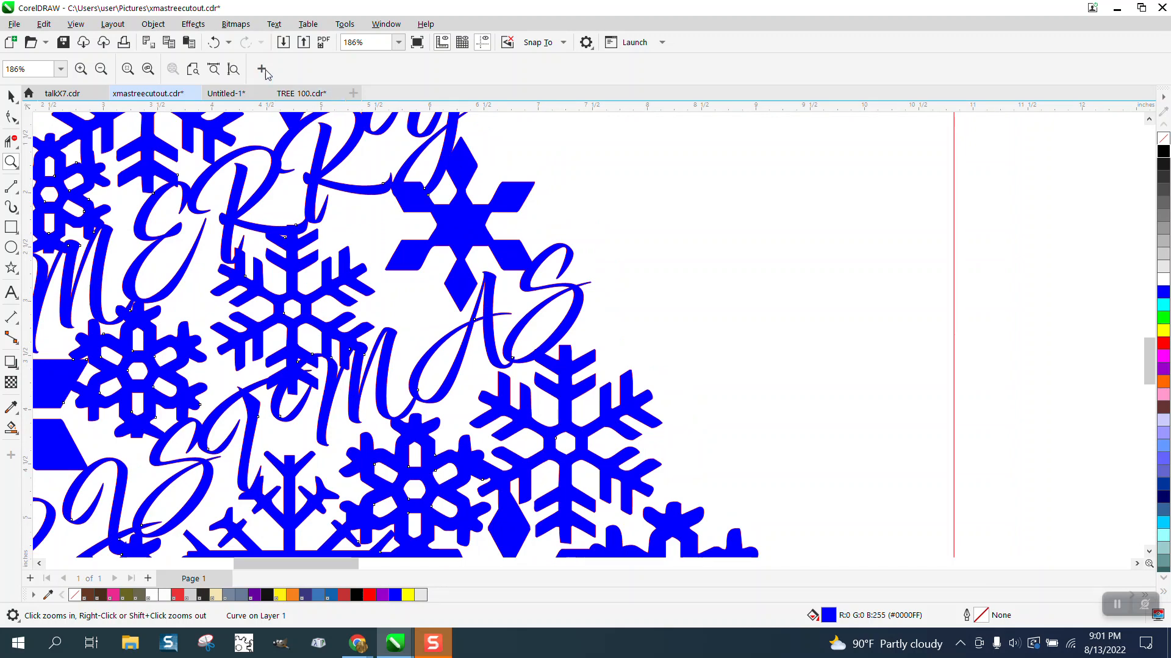
{"action": "left_click", "coordinate": [214, 43]}
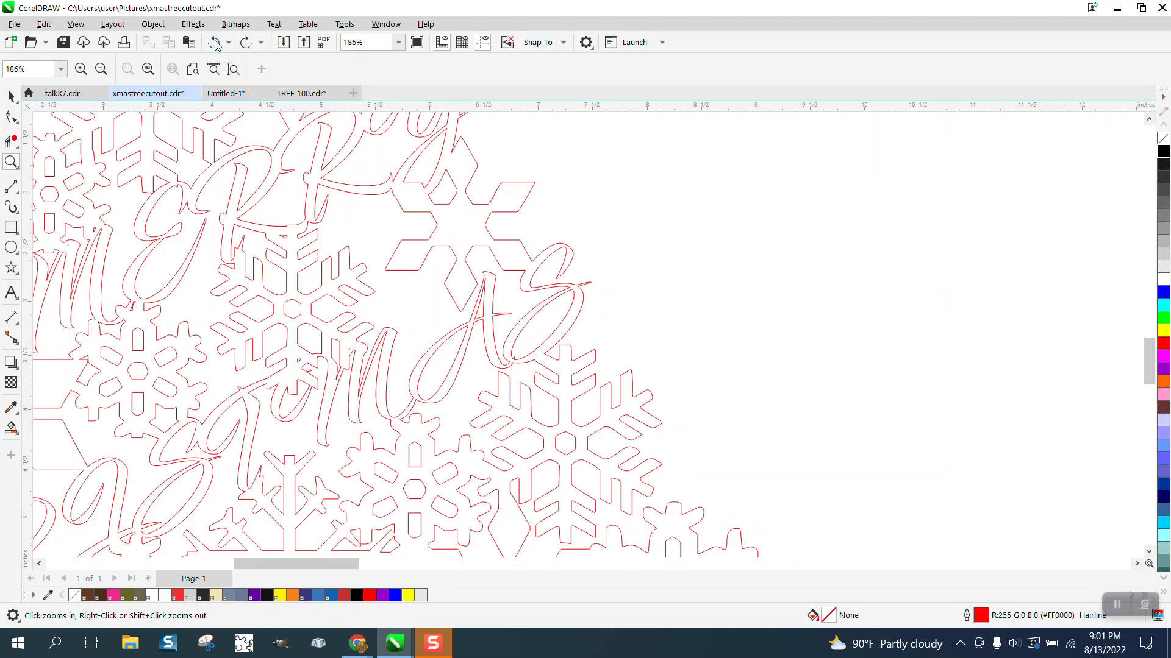
{"action": "left_click", "coordinate": [214, 43]}
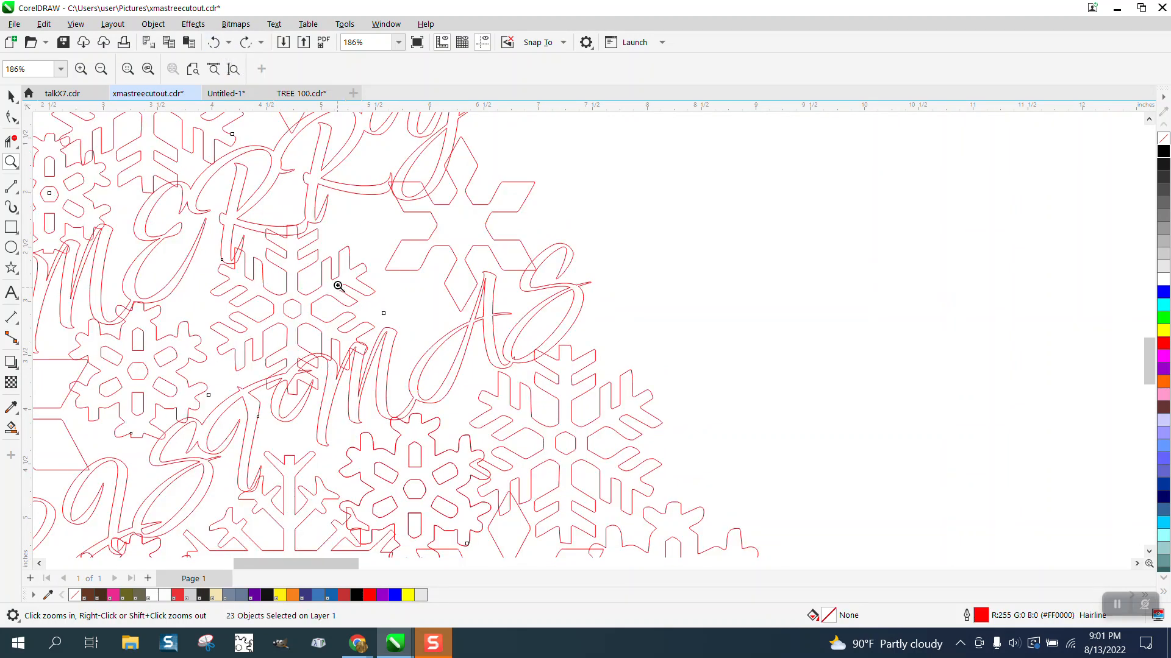
Shrink the snowflake between MERRY and CHRISTMAS proportionally to about 1.30 by 1.34 inches, keeping its upper-left corner in place
{"action": "left_click", "coordinate": [11, 96]}
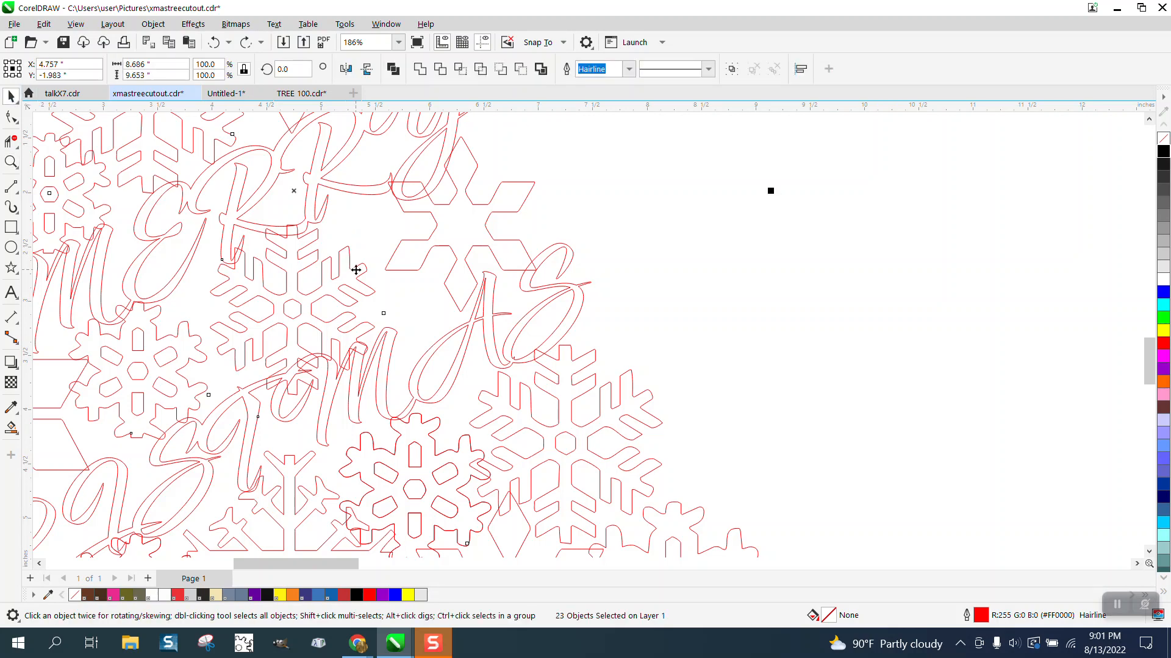
{"action": "left_click", "coordinate": [401, 283]}
{"action": "left_click", "coordinate": [367, 277]}
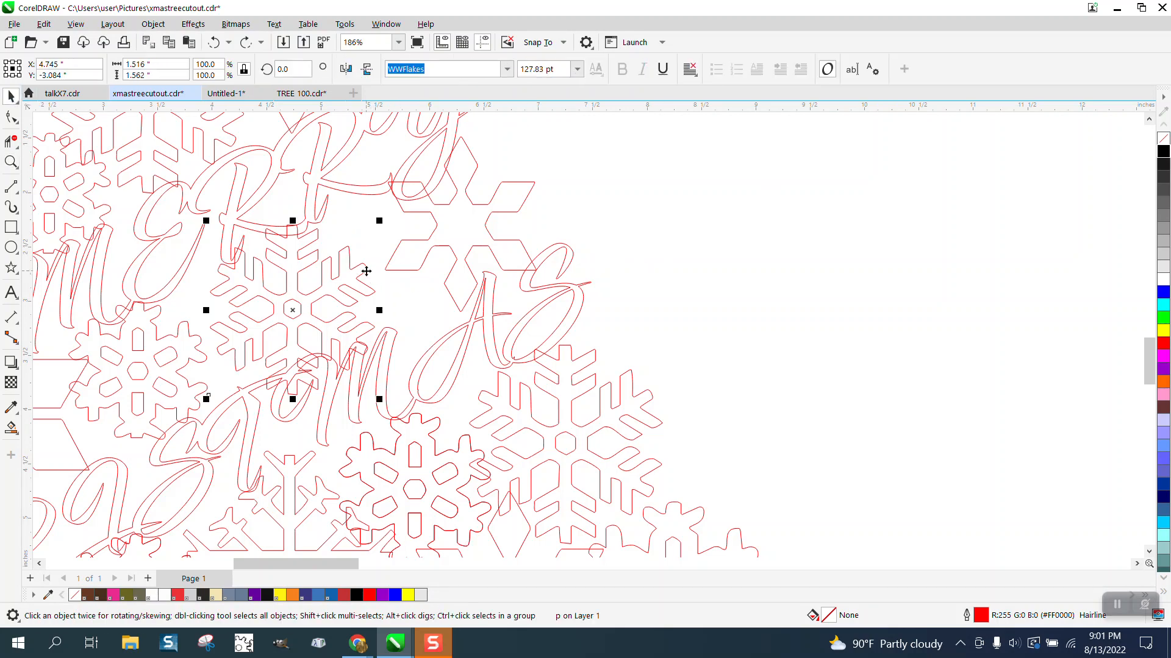
{"action": "left_click_drag", "start_coordinate": [376, 395], "coordinate": [366, 374]}
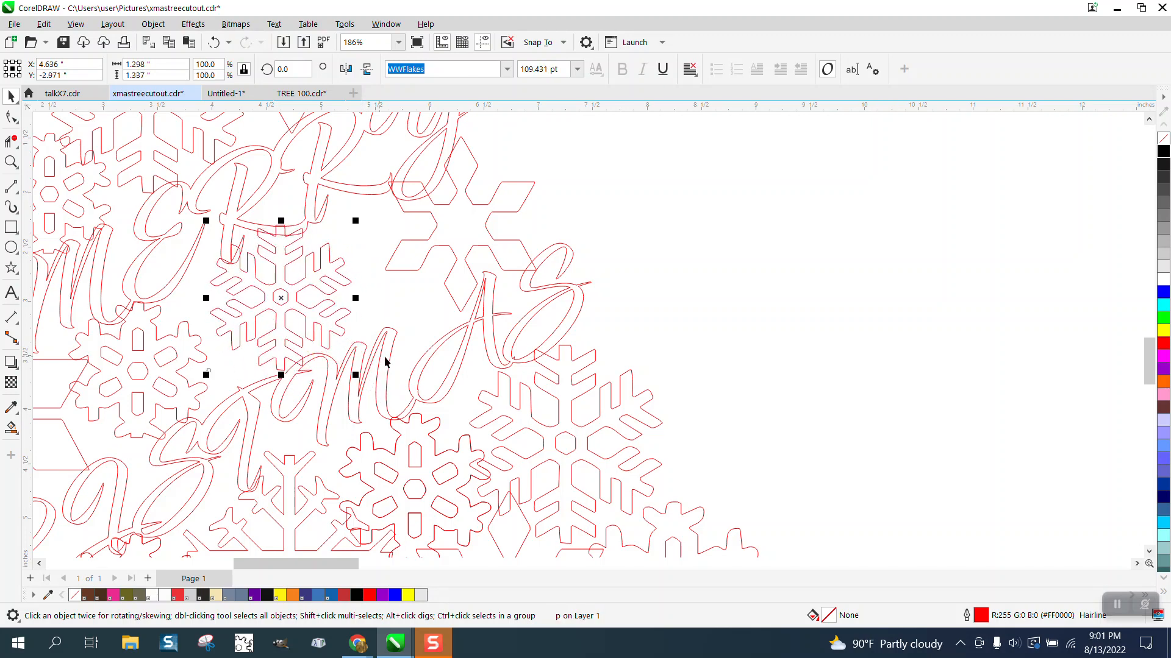
Select all parts of the left tree on the page and weld them into one curve
{"action": "scroll", "coordinate": [426, 334], "scroll_direction": "down", "scroll_amount": 6}
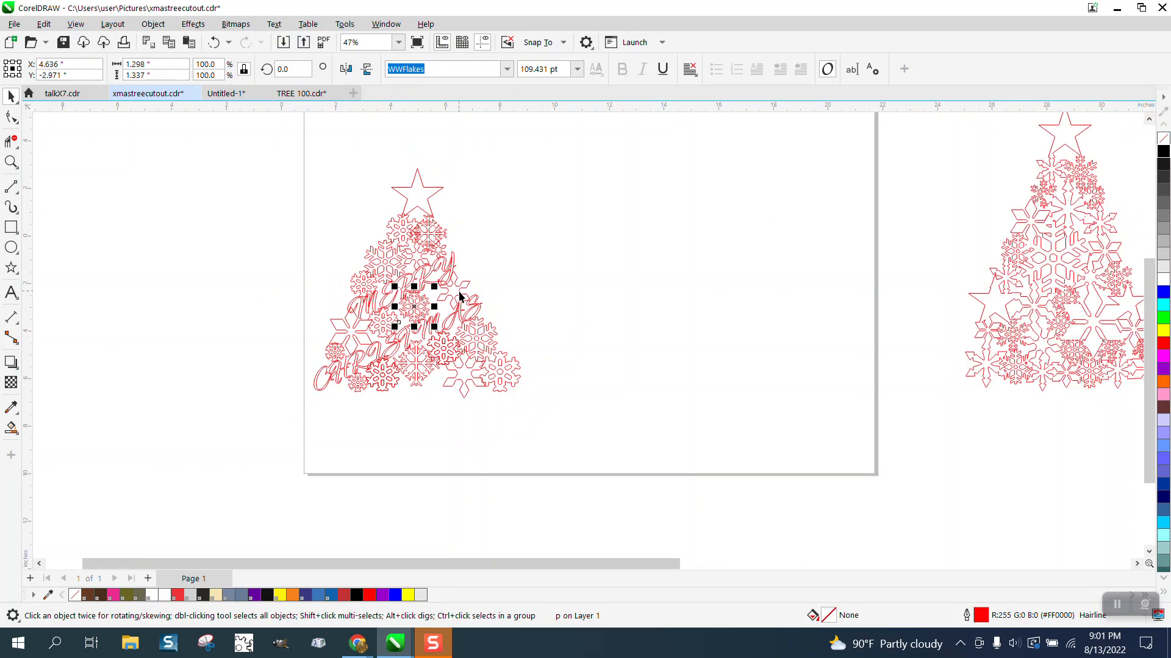
{"action": "scroll", "coordinate": [396, 244], "scroll_direction": "down", "scroll_amount": 1}
{"action": "left_click_drag", "start_coordinate": [309, 152], "coordinate": [610, 439]}
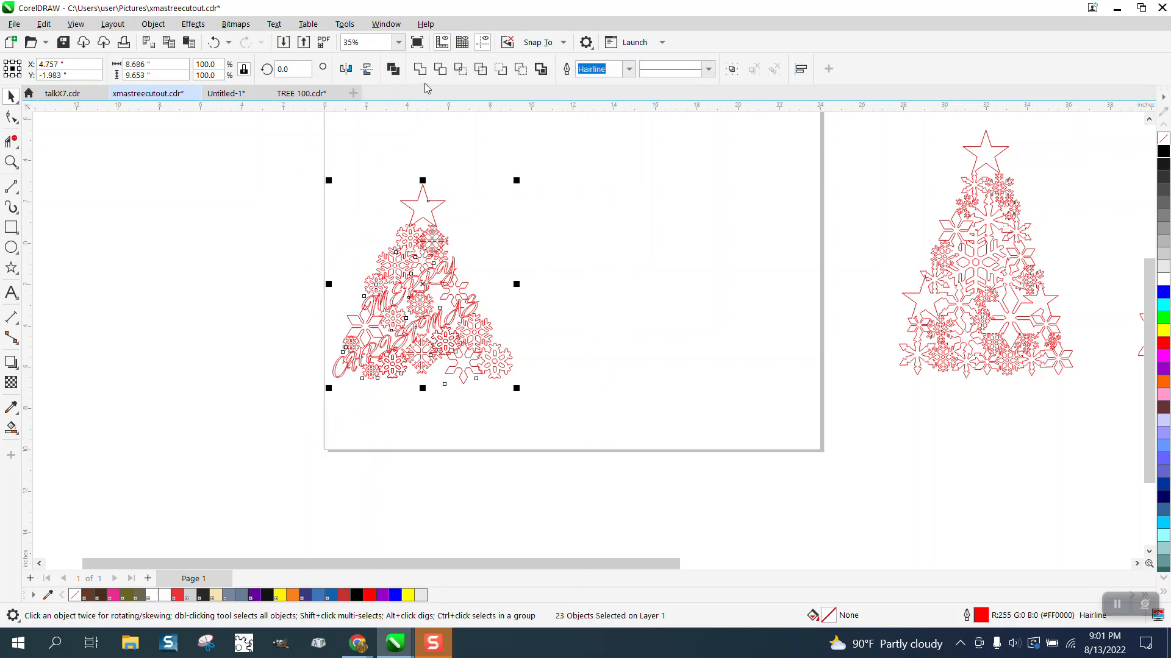
{"action": "left_click", "coordinate": [420, 69]}
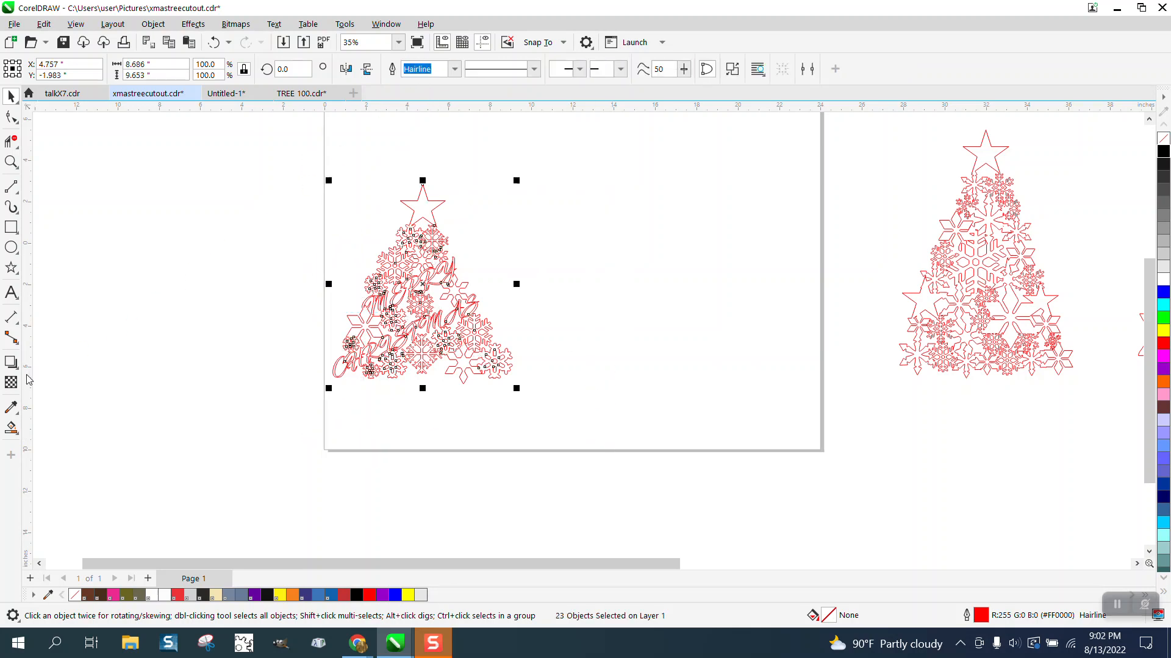
Use Smart Fill to fill the welded tree with blue and check the connections around the lettering and snowflakes
{"action": "left_click", "coordinate": [11, 428]}
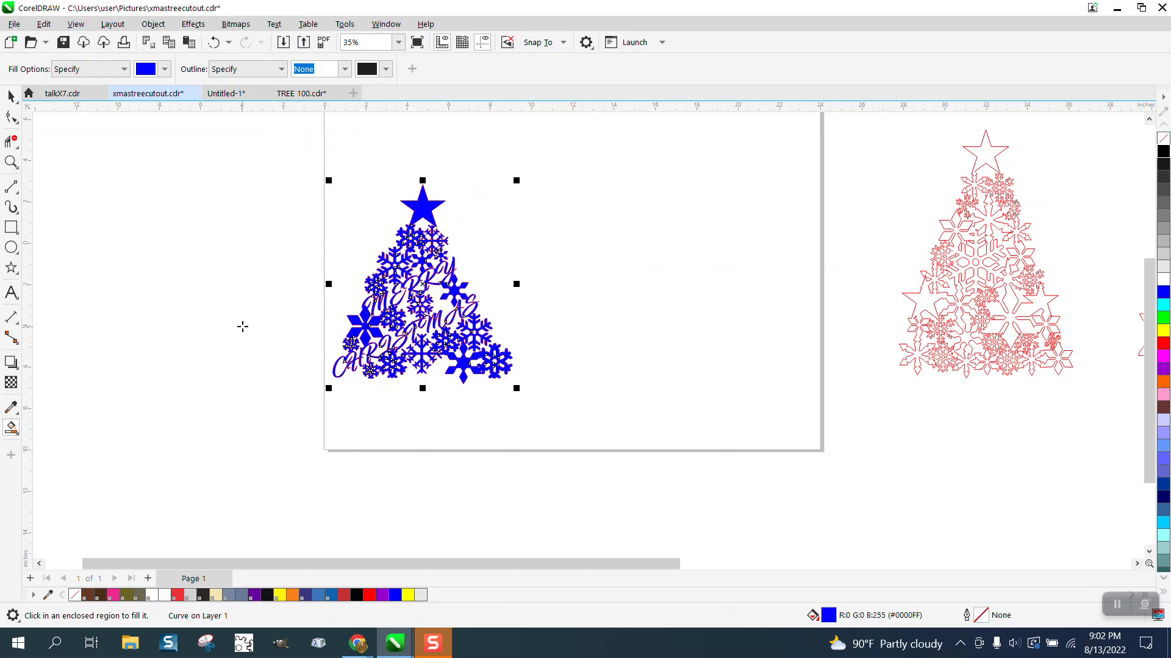
{"action": "left_click", "coordinate": [11, 162]}
{"action": "left_click_drag", "start_coordinate": [359, 255], "coordinate": [560, 408]}
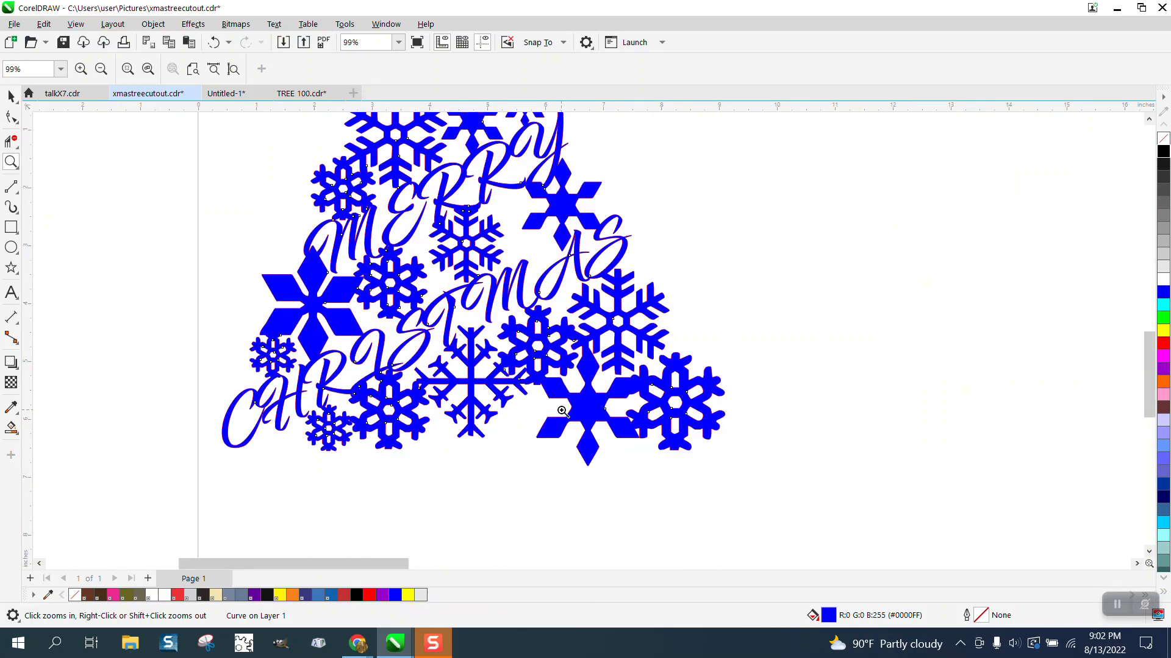
{"action": "right_click", "coordinate": [527, 243]}
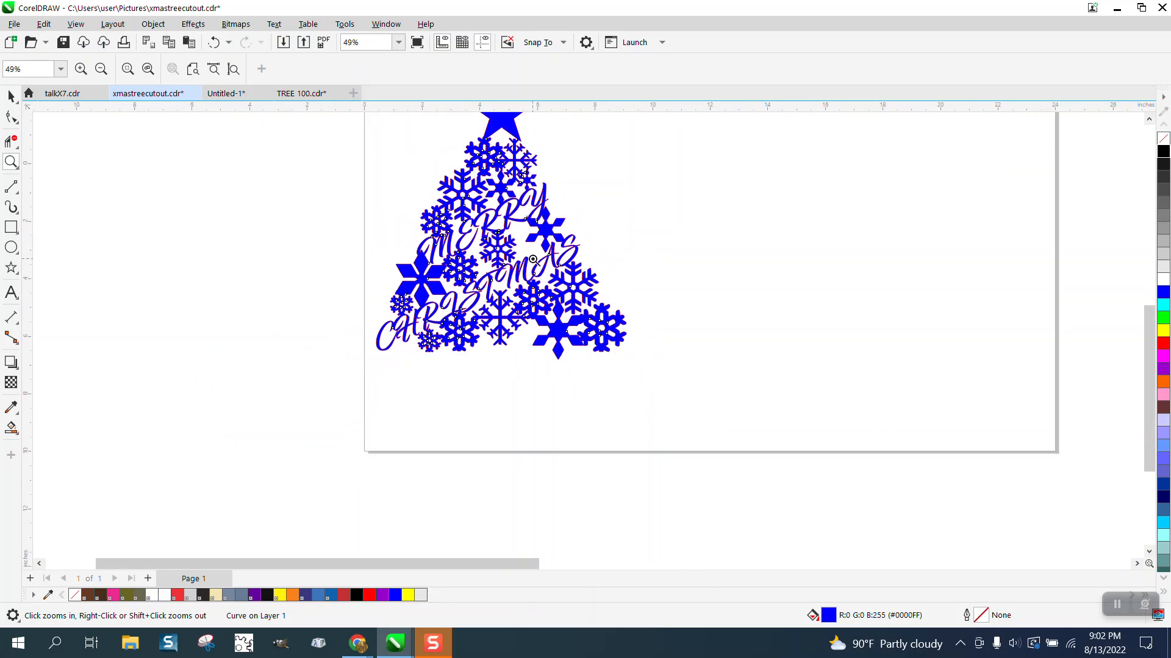
{"action": "right_click", "coordinate": [506, 359]}
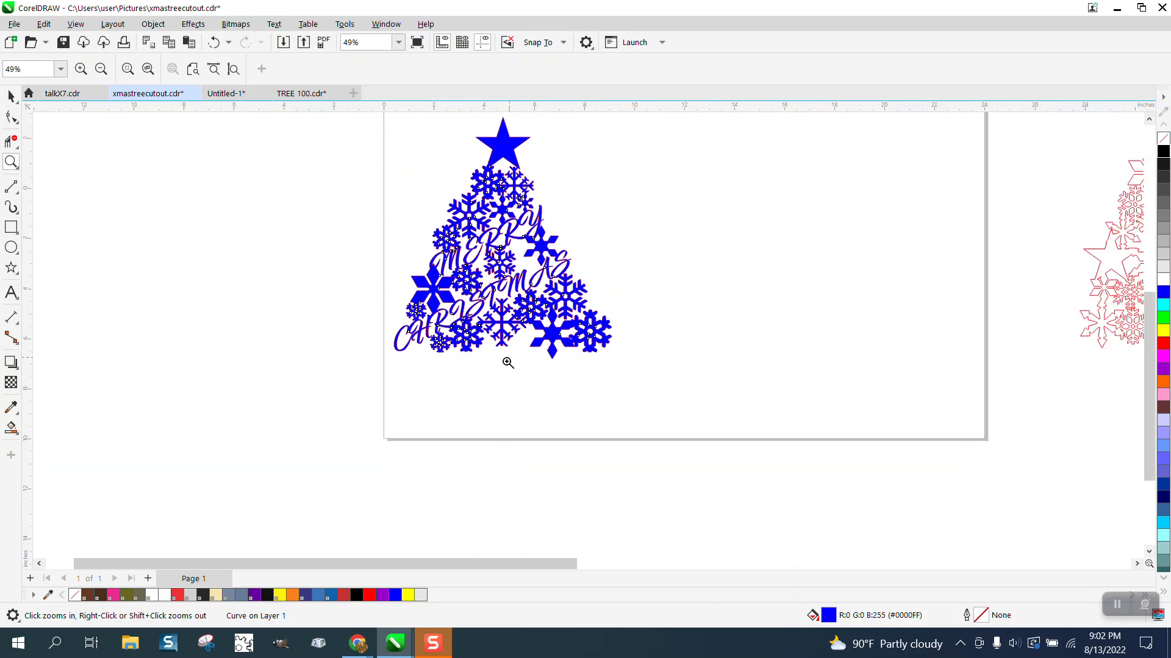
{"action": "left_click_drag", "start_coordinate": [430, 200], "coordinate": [612, 391]}
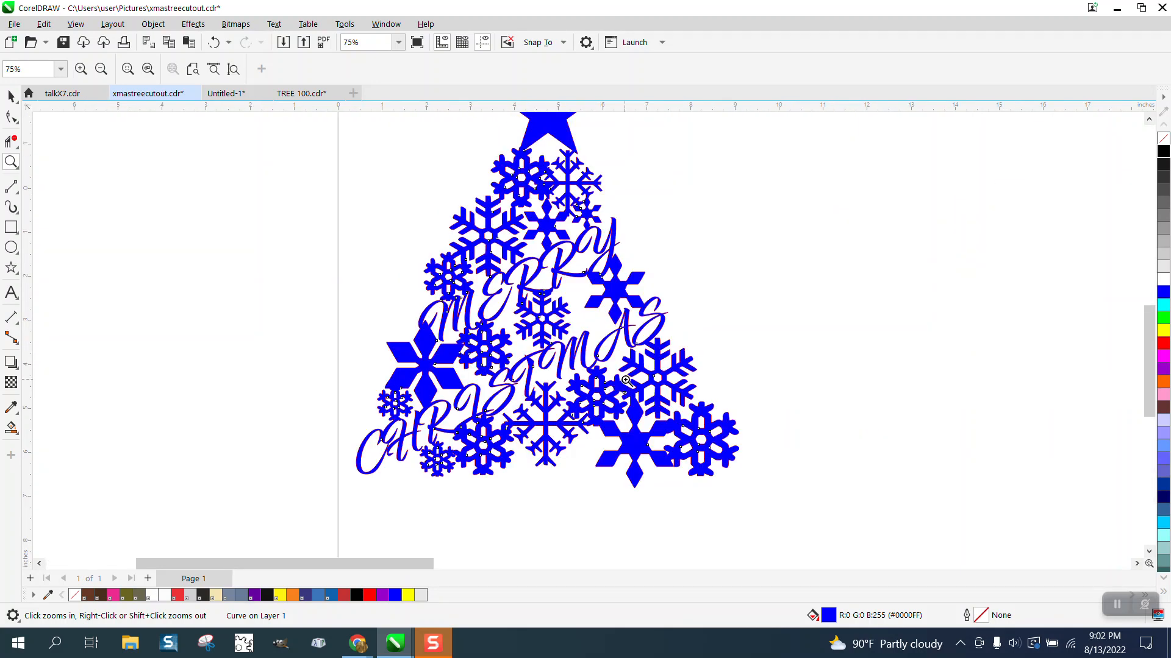